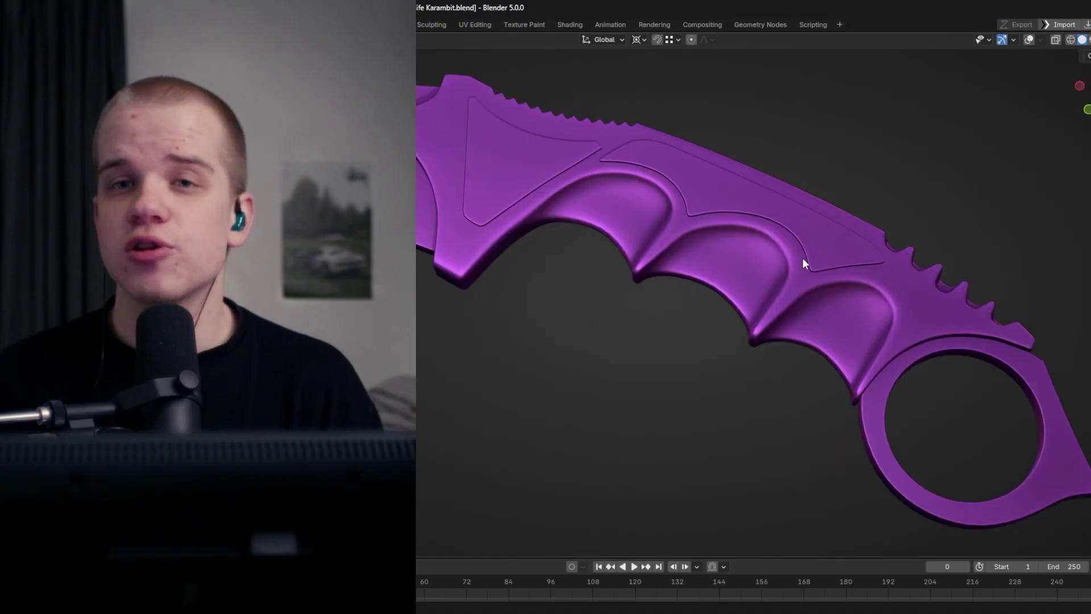
Turn on the viewport overlays and examine the wireframe topology of the finished karambit handle from the top view.
scroll(650, 260, "down", 2)
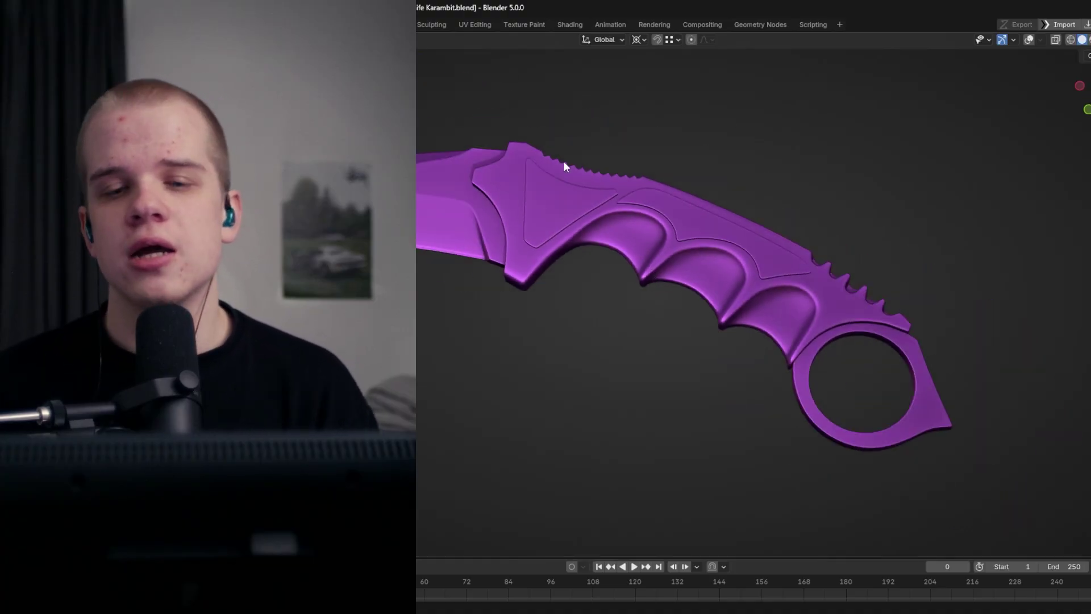
left_click(1028, 40)
mouse_move(923, 191)
middle_mouse_down()
mouse_move(907, 207)
mouse_move(915, 196)
middle_mouse_up()
left_click(772, 306)
mouse_move(774, 307)
middle_mouse_down()
mouse_move(828, 265)
mouse_move(780, 305)
middle_mouse_up()
left_click(802, 295)
scroll(802, 284, "up", 2)
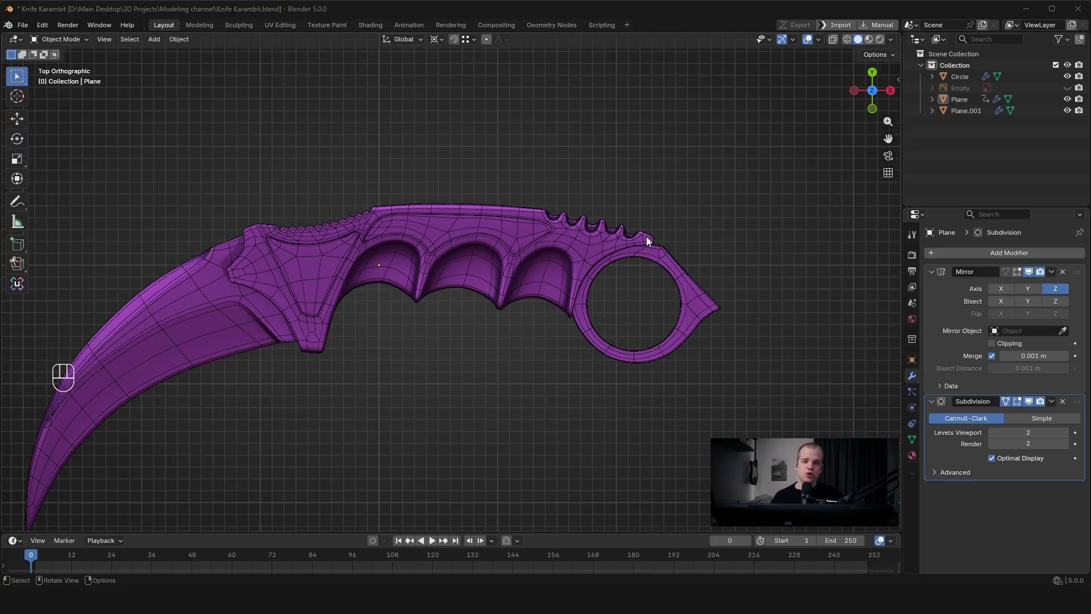
scroll(622, 250, "up", 5)
middle_click_drag(622, 250, 581, 246, "shift")
scroll(272, 211, "down", 3)
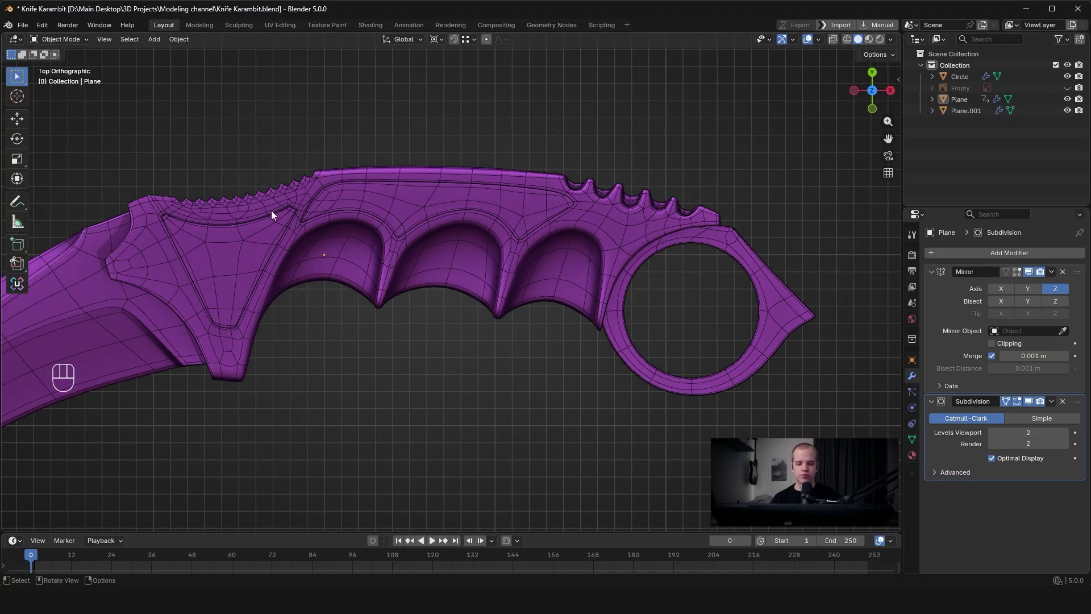
Unhide the knife reference image and place a duplicate of it along the X axis beside the finished model.
left_click(1067, 88)
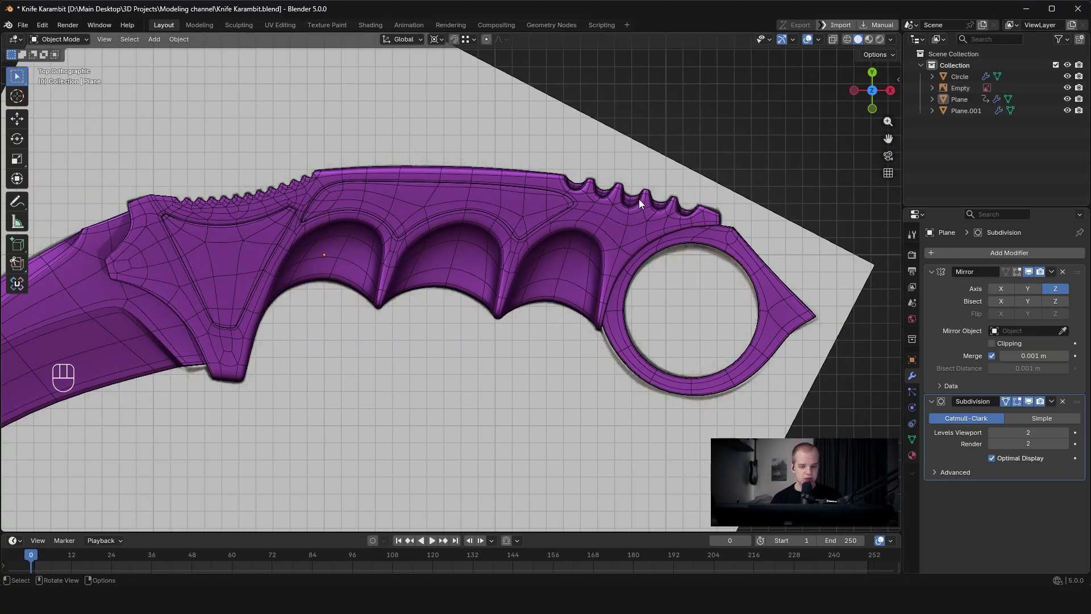
scroll(639, 199, "down", 3)
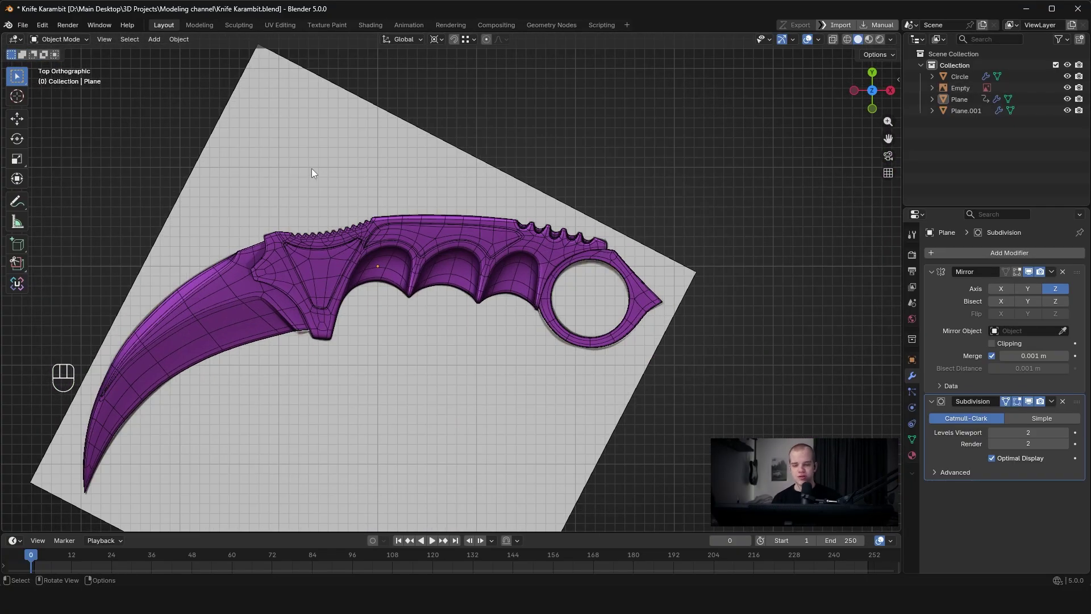
left_click(524, 199)
key("g")
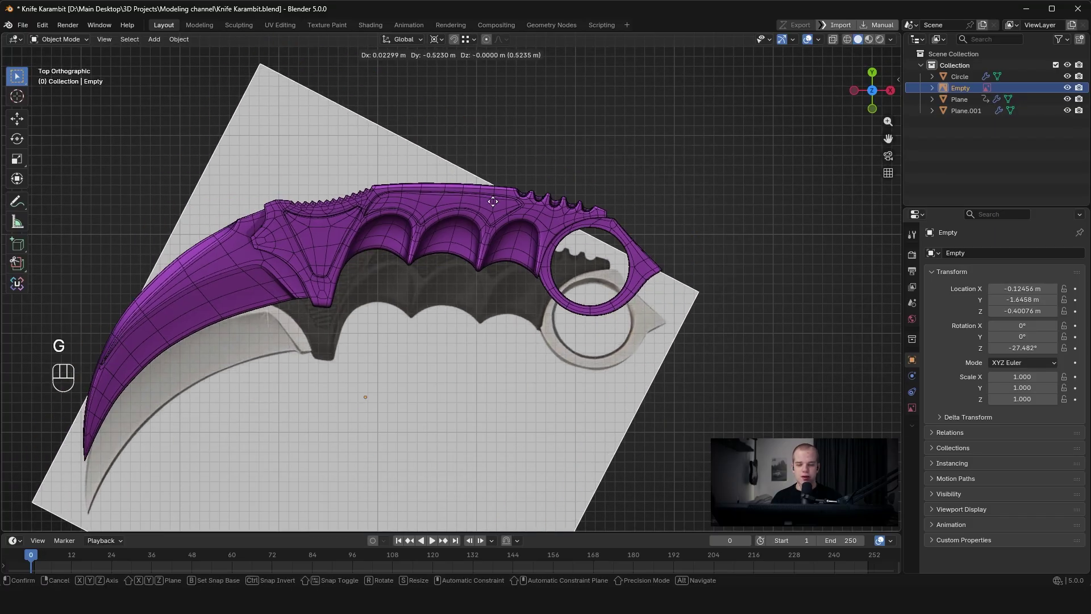
right_click(493, 202)
scroll(523, 216, "down", 4)
middle_click_drag(548, 228, 435, 227, "shift")
key("shift+d")
key("x")
left_click(799, 223)
Examine the handle, finger grooves and ring in the duplicated reference image.
scroll(636, 295, "up", 5)
key("alt+a")
middle_click_drag(625, 272, 319, 264, "shift")
scroll(551, 243, "down", 2)
scroll(600, 240, "up", 6)
middle_click_drag(600, 240, 510, 282, "shift")
scroll(626, 239, "down", 3)
middle_click_drag(671, 223, 557, 247, "shift")
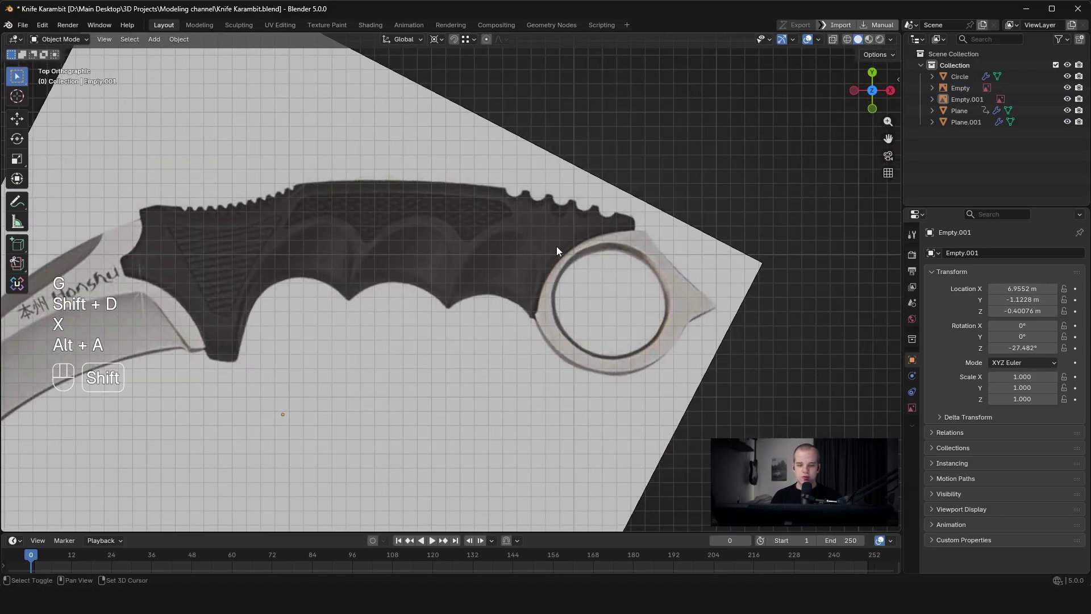
scroll(574, 259, "up", 2)
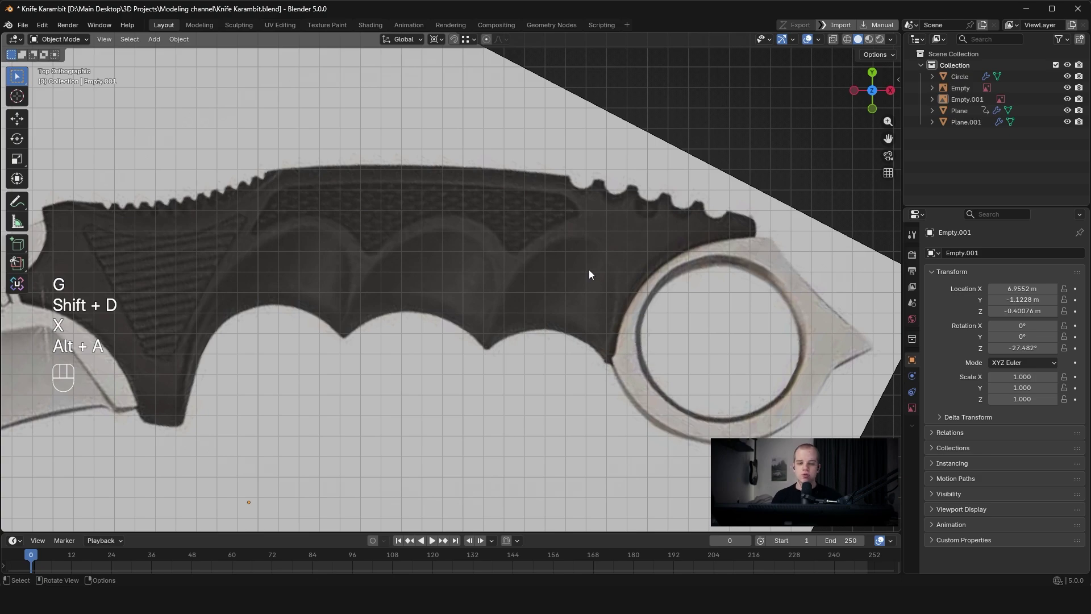
middle_click_drag(489, 256, 499, 254, "shift")
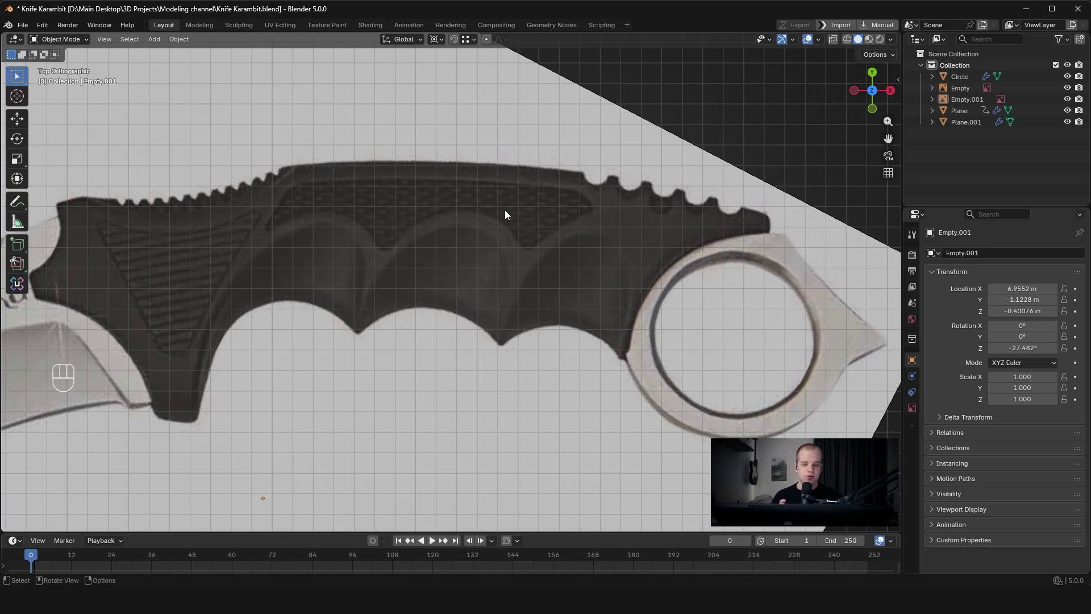
Trace the finger grooves of the reference handle with freehand annotation strokes.
left_click_drag(503, 342, 498, 237)
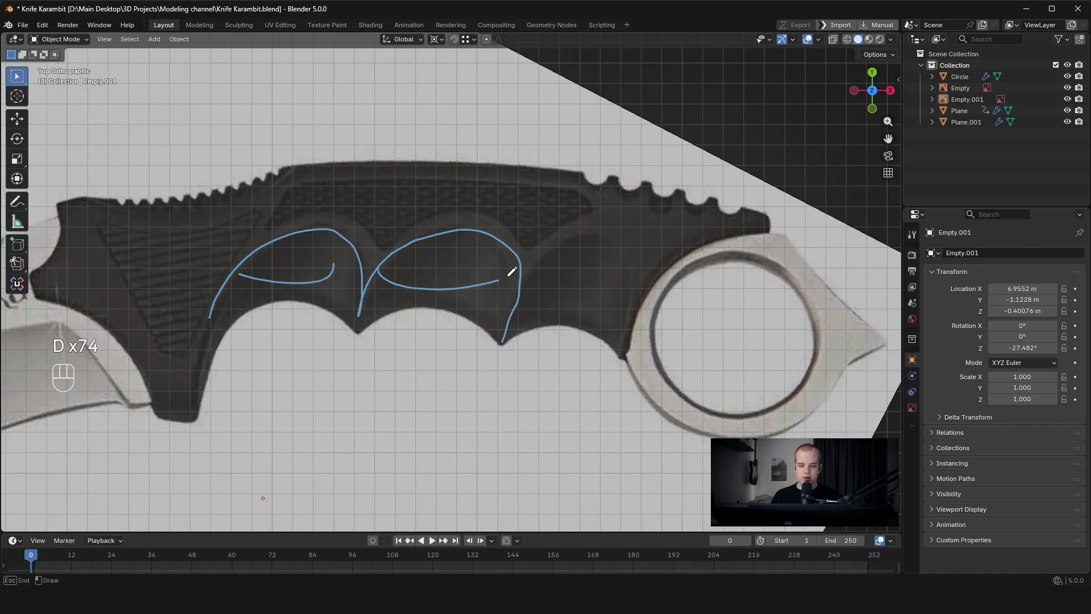
left_click_drag(551, 300, 607, 277)
middle_click_drag(655, 258, 523, 321, "shift")
scroll(475, 256, "up", 4)
scroll(391, 248, "down", 2)
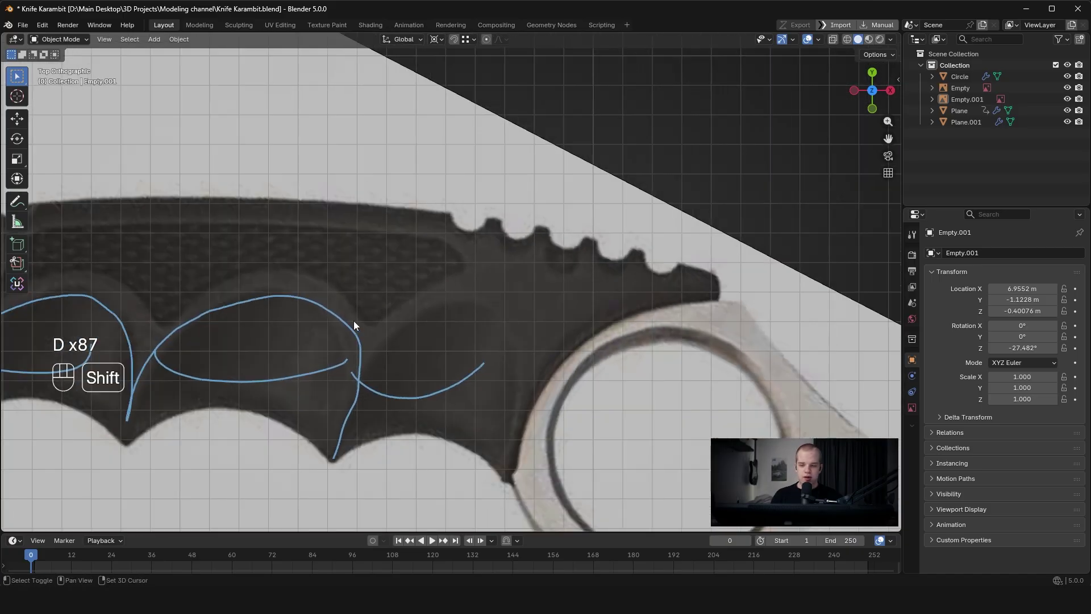
Outline the textured grip panel above the finger grooves with freehand annotation strokes.
left_click_drag(376, 324, 384, 316)
left_click_drag(119, 221, 18, 233)
middle_click_drag(127, 239, 330, 234, "shift")
left_click_drag(222, 217, 194, 271)
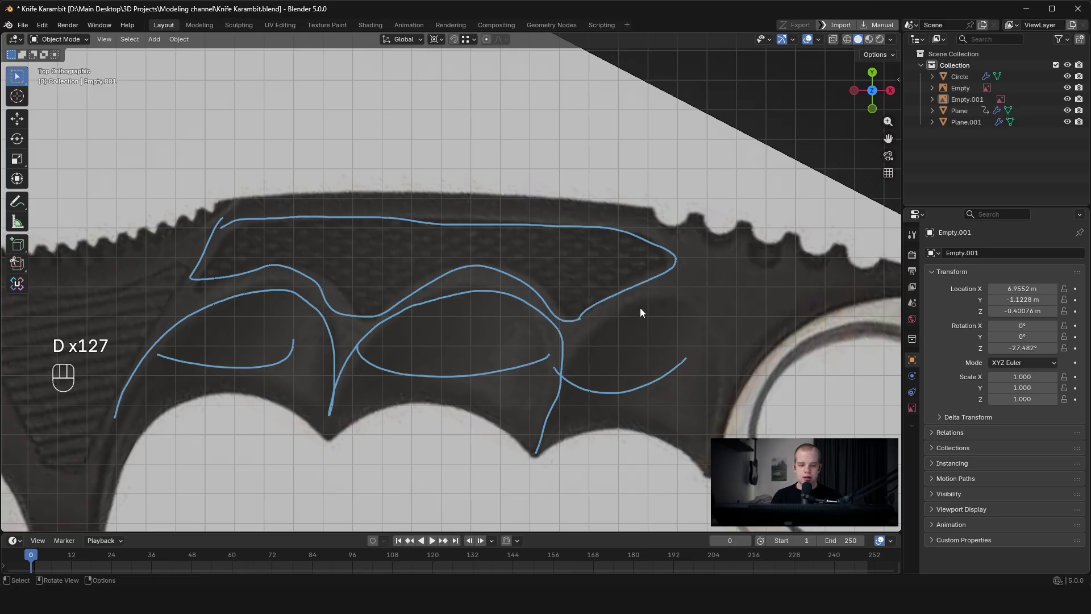
Mark the round notches on the spine near the ring with short annotation strokes.
middle_click_drag(641, 313, 402, 323, "shift")
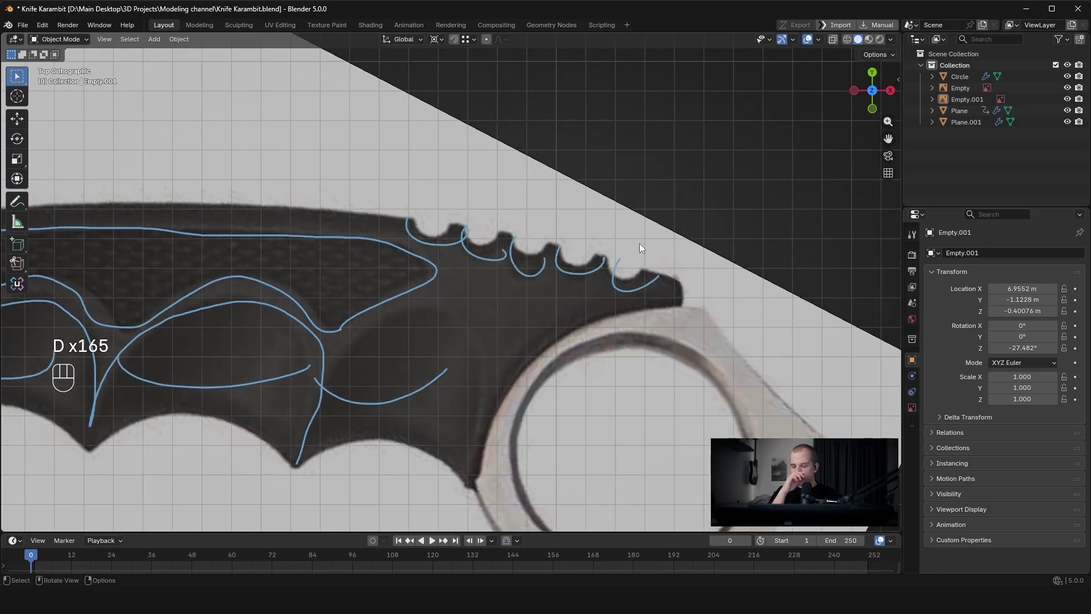
scroll(520, 268, "down", 2)
scroll(522, 244, "up", 1)
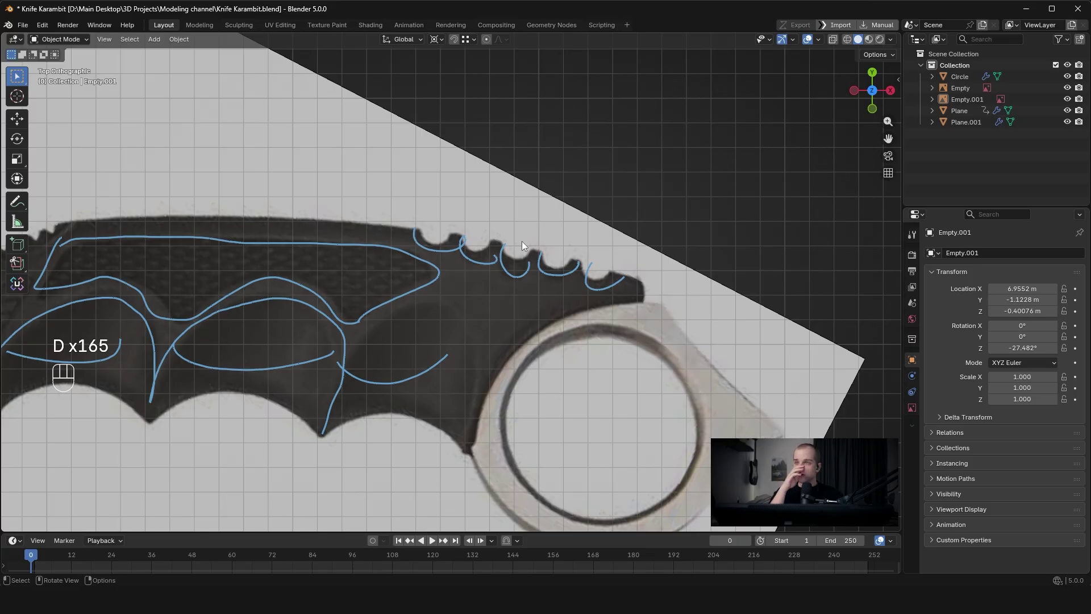
Add a plane over the reference handle, show it in wireframe and start editing its vertices.
key("shift+a")
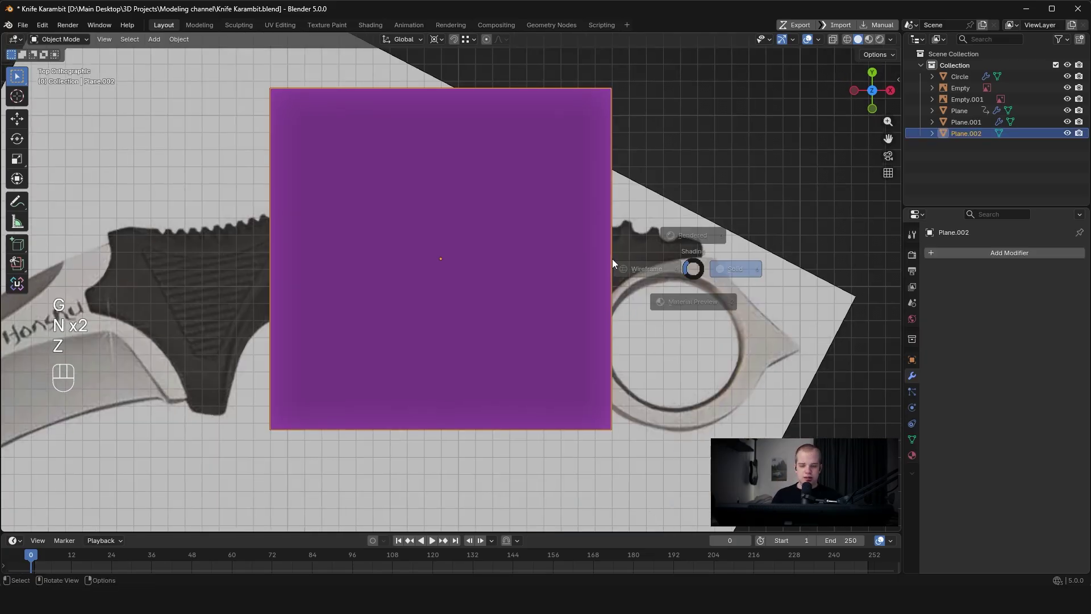
key("Tab")
key("1")
scroll(475, 325, "down", 1)
middle_click_drag(508, 323, 562, 302, "shift")
Move the plane's two lower vertices onto the last two finger-groove points, the second one beside the ring.
left_click(365, 372)
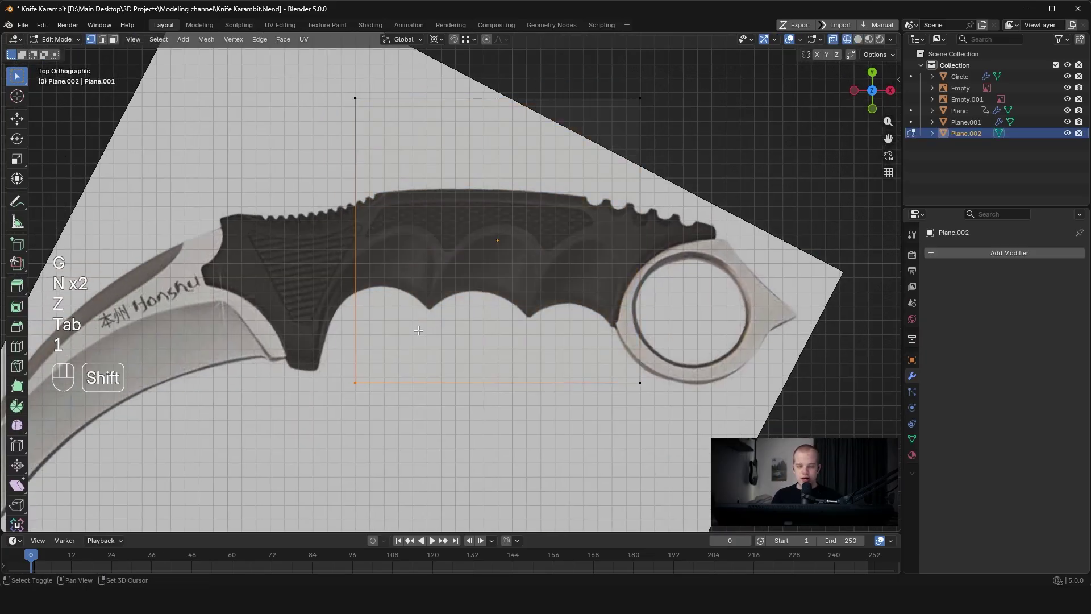
middle_click_drag(377, 337, 305, 376, "shift")
key("g")
left_click(476, 310)
left_click(624, 396)
key("g")
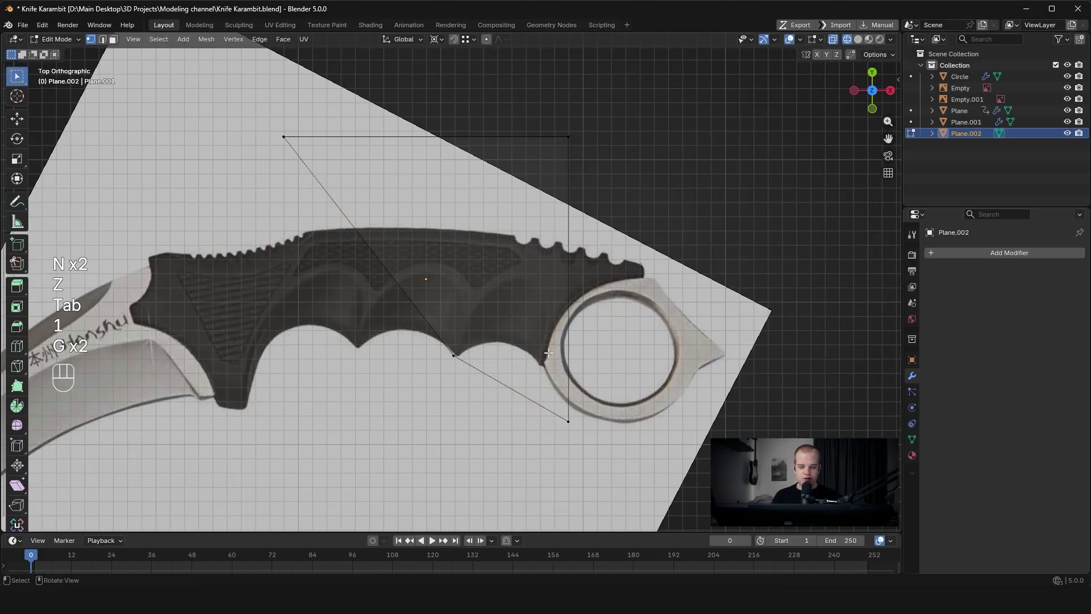
left_click(604, 405)
key("g")
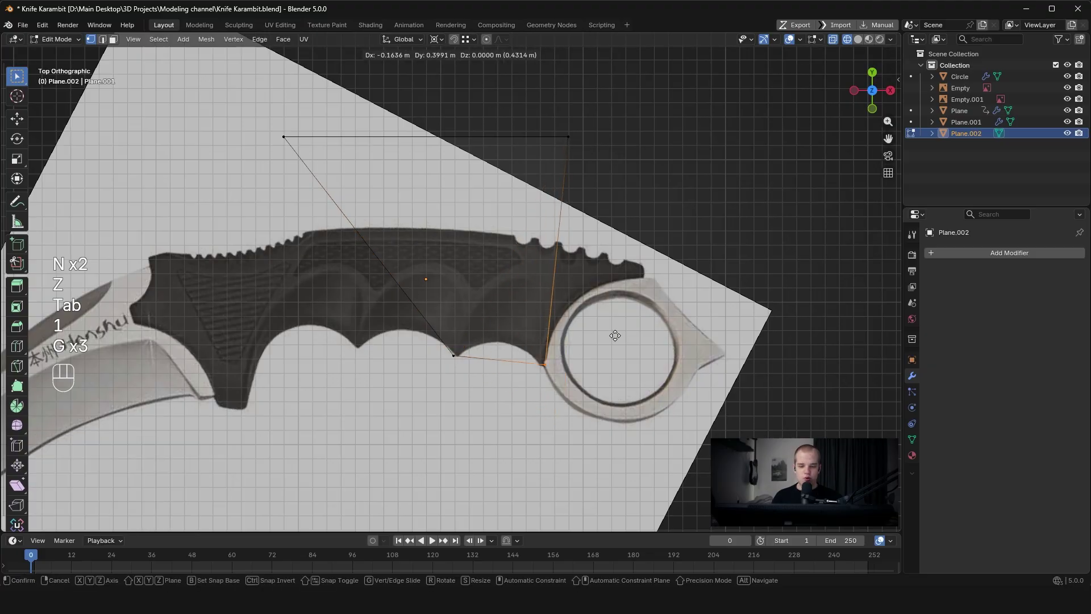
left_click(615, 335)
Move the two upper vertices onto the handle's spine, one at the rear notches and one where the raised spine starts.
left_click(569, 137)
key("g")
left_click(334, 198)
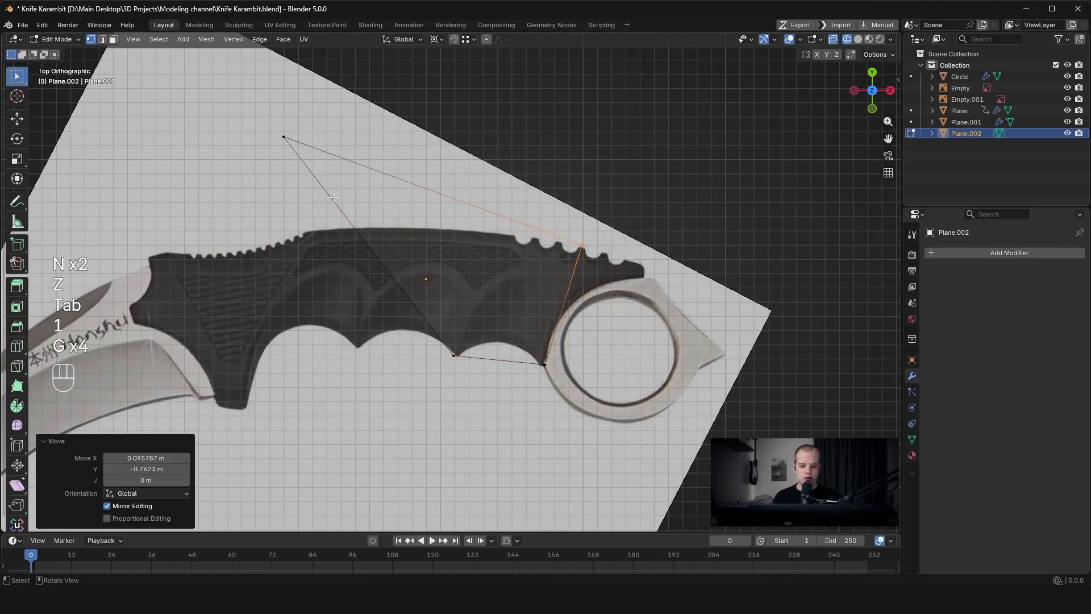
left_click(283, 137)
key("g")
left_click(364, 202)
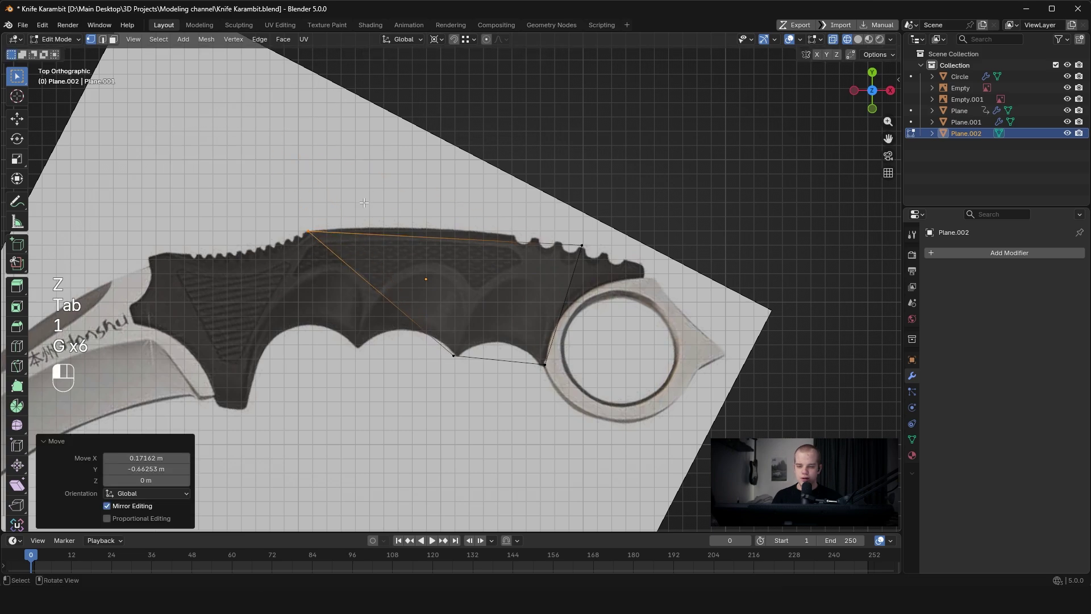
Move the lower front vertex to the blade-side start of the first finger groove.
left_click(455, 354)
key("g")
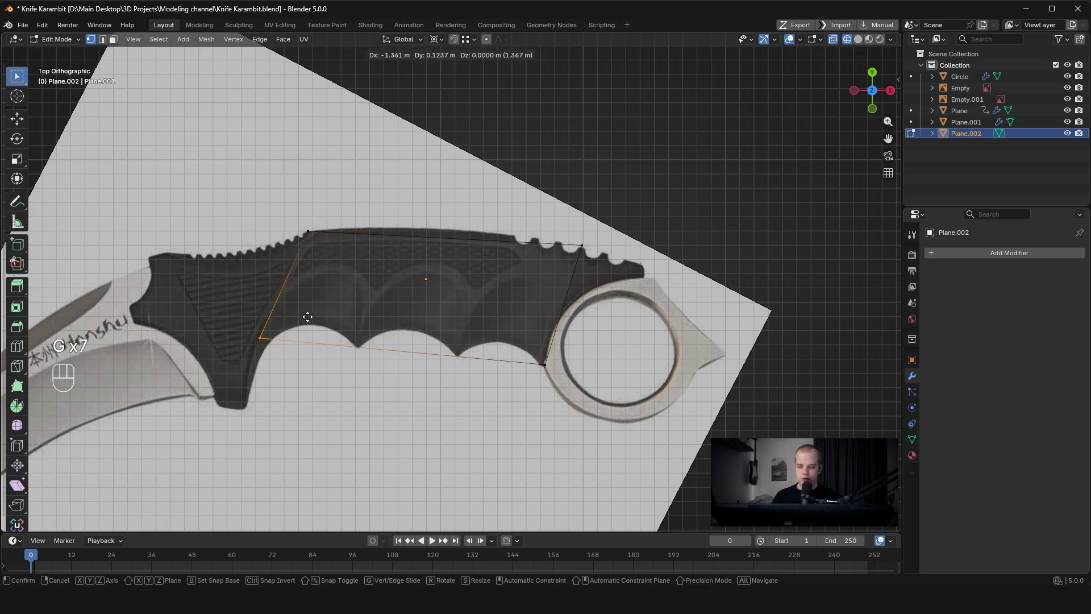
left_click(308, 316)
Add two crosswise loop cuts to the plane and align their lower ends with the points between the finger grooves.
key("ctrl+r")
left_click(341, 324)
left_click(317, 332)
key("ctrl+r")
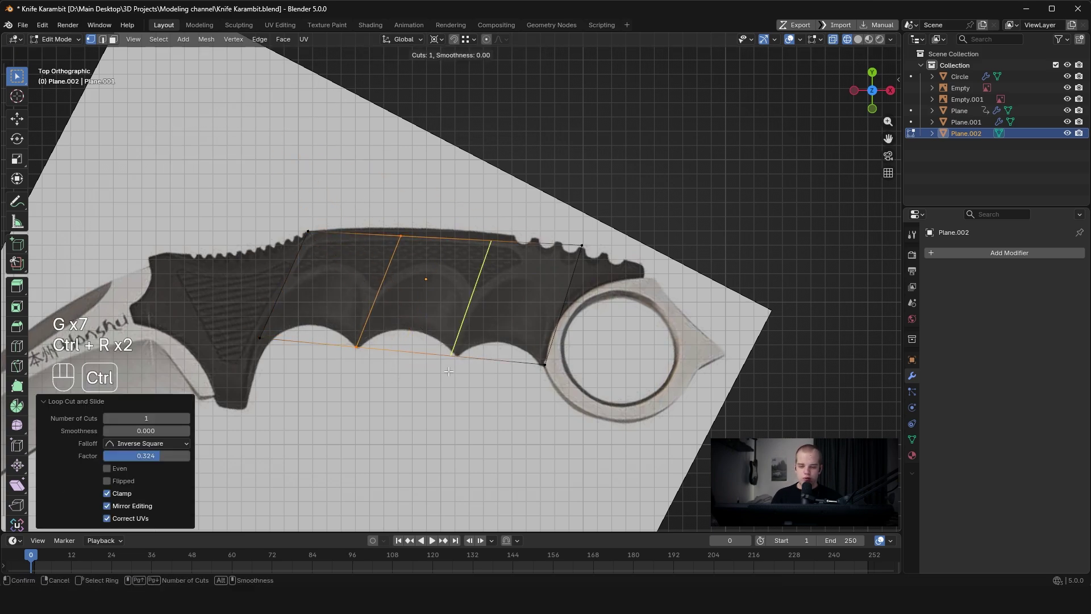
left_click(476, 331)
right_click(476, 330)
left_click(480, 339)
key("g")
left_click(487, 339)
Move the top vertices of both cuts and the upper front corner to follow the handle's spine outline.
left_click_drag(443, 287, 529, 204)
key("g")
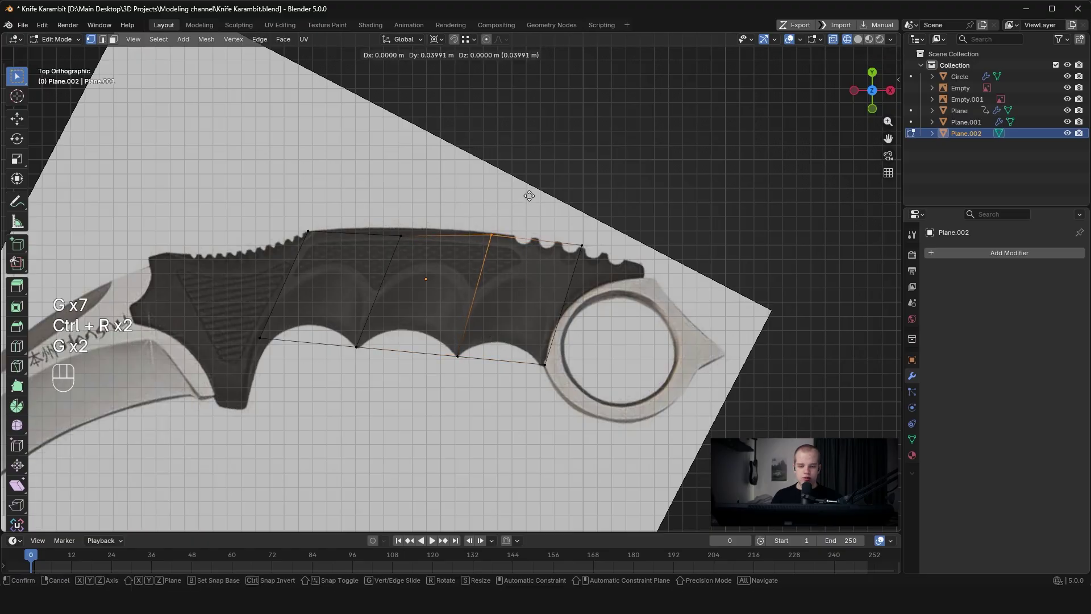
left_click(529, 195)
left_click_drag(358, 266, 451, 197)
key("g")
left_click(442, 189)
left_click_drag(346, 351, 401, 312)
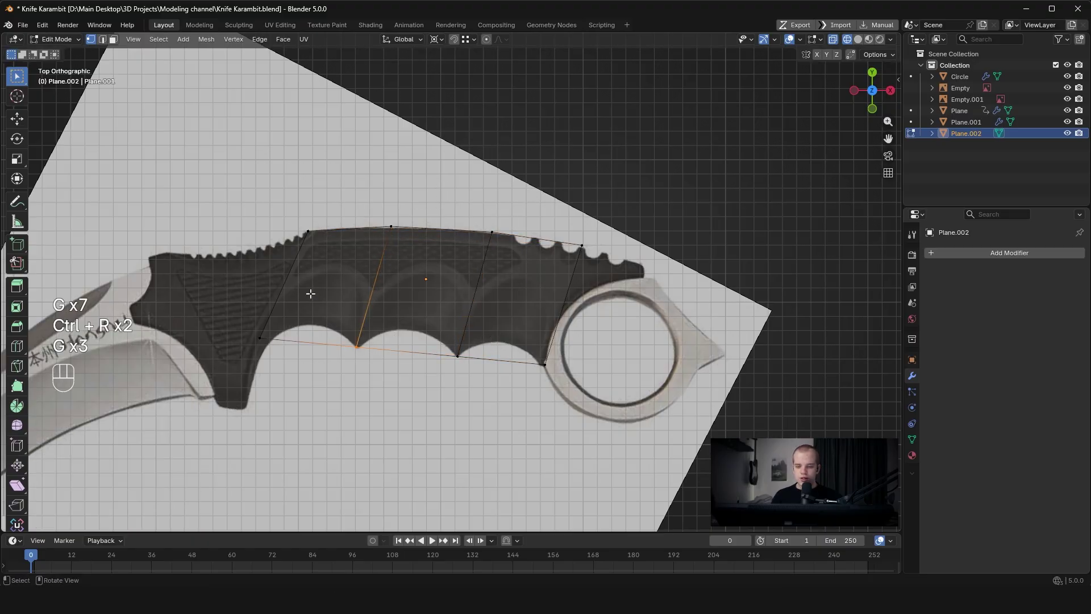
left_click_drag(233, 264, 367, 216)
key("g")
left_click(350, 238)
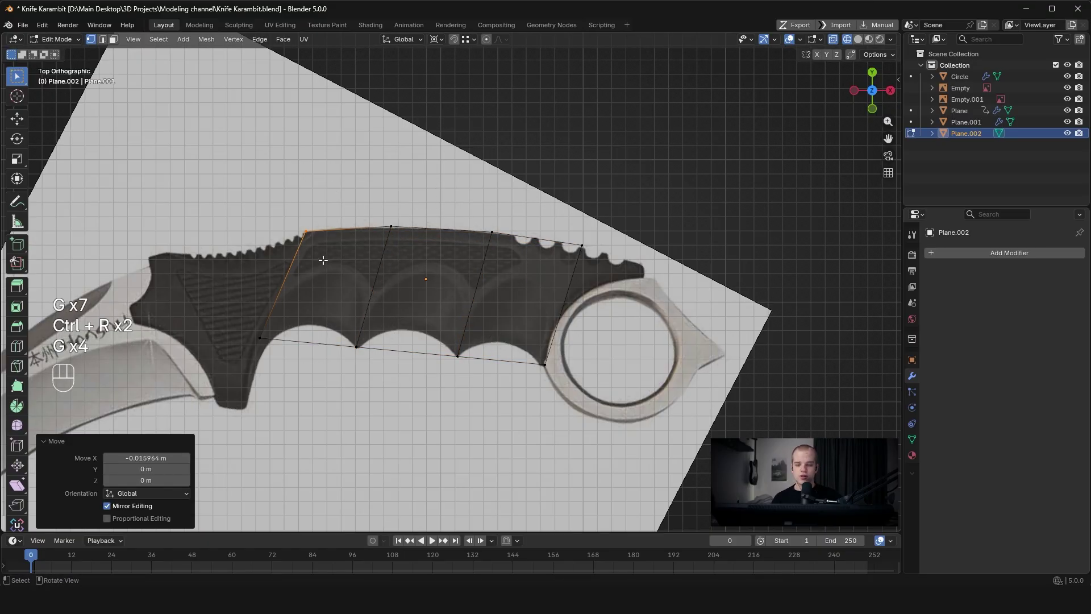
Add a crosswise loop cut close to the plane's ring-side edge, slid to a factor of -0.818.
key("2")
left_click(361, 296, "shift")
scroll(600, 328, "up", 2)
key("alt+a")
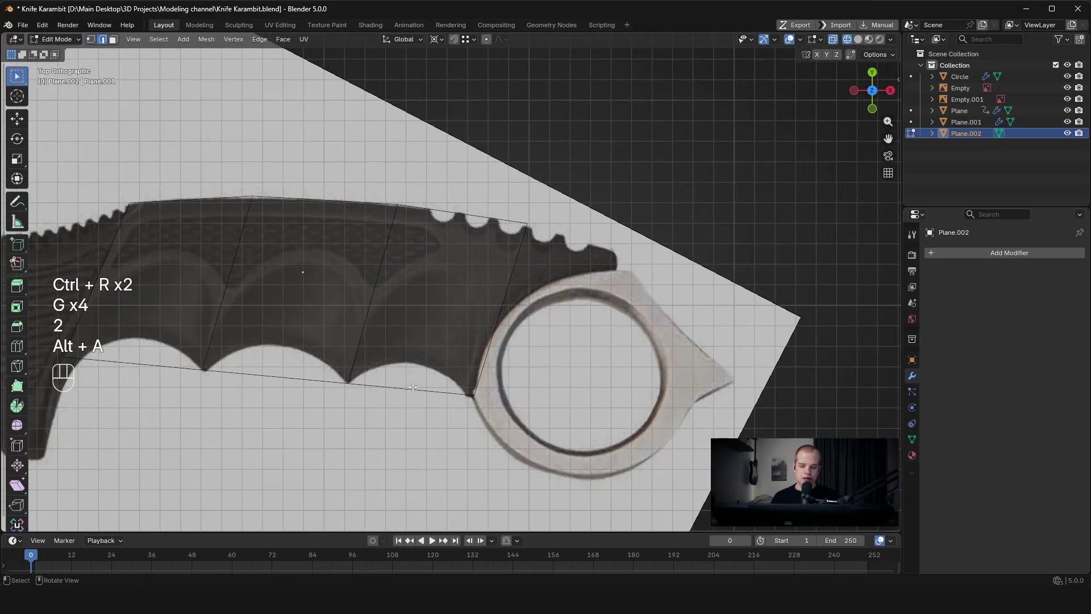
key("ctrl+r")
left_click(472, 364)
left_click(479, 381)
middle_click_drag(379, 327, 512, 326, "shift")
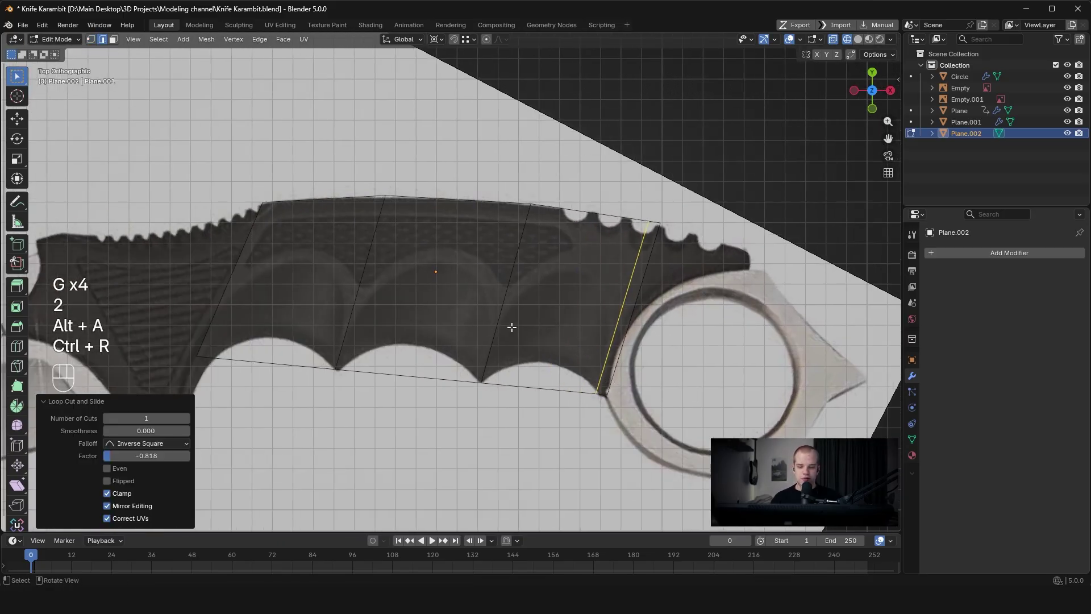
Bevel the two crosswise edges at the finger-groove points with one segment to form narrow strips.
key("alt+a")
key("2")
left_click(508, 299)
left_click(357, 294, "shift")
key("ctrl+b")
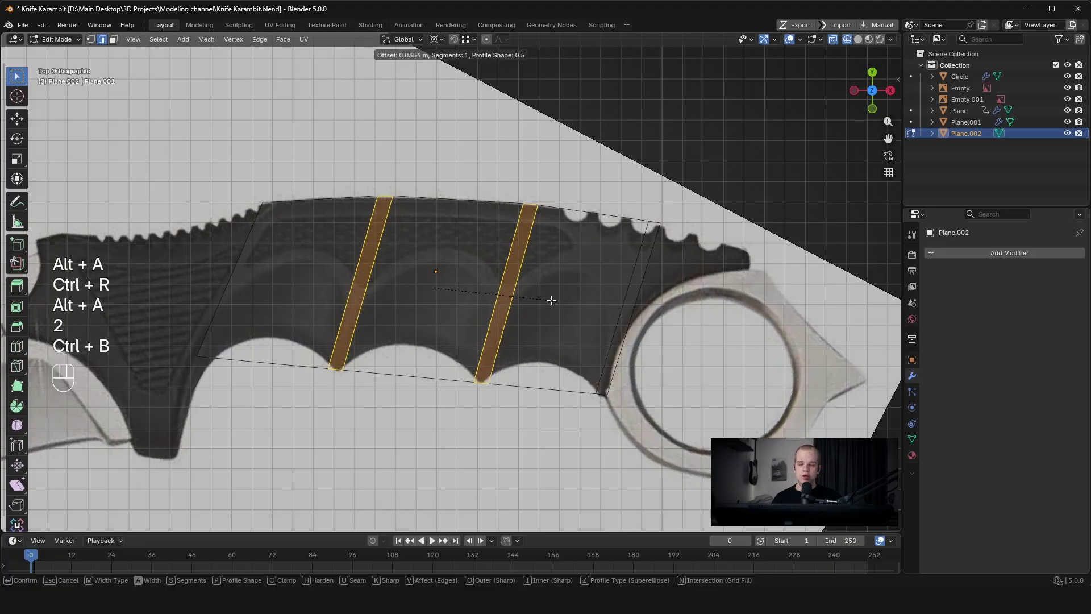
left_click(528, 306, "shift")
key("alt+a")
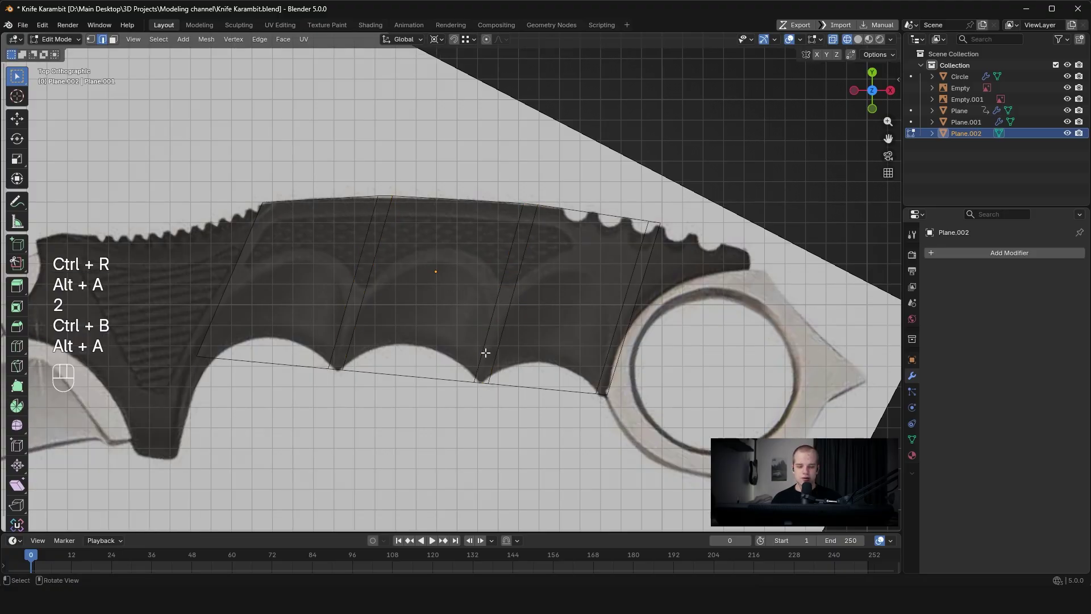
Add a centred lengthwise loop cut through the whole grip plane.
middle_click_drag(520, 327, 551, 302, "ctrl")
key("ctrl+r")
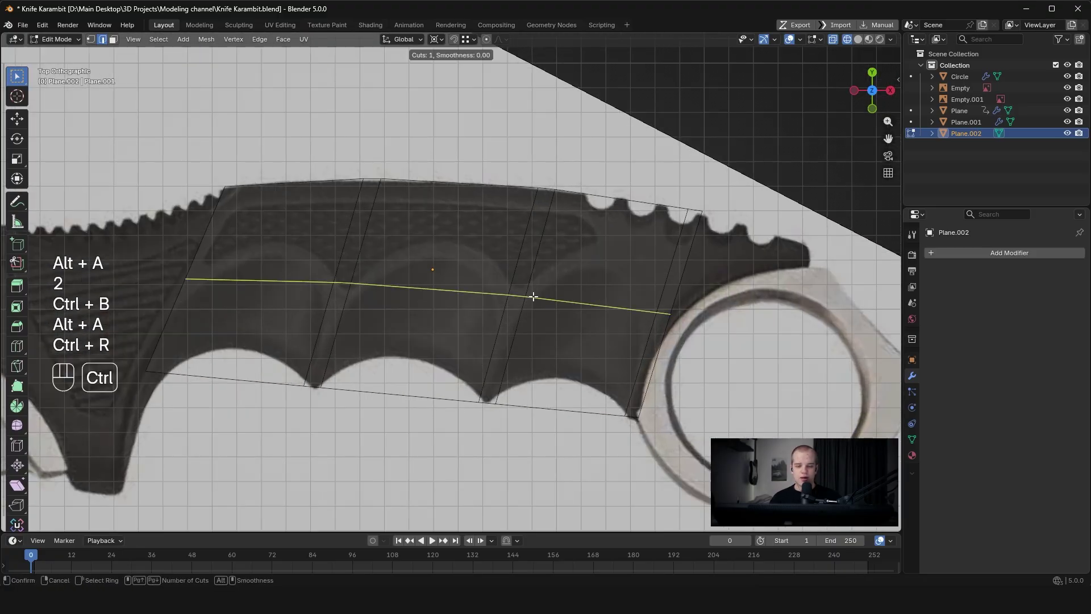
left_click(534, 295)
right_click(533, 295)
key("alt+a")
key("1")
middle_click_drag(320, 282, 437, 312, "shift")
key("a")
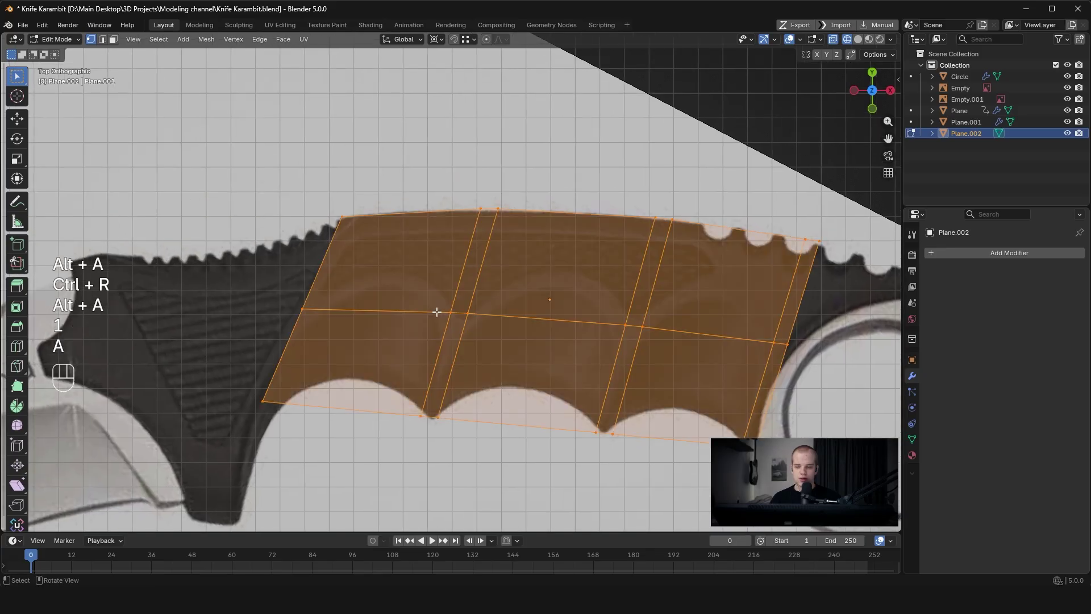
key("alt+a")
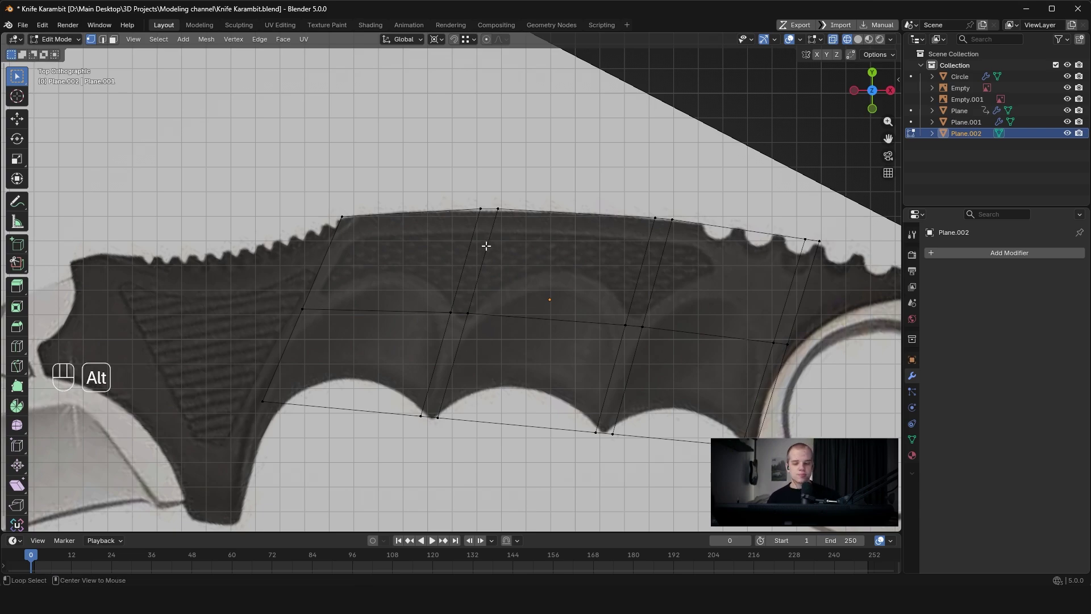
key("alt+a")
scroll(449, 335, "up", 3)
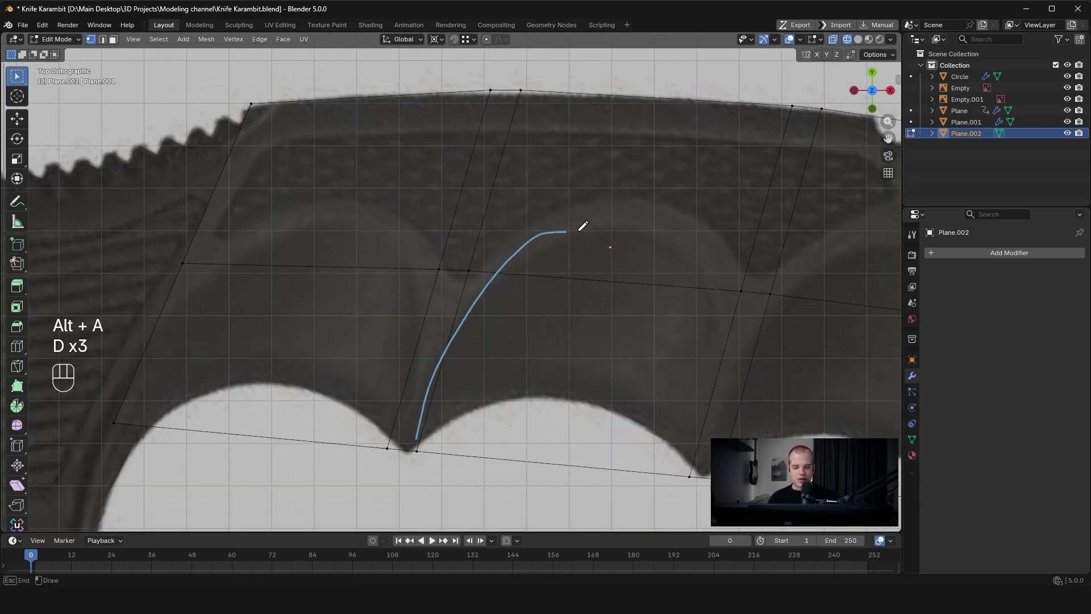
key("ctrl+z")
scroll(638, 263, "down", 2)
middle_click_drag(639, 263, 606, 292, "shift")
key("alt+a")
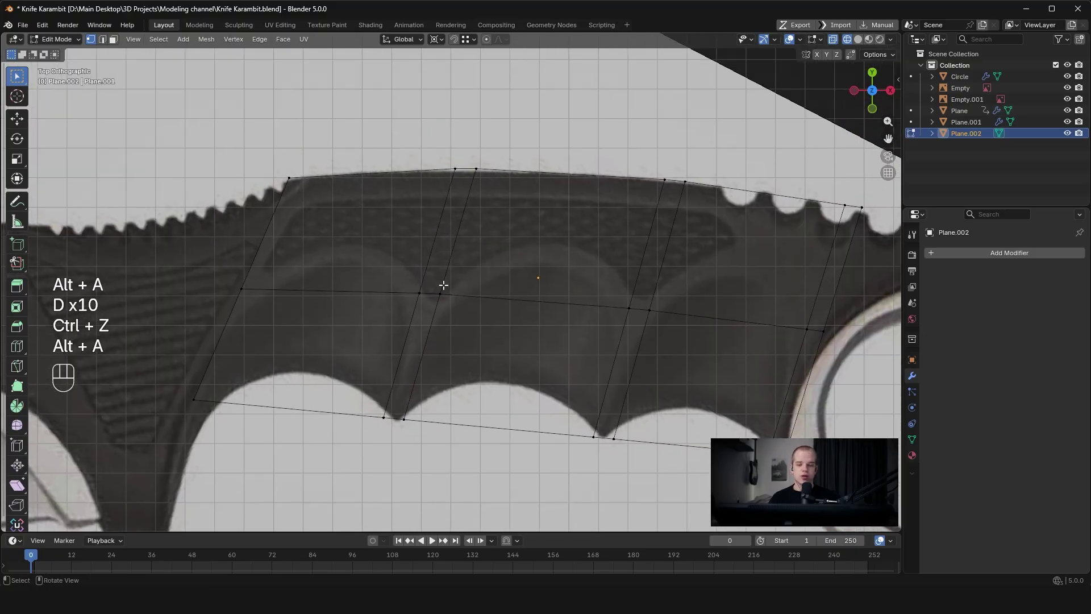
Sketch three annotation arcs following the rim above the middle finger groove, starting at the narrow strip on its blade side.
key("1")
key("3")
scroll(441, 287, "up", 2)
left_click(392, 391)
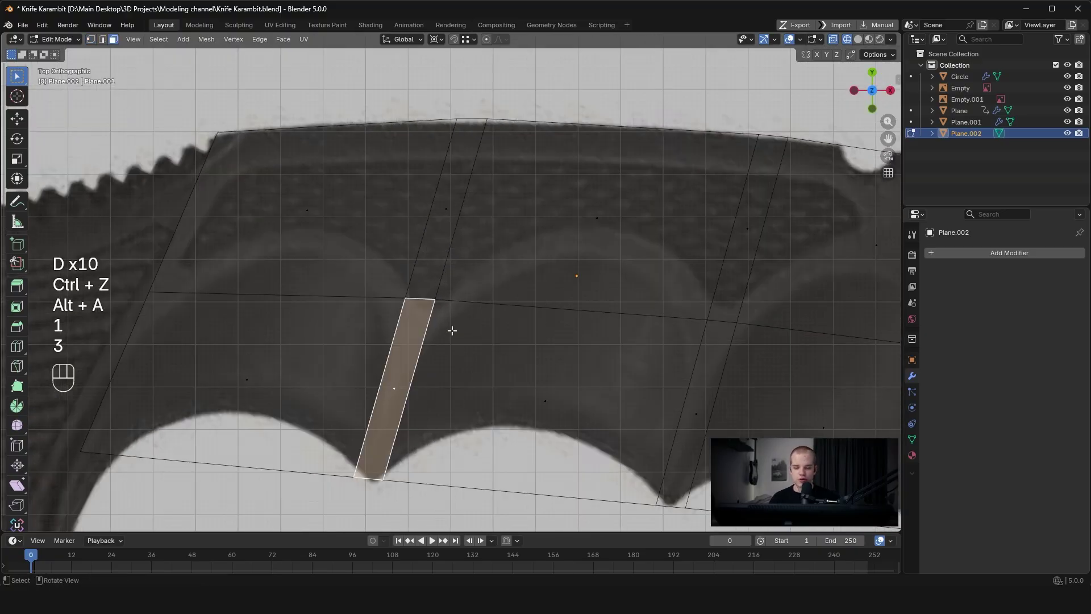
middle_click_drag(393, 370, 430, 358, "shift")
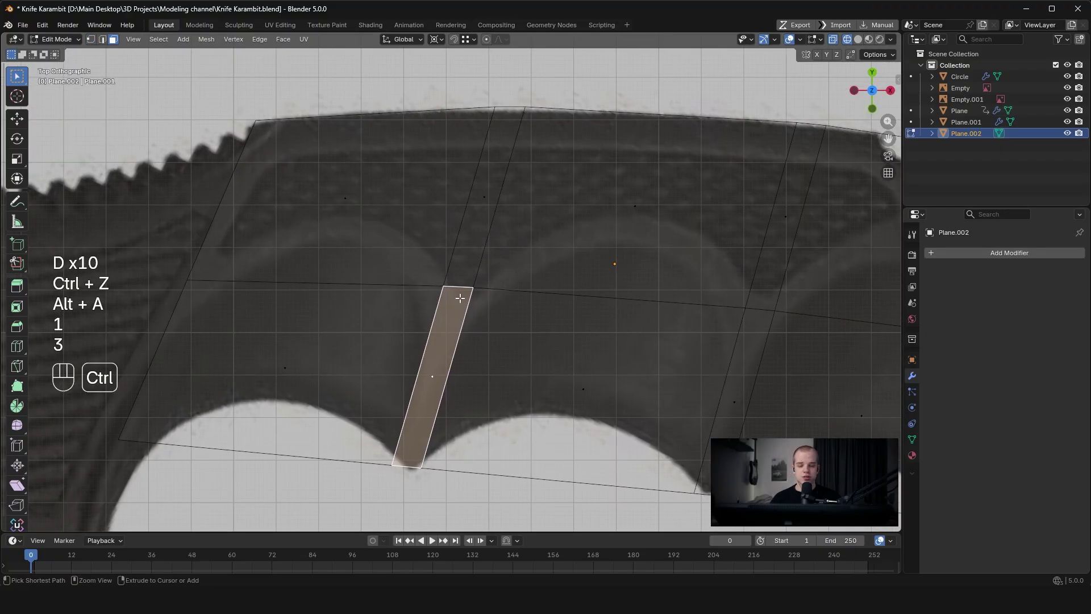
key("d")
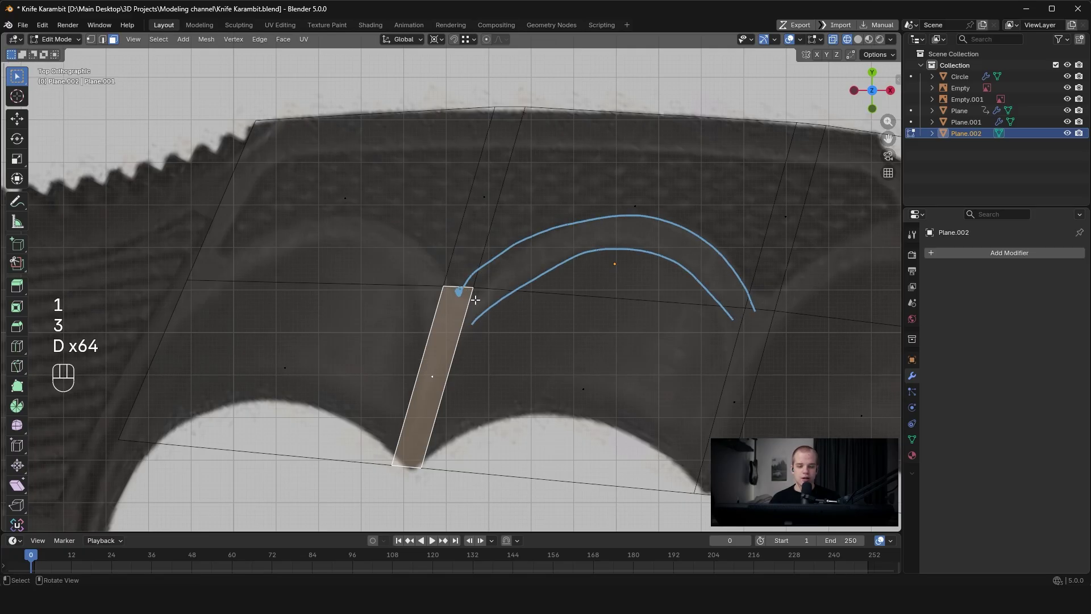
scroll(744, 299, "up", 2)
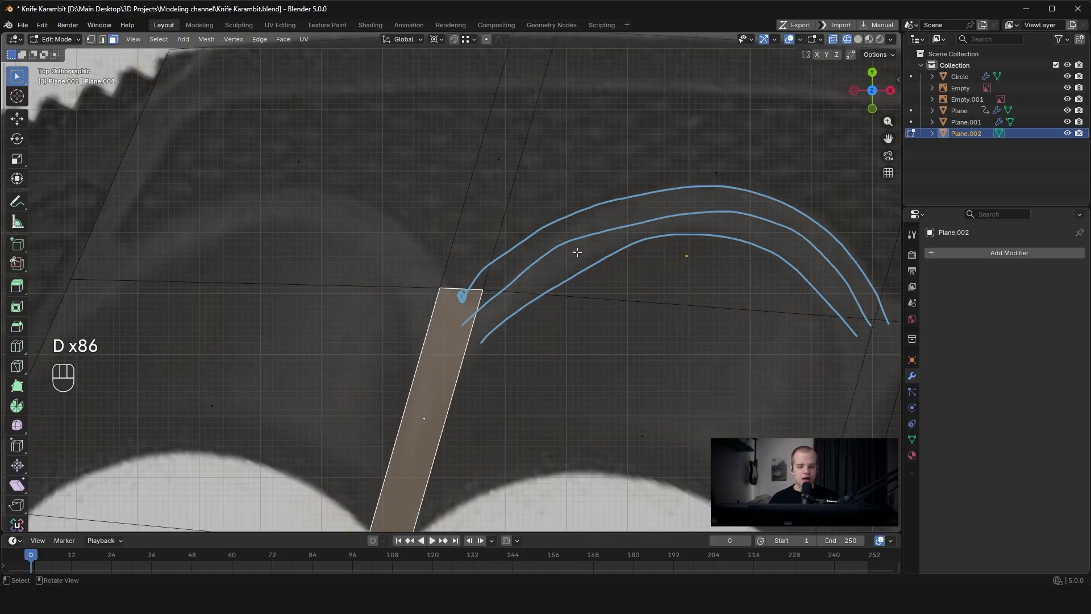
scroll(557, 277, "down", 4)
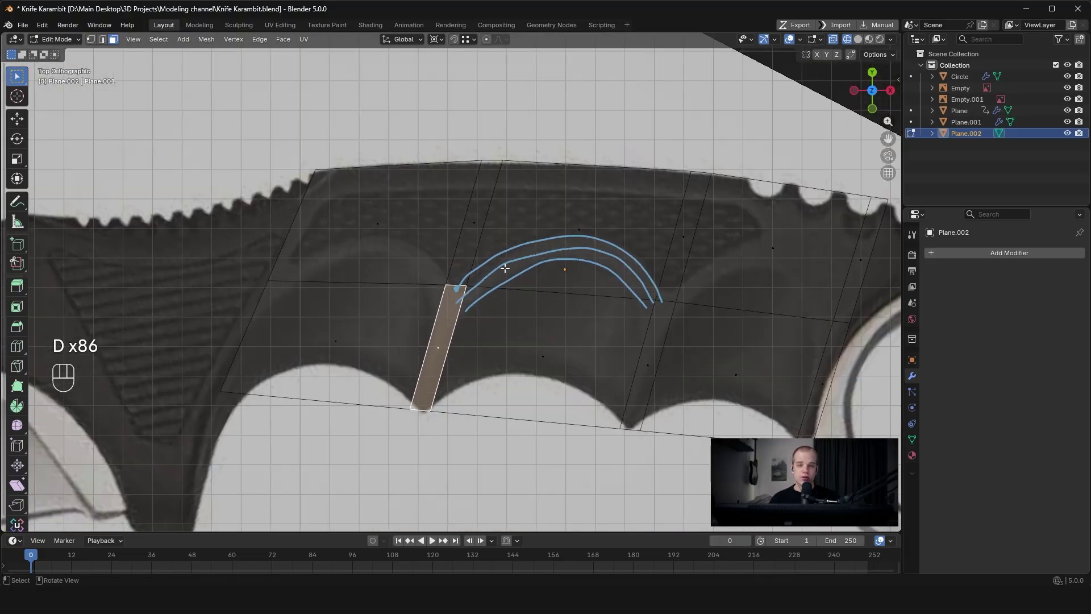
key("a")
key("alt+a")
scroll(593, 274, "up", 3)
key("1")
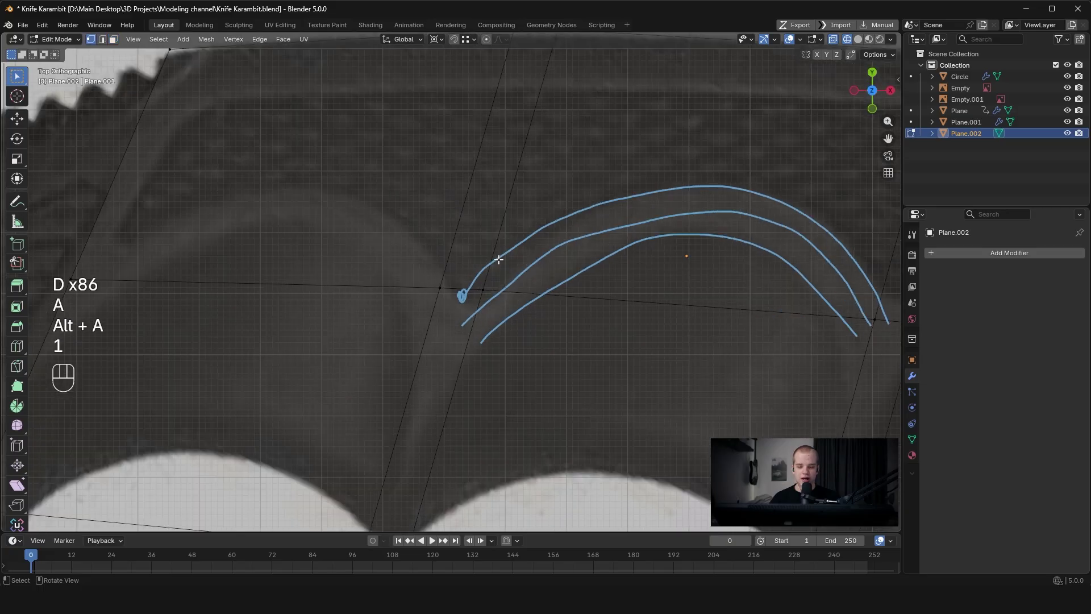
Add centred crosswise loop cuts through the middle and blade-side finger-groove sections.
key("a")
key("alt+a")
scroll(576, 242, "down", 1)
key("1")
scroll(576, 242, "down", 3)
key("ctrl+r")
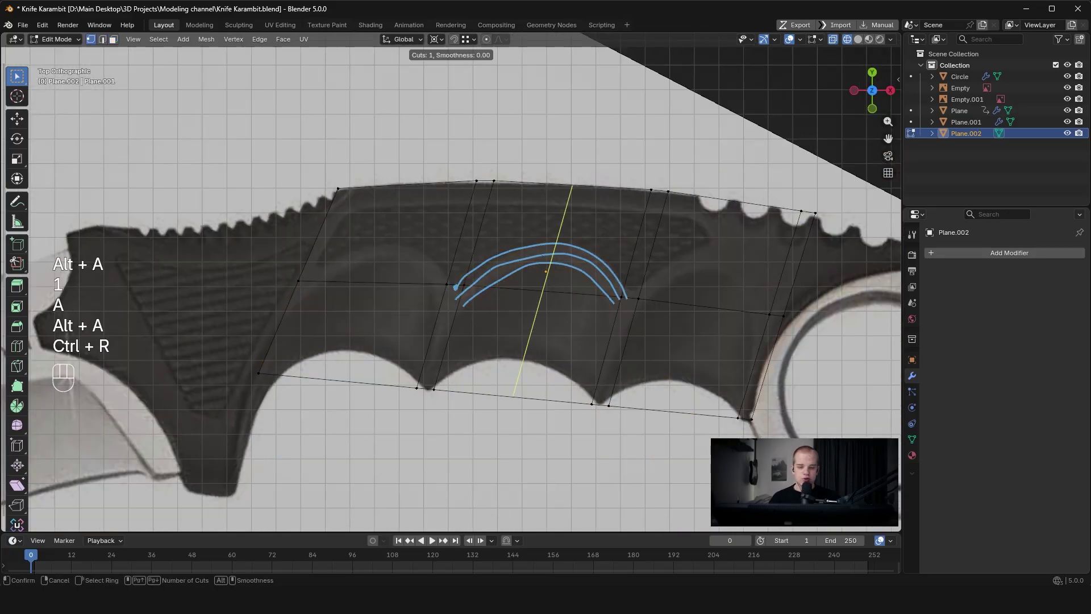
key("ctrl+r")
left_click(376, 287)
right_click(376, 287)
scroll(398, 285, "up", 1)
middle_click_drag(398, 286, 484, 321, "shift")
Raise the centre-line vertices of the two new cuts to the rims above the blade-side and middle grooves.
left_click(463, 304)
key("g")
left_click(471, 271)
left_click(673, 303)
key("g")
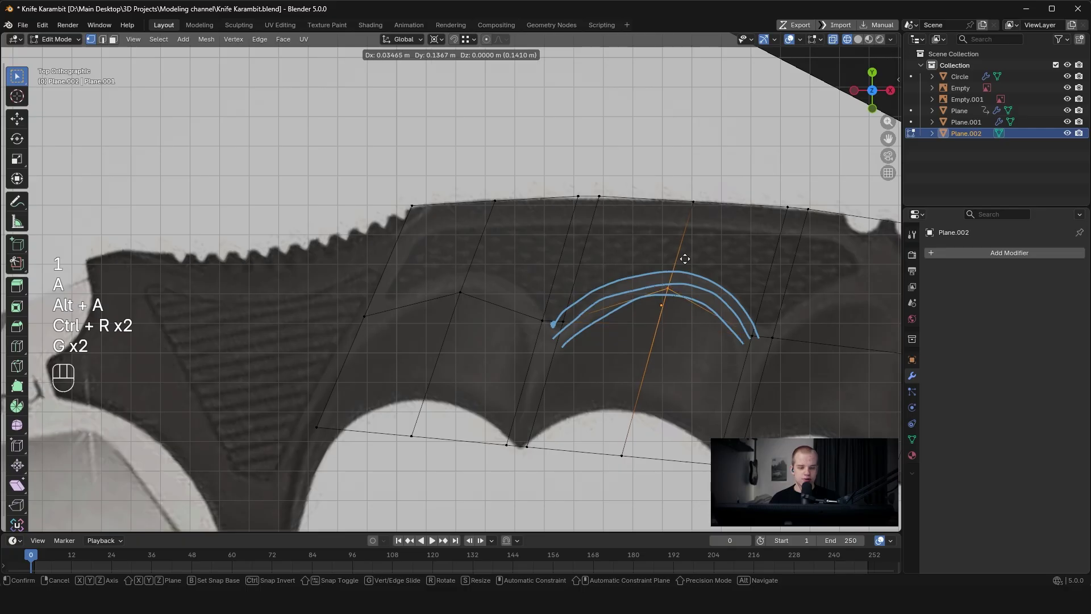
left_click(680, 259)
Add a centred crosswise loop cut through the ring-side groove section and raise its centre-line vertex to the groove's rim.
middle_click_drag(773, 307, 553, 275, "shift")
key("ctrl+r")
left_click(604, 312)
right_click(604, 312)
key("g")
left_click(663, 255)
key("alt+a")
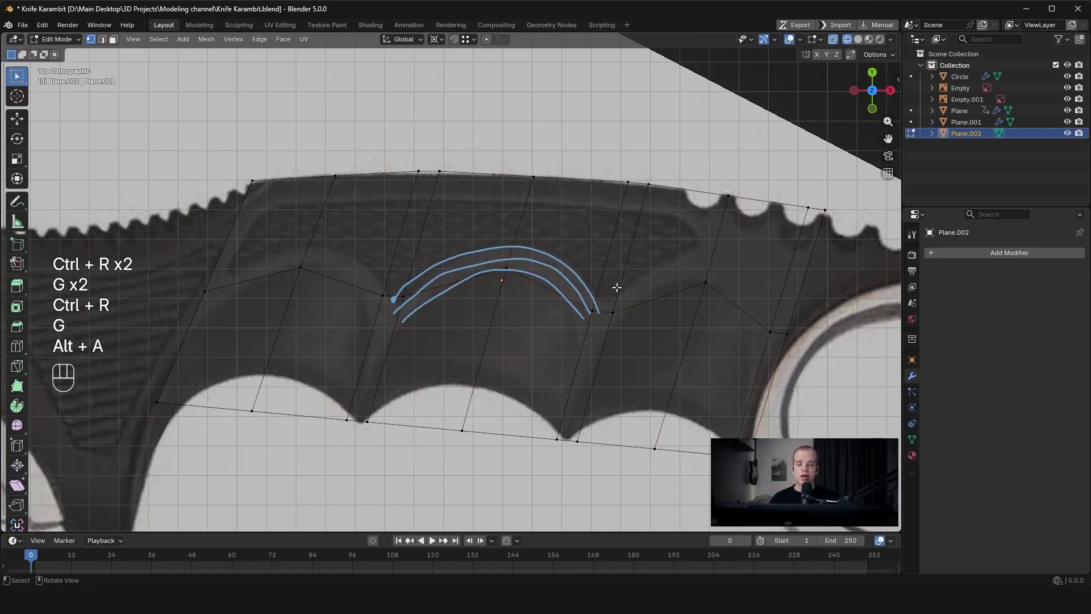
Move the lower end vertices of the three groove cuts up onto the arches of the finger cutouts.
key("1")
left_click_drag(631, 471, 684, 428)
key("g")
left_click(699, 383)
left_click_drag(440, 454, 496, 407)
key("g")
left_click(506, 353)
left_click_drag(230, 433, 261, 392)
key("g")
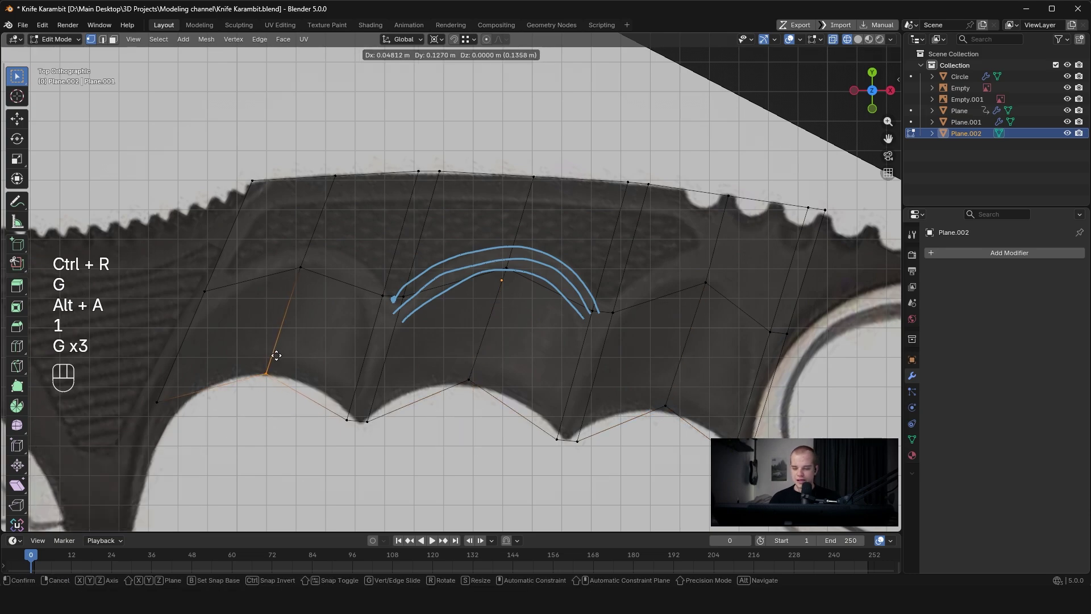
left_click(277, 352)
middle_click_drag(318, 345, 381, 341, "shift")
key("a")
key("alt+a")
scroll(453, 250, "up", 2)
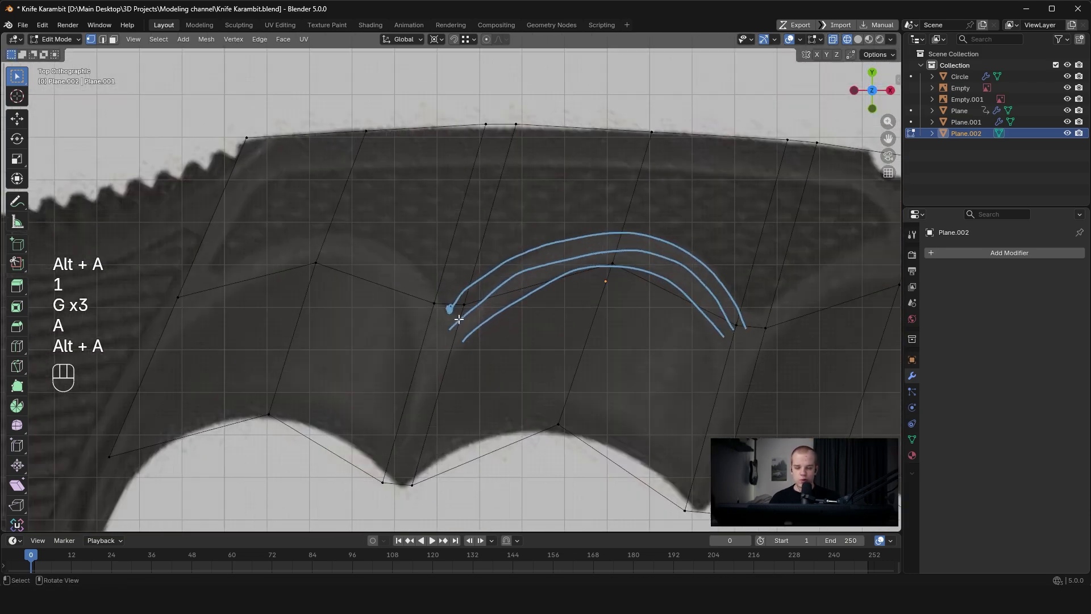
Try a centred lengthwise loop cut through the upper row of faces, and undo it.
scroll(453, 250, "down", 2)
key("1")
scroll(465, 252, "up", 2)
key("3")
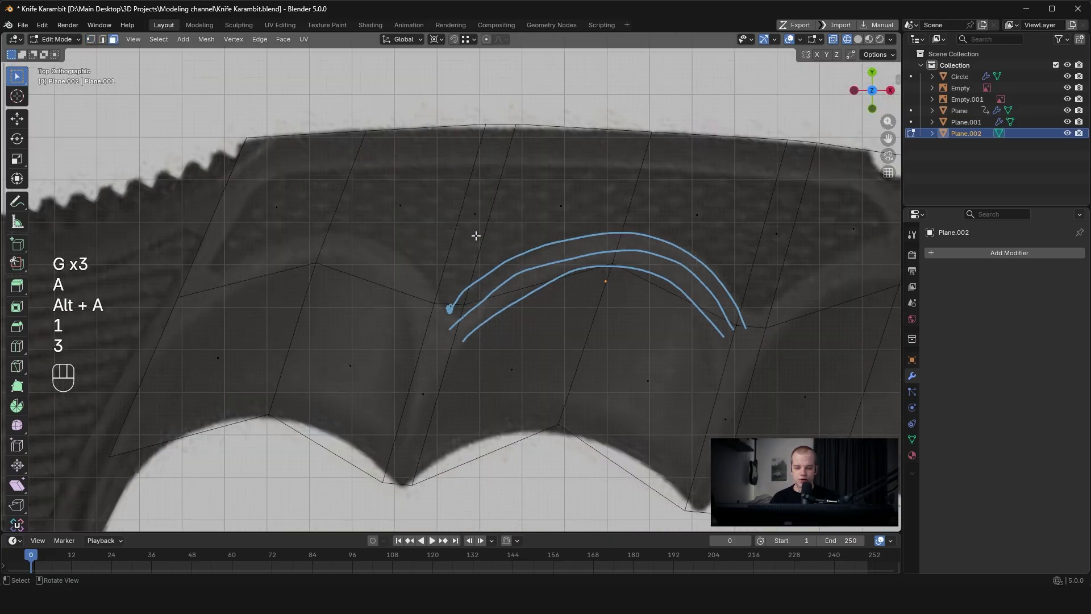
left_click(475, 236)
key("alt+a")
key("ctrl+r")
left_click(488, 207)
right_click(488, 206)
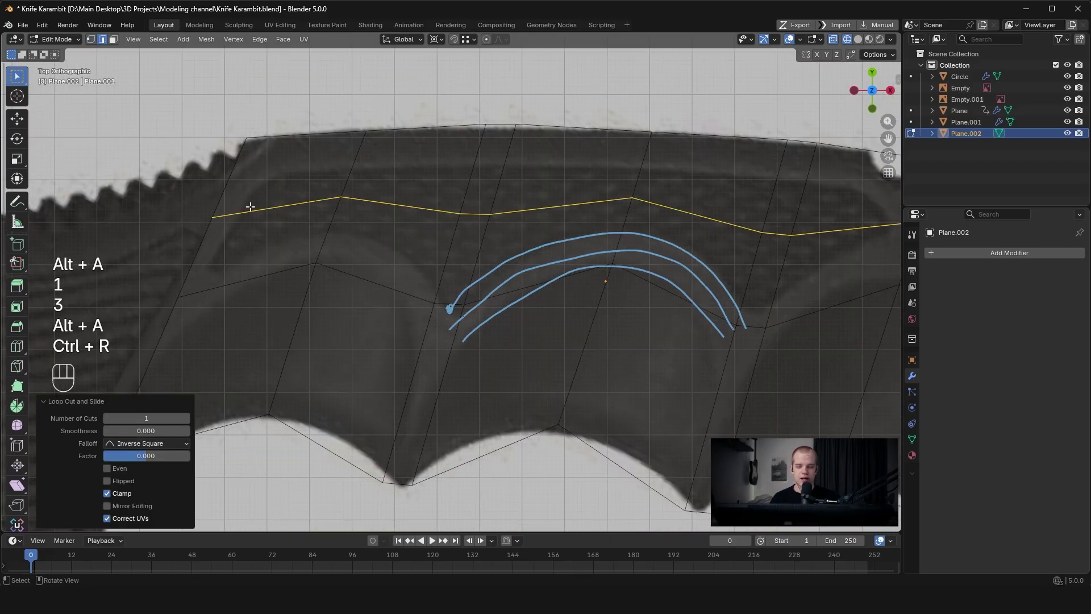
scroll(819, 222, "down", 1)
scroll(819, 222, "down", 1)
middle_click_drag(818, 222, 597, 247, "shift")
scroll(596, 246, "up", 1)
key("ctrl+z")
Add a lengthwise loop cut below the spine, even and flipped to run parallel to it, with a factor of -0.570.
key("ctrl+r")
left_click(487, 263)
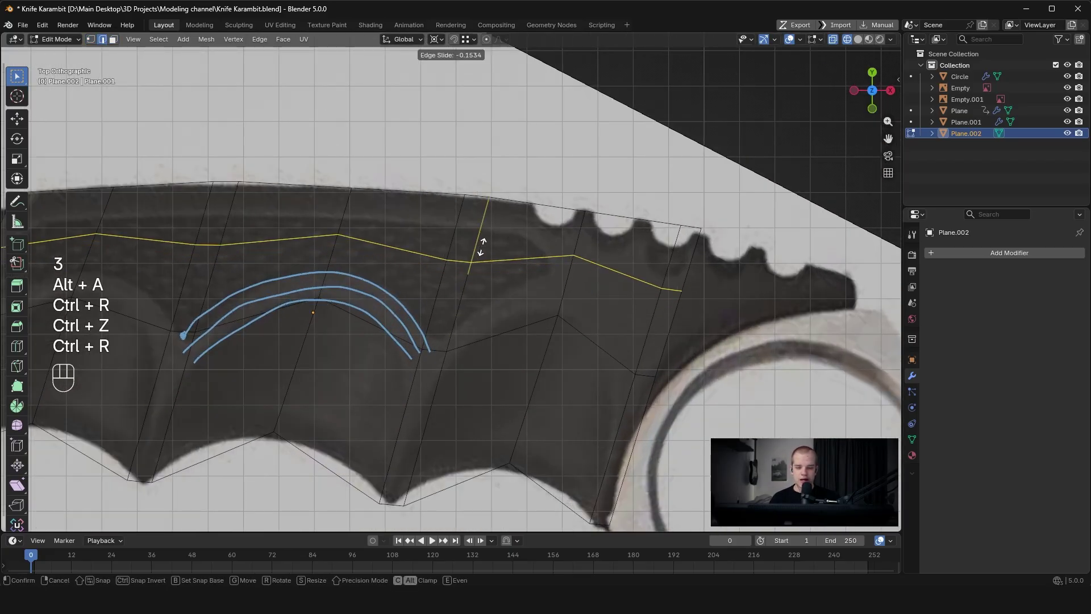
key("e")
key("f")
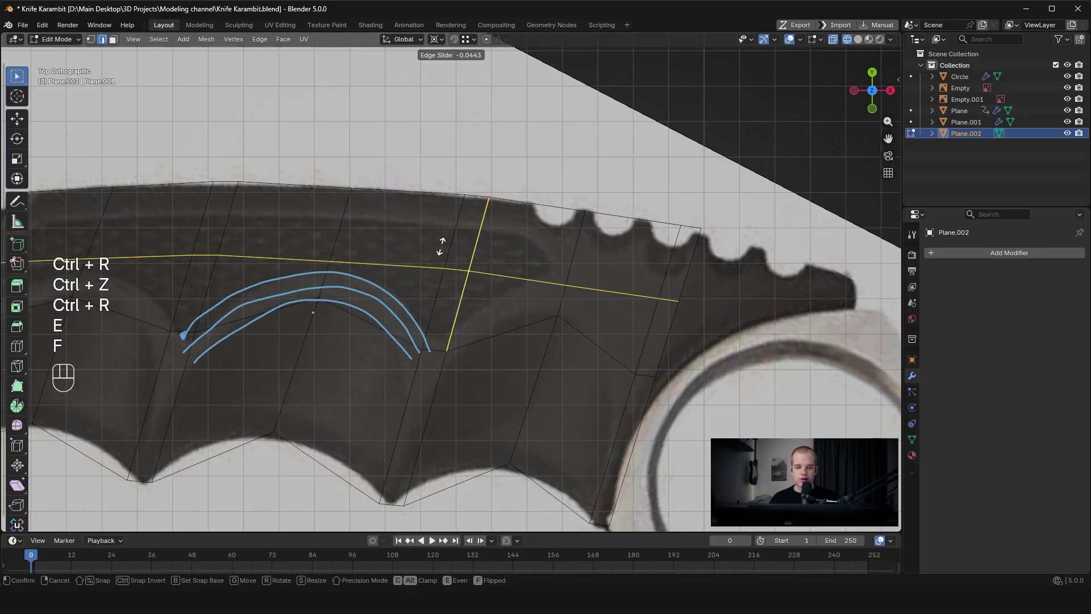
left_click(468, 216)
middle_click_drag(212, 229, 746, 206, "shift")
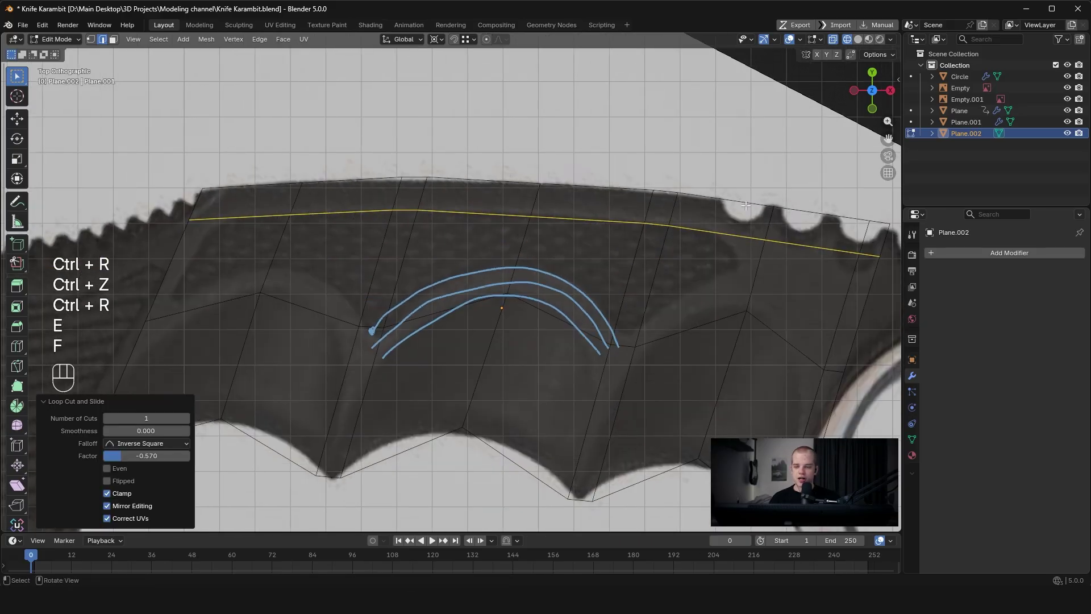
Delete the three faces under the spine strip between the blade-side groove's peak and the middle groove's peak.
key("alt+a")
key("1")
key("a")
key("alt+a")
key("3")
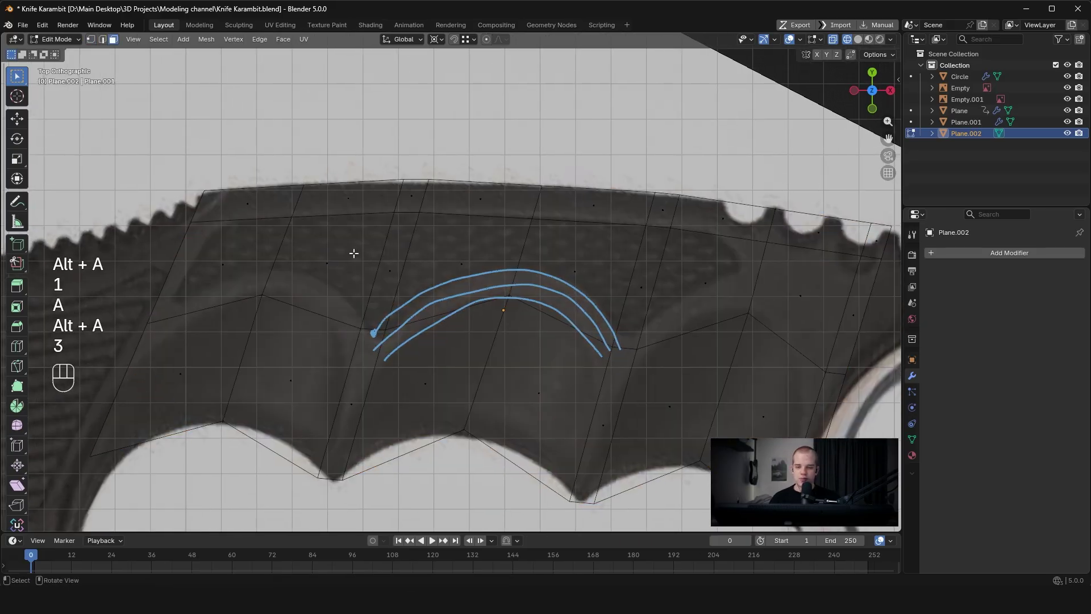
left_click_drag(370, 255, 409, 278)
left_click_drag(318, 282, 484, 235)
key("x")
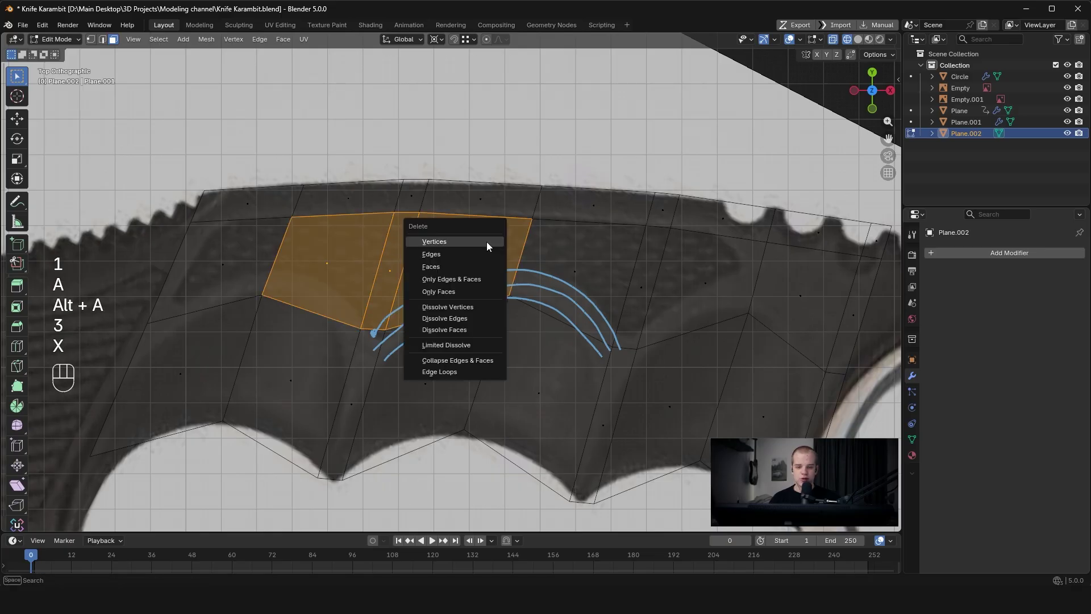
left_click(487, 241)
Delete the three faces under the spine strip between the middle groove's peak and the ring-side groove's peak.
left_click(700, 288)
left_click_drag(616, 282, 689, 253)
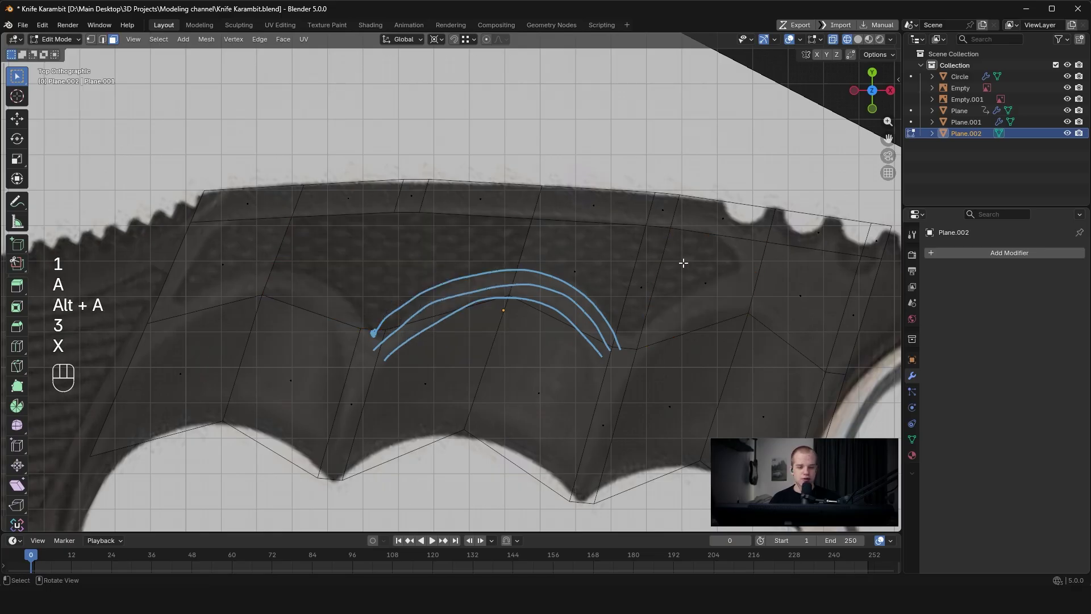
left_click_drag(564, 298, 703, 244)
key("x")
left_click(670, 253)
key("x")
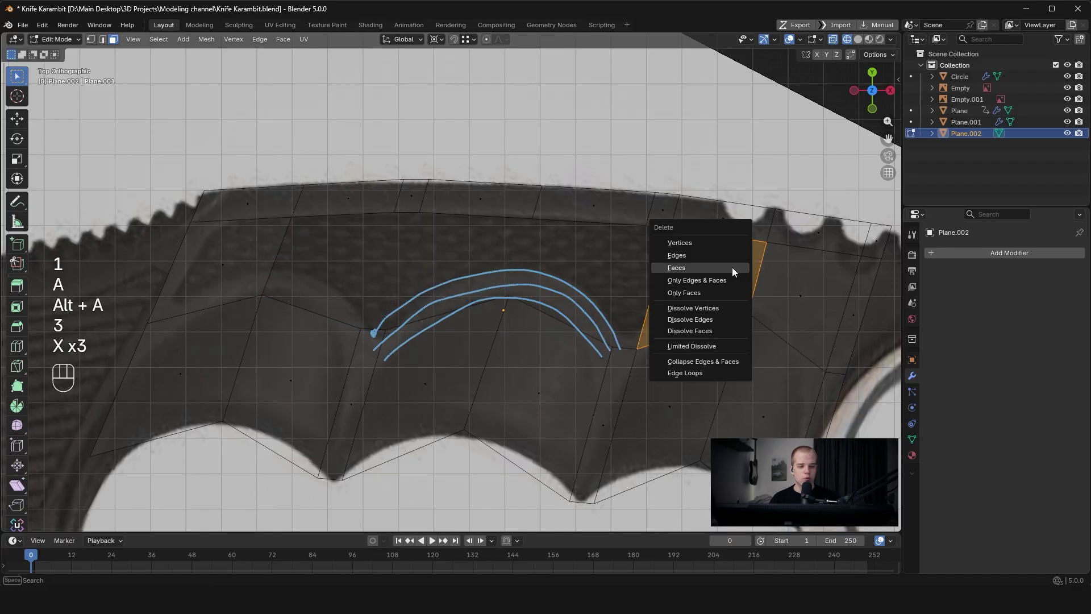
key("a")
key("alt+a")
Add a centred crosswise loop cut inside each of the two narrow strips at the finger-groove points.
middle_click_drag(652, 273, 567, 273, "shift")
key("1")
scroll(447, 302, "up", 3)
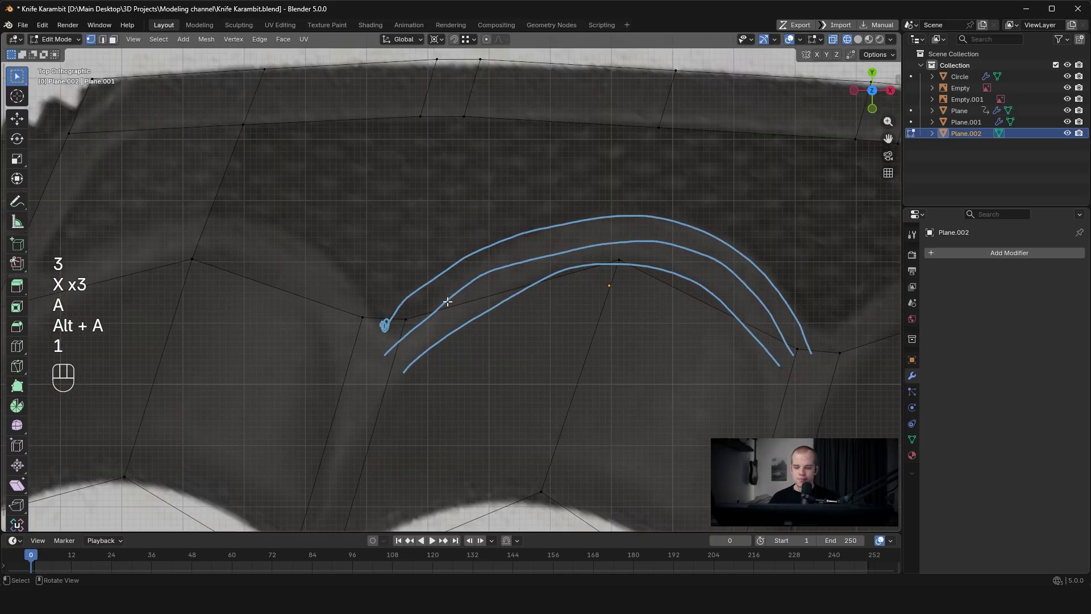
scroll(303, 350, "down", 2)
key("a")
key("alt+a")
key("1")
scroll(392, 344, "up", 2)
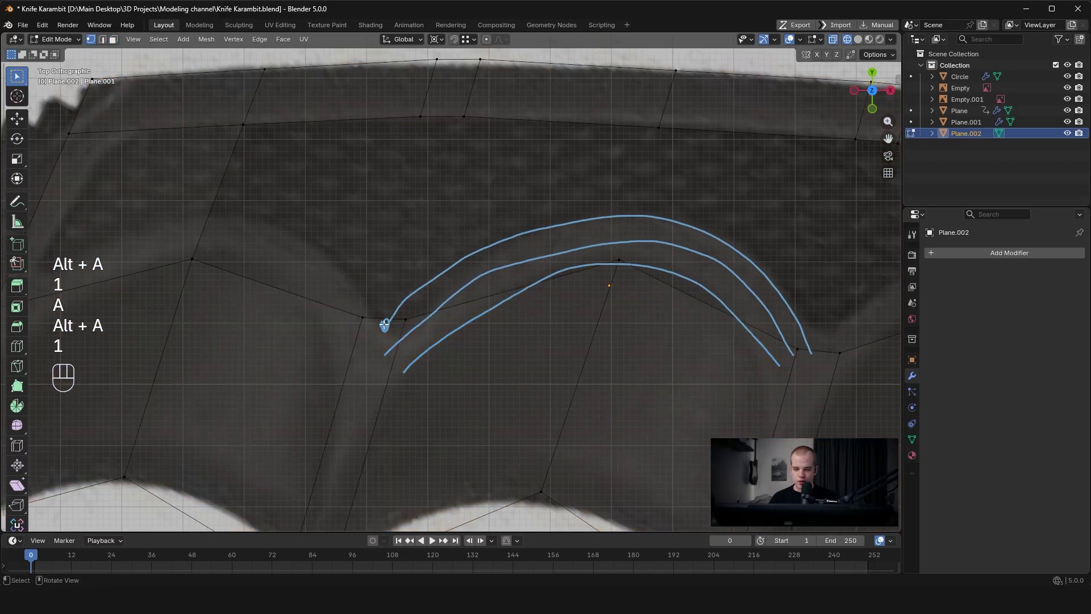
middle_click_drag(383, 324, 427, 274, "shift")
key("ctrl+r")
left_click(426, 274)
right_click(425, 273)
scroll(449, 276, "down", 2)
middle_click_drag(534, 290, 337, 291, "shift")
key("ctrl+r")
left_click(539, 297)
right_click(539, 296)
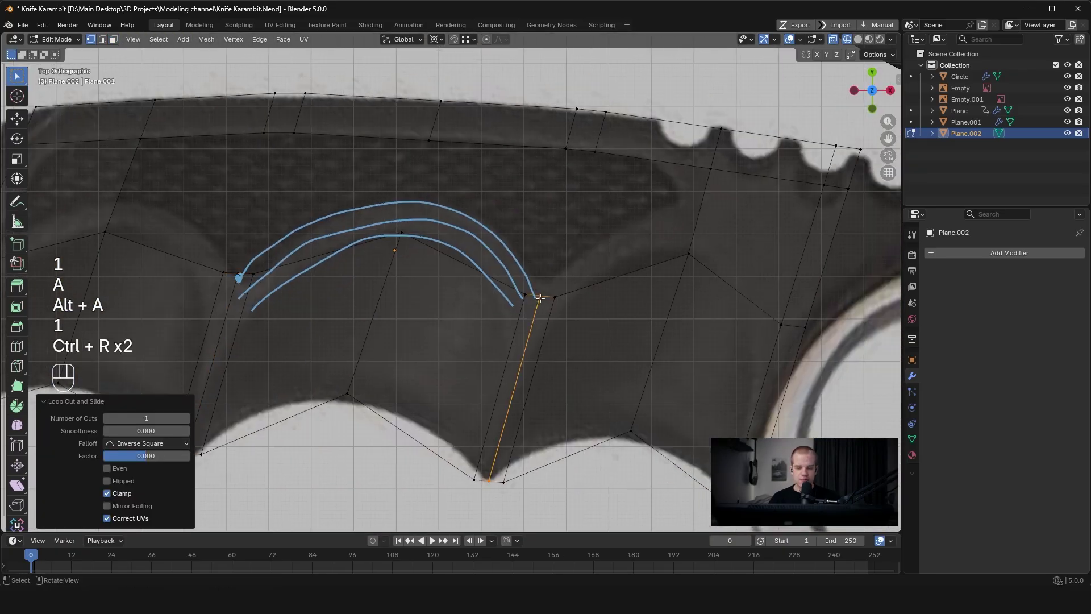
Move the blade-side strip's two outer upper vertices down and outward, and place its centre vertex at the ridge junction.
middle_click_drag(432, 322, 395, 305, "shift")
scroll(495, 239, "up", 3)
key("alt+a")
key("1")
left_click(475, 224)
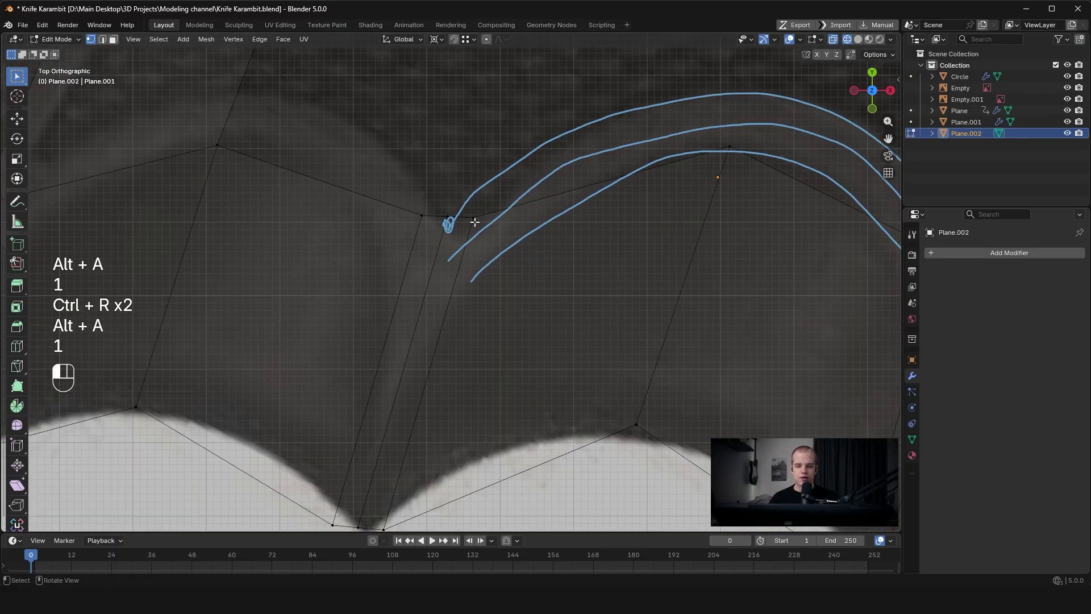
key("g")
left_click(475, 274)
left_click(446, 225)
key("g")
left_click(469, 238)
left_click_drag(378, 244, 434, 182)
key("g")
left_click(408, 241)
left_click(473, 221)
key("g")
left_click(471, 222)
Remove the existing annotation strokes and circle the blade-side strip's tip vertex with a new annotation.
key("d")
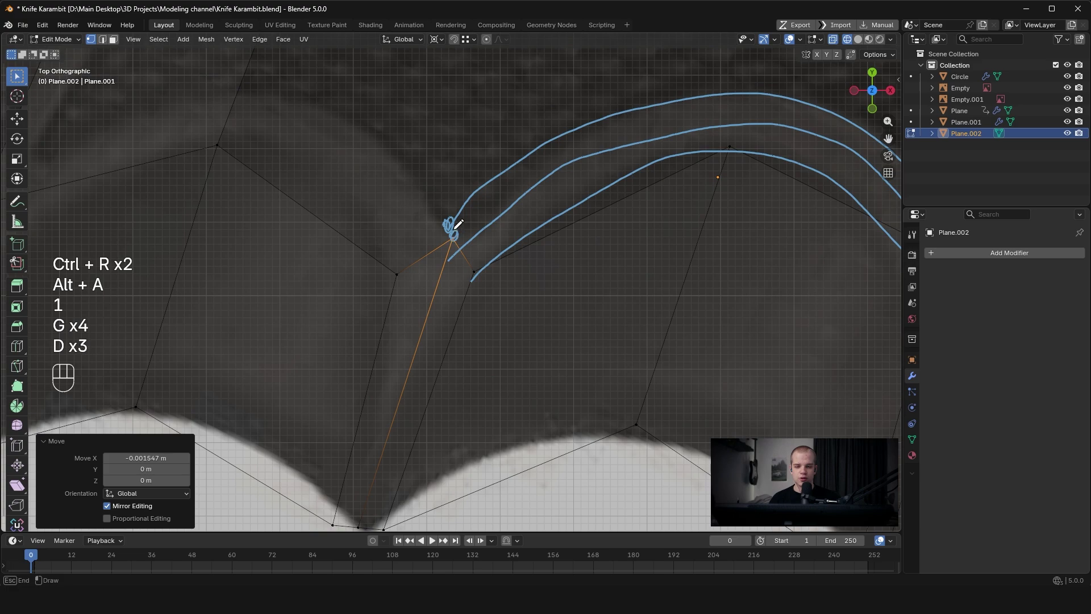
key("n")
left_click(885, 420)
key("n")
key("d")
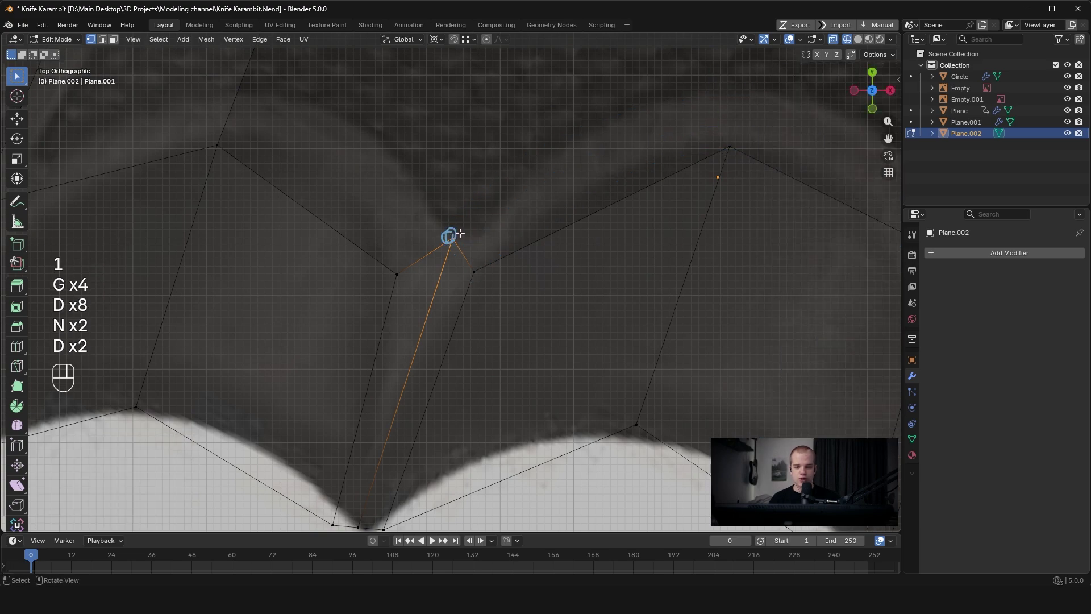
Sketch an annotation curve from the circled tip vertex over the middle groove's rim, and undo it.
middle_click_drag(459, 232, 417, 291, "shift")
scroll(646, 244, "down", 5)
key("ctrl+z")
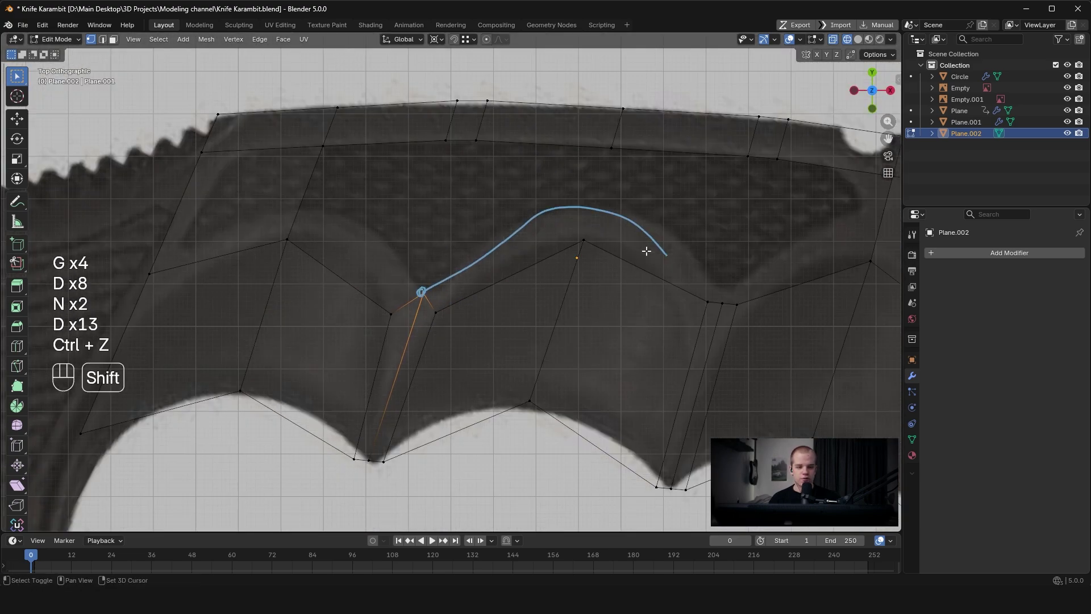
key("ctrl+z")
Extrude an edge from the blade-side strip's tip to above the middle groove's peak and fill the gap below with a face.
scroll(457, 285, "up", 5)
key("alt+a")
key("e")
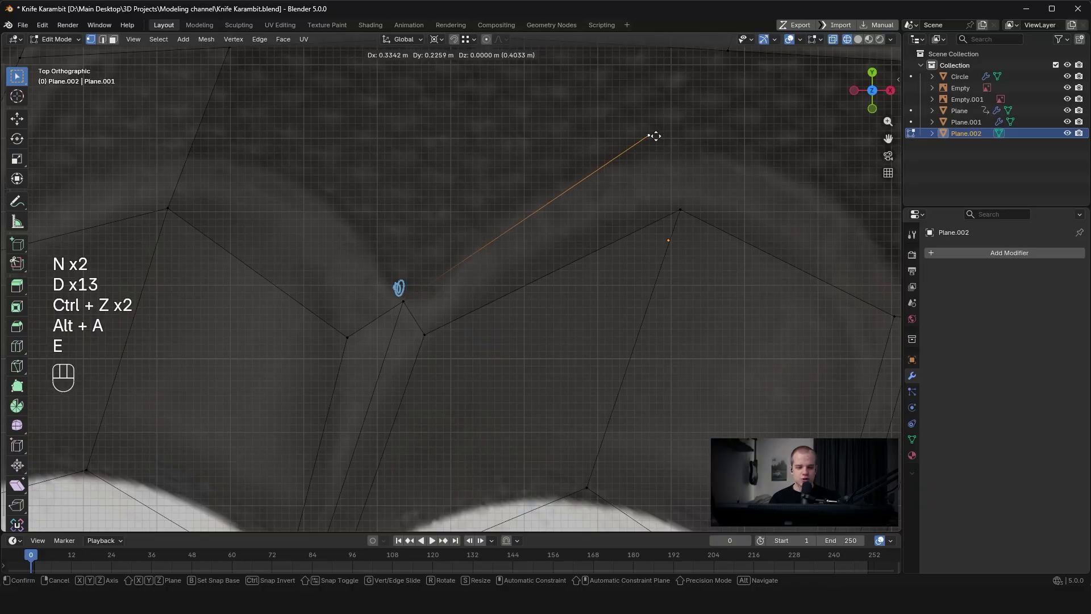
left_click(682, 146)
key("2")
key("f")
key("1")
Continue extruding the outer rim edge down to the ring-side strip's tip and up above the ring-side groove.
scroll(423, 324, "down", 4)
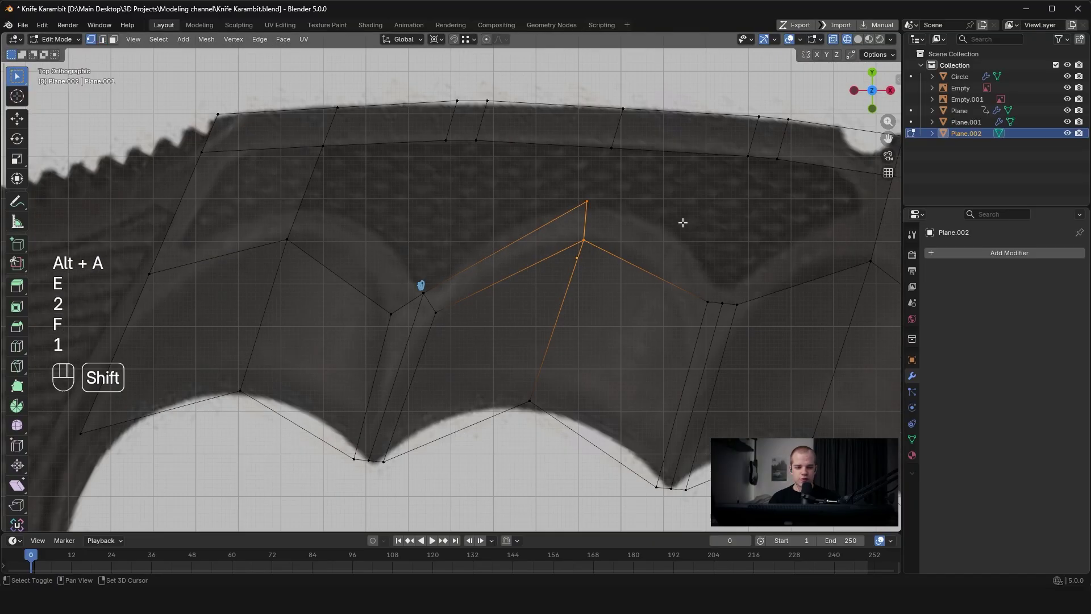
middle_click_drag(683, 224, 456, 244, "shift")
key("e")
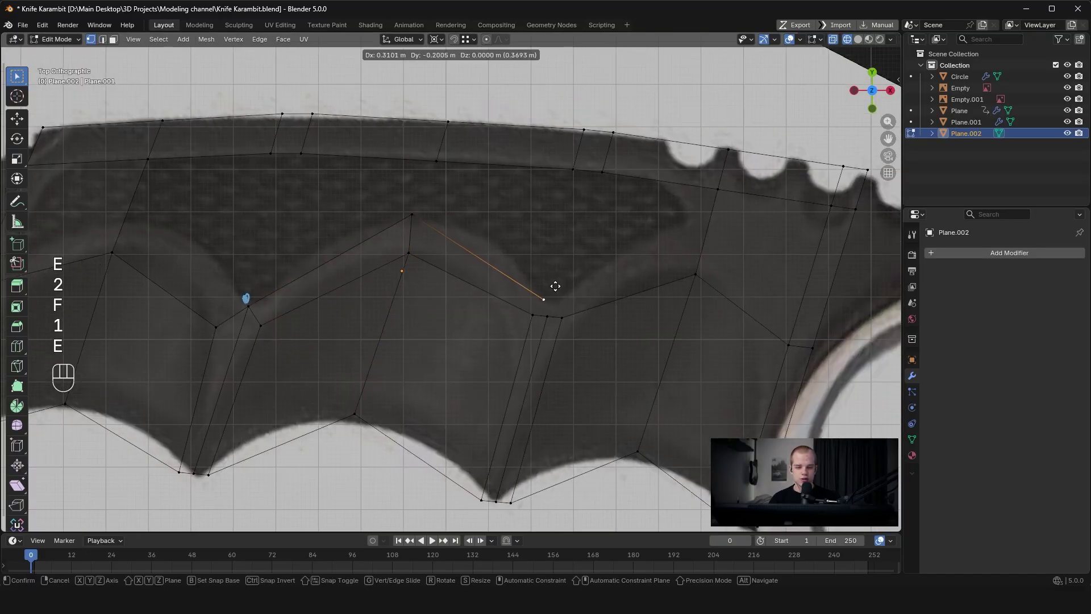
left_click(548, 304)
key("e")
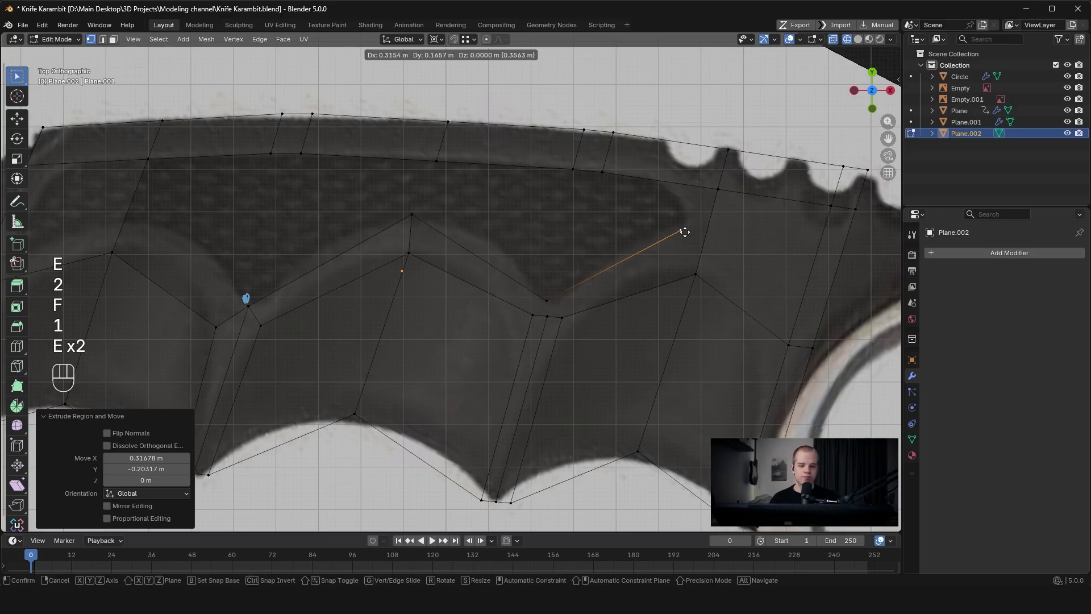
left_click(680, 228)
Merge the extruded rim vertex with the ring-side strip's centre vertex at their centre, and move it up to the ridge junction.
scroll(720, 334, "up", 2)
key("alt+a")
left_click_drag(458, 327, 478, 255)
key("m")
left_click(480, 253)
key("g")
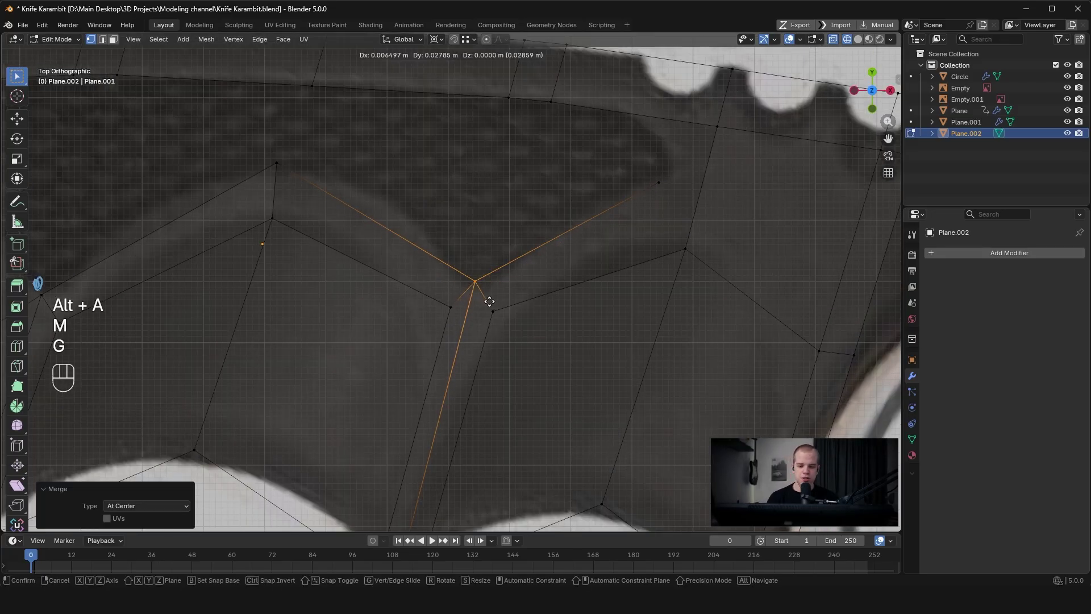
left_click(490, 301)
Fill a face between the inner and outer rim edges on the ring side of the middle groove.
key("2")
left_click(370, 277)
left_click(385, 221, "shift")
key("f")
key("1")
key("alt+a")
key("2")
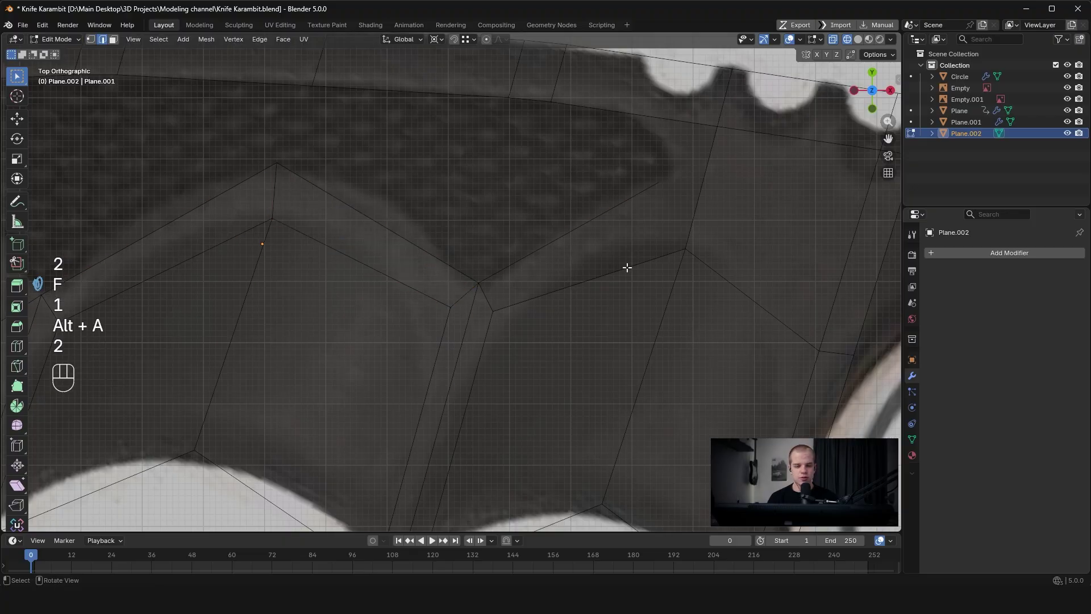
Fill a face between the inner and outer rim edges on the blade side of the ring-side groove.
left_click(611, 274)
left_click(578, 225, "shift")
key("f")
key("1")
key("alt+a")
Add a loop cut just above the blade-side groove's inner rim and fill the rim face from it to the ridge junction.
scroll(582, 277, "down", 4)
middle_click_drag(449, 337, 490, 356, "shift")
key("a")
key("alt+a")
middle_click_drag(304, 274, 425, 317, "shift")
scroll(483, 337, "up", 3)
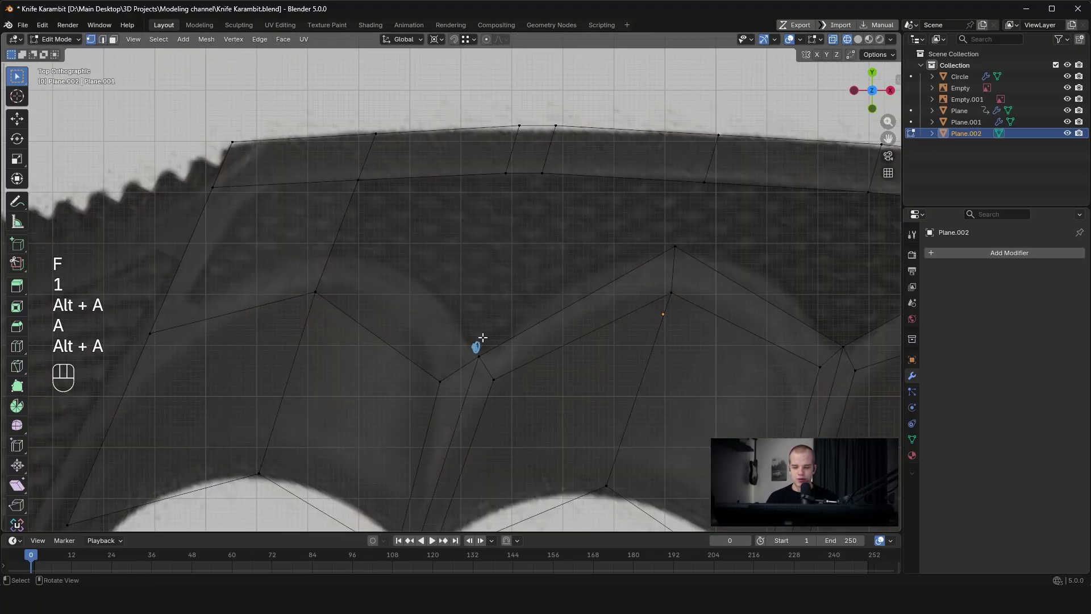
key("ctrl+r")
left_click_drag(316, 263, 347, 268)
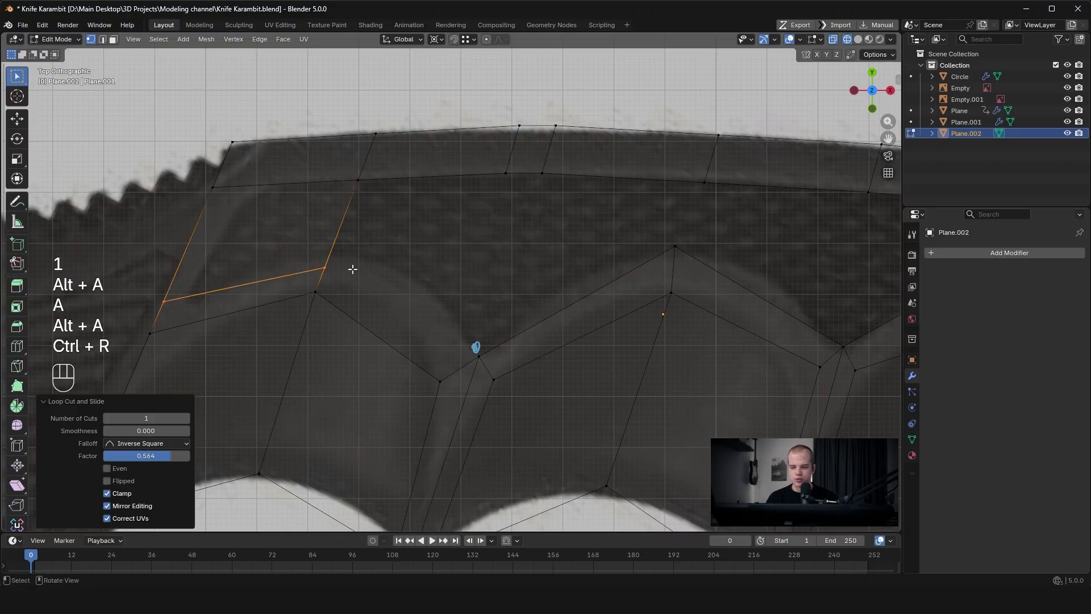
left_click(315, 293, "shift")
key("f")
key("alt+a")
key("1")
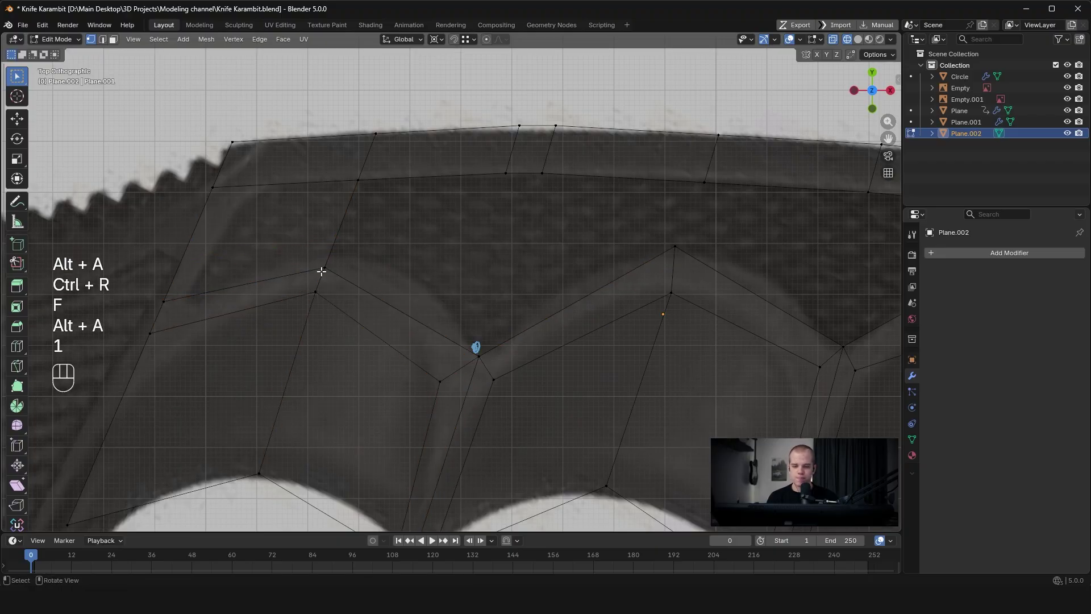
Move the outer rim vertex above the blade-side groove's peak up onto the reference rim line.
left_click(322, 271)
key("g")
left_click(333, 253)
Add a centred loop cut on each side of the peak in the middle groove and in the blade-side groove.
scroll(424, 323, "down", 3)
middle_click_drag(426, 326, 403, 299, "shift")
key("alt+a")
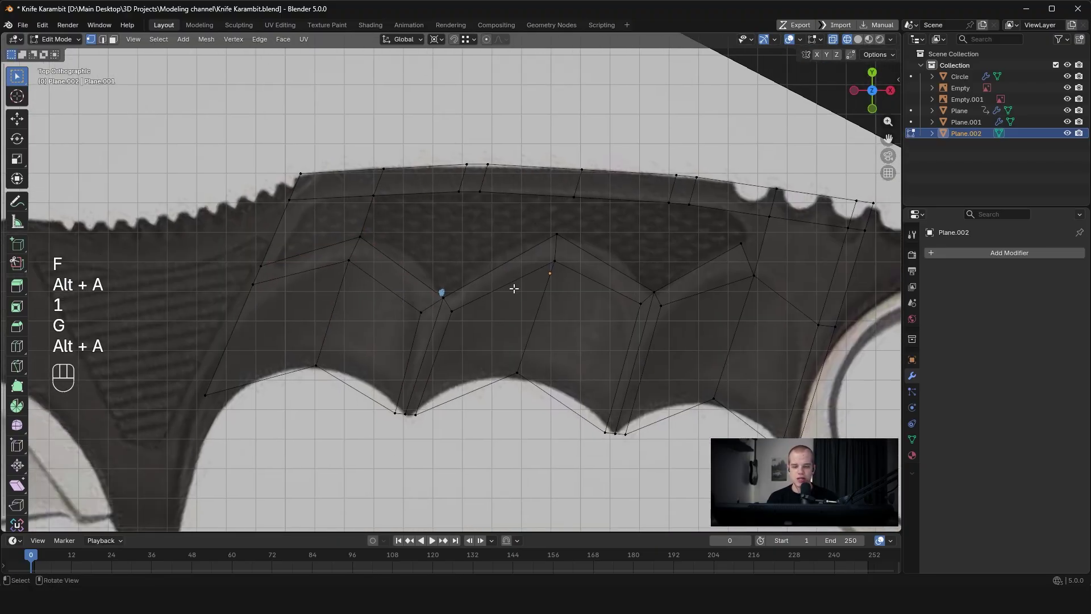
key("ctrl+r")
left_click(500, 279)
key("ctrl+r")
left_click(596, 282)
key("ctrl+r")
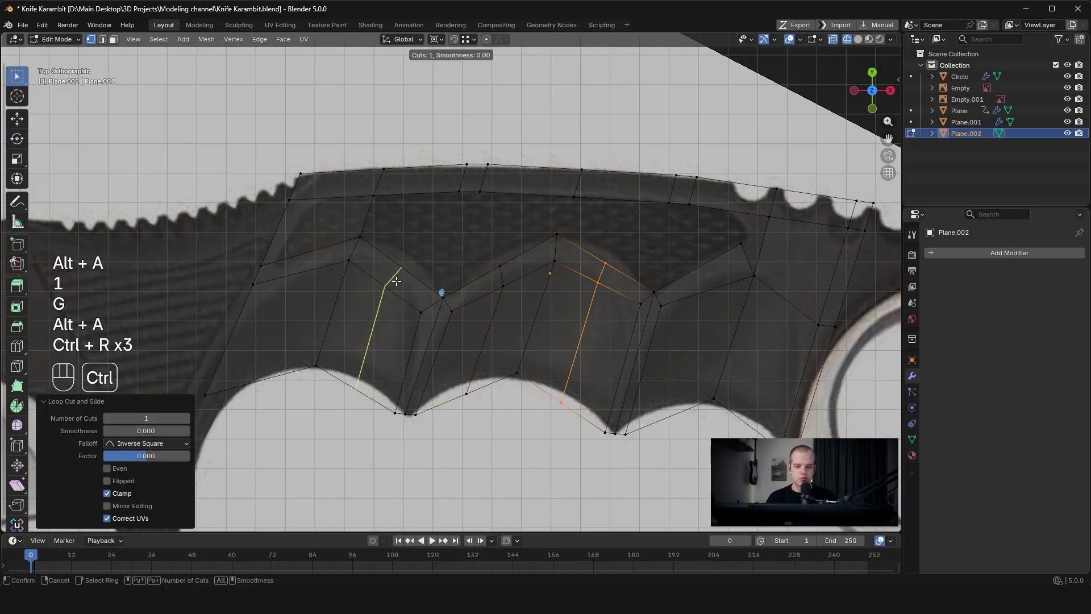
left_click(392, 282)
key("ctrl+r")
left_click(305, 264)
Add a centred loop cut on each side of the ring-side groove's peak.
middle_click_drag(474, 321, 254, 298, "shift")
key("ctrl+r")
left_click(495, 296)
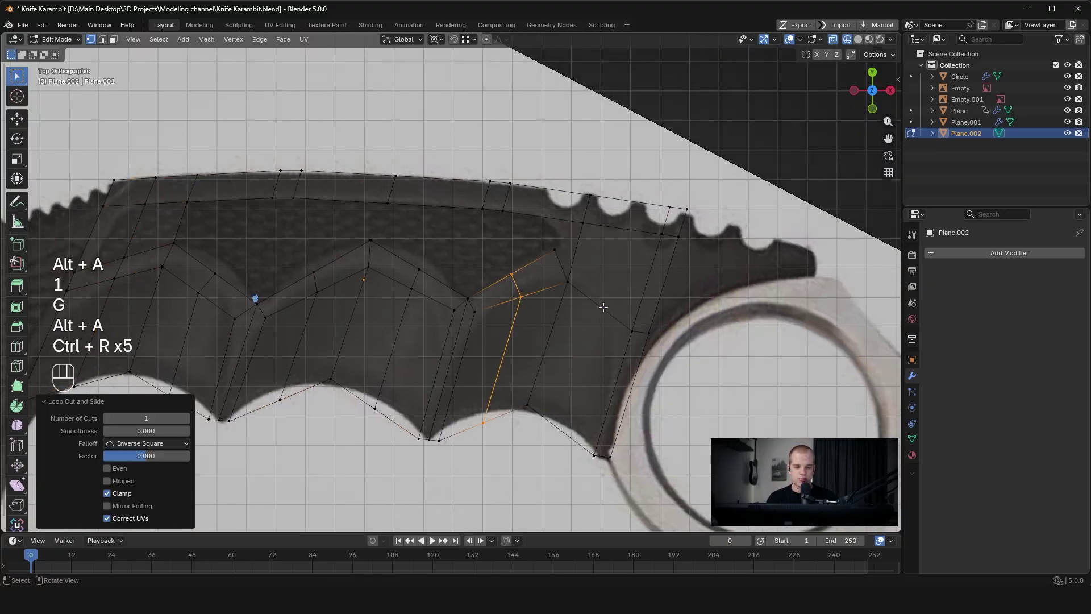
key("alt+a")
key("ctrl+r")
left_click(560, 282)
key("alt+a")
Move the ring-side groove's two new lower-edge vertices onto the curved outline in the reference.
key("1")
middle_click_drag(427, 409, 495, 363, "shift")
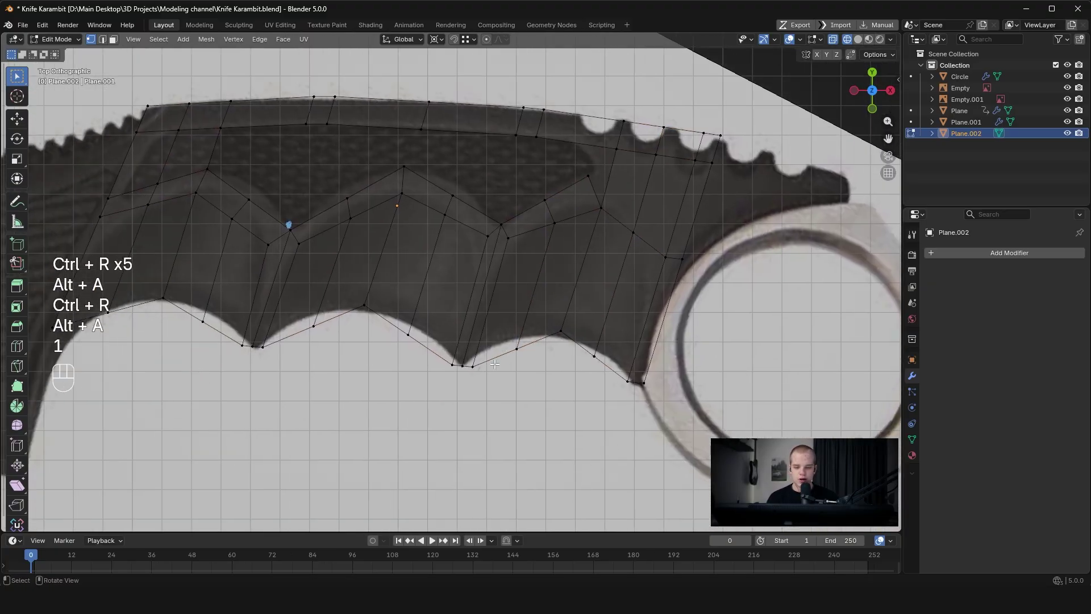
key("g")
left_click(535, 318)
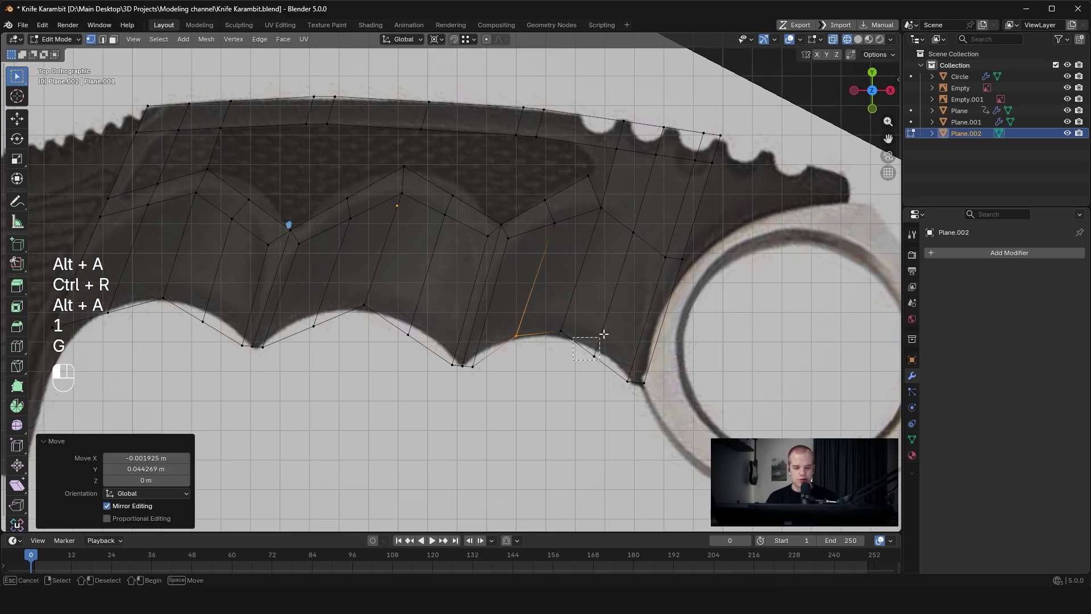
left_click(603, 334)
key("g")
left_click(608, 327)
Fit the tip vertices between the middle and ring-side grooves to the pointed reference outline.
scroll(447, 427, "up", 2)
middle_click_drag(446, 426, 544, 369, "shift")
scroll(562, 341, "up", 2)
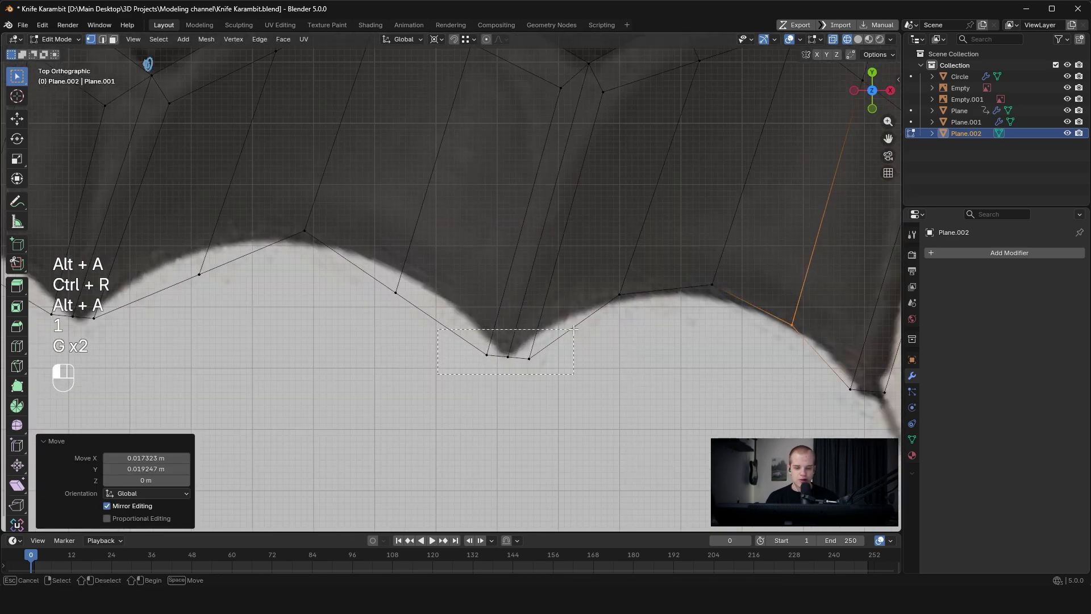
left_click_drag(574, 330, 573, 331)
key("g")
left_click(548, 341)
left_click_drag(515, 368, 543, 342)
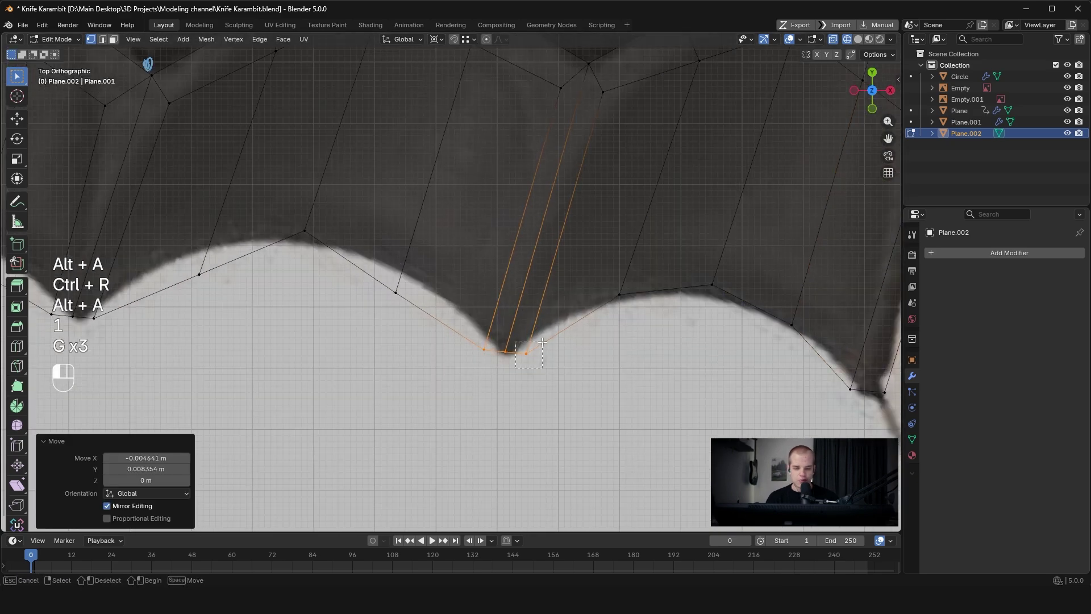
left_click_drag(497, 327, 497, 326)
key("g")
left_click(508, 320)
Move the middle groove's peak and blade-side lower-edge vertices onto the curved reference outline.
left_click_drag(357, 293, 420, 233)
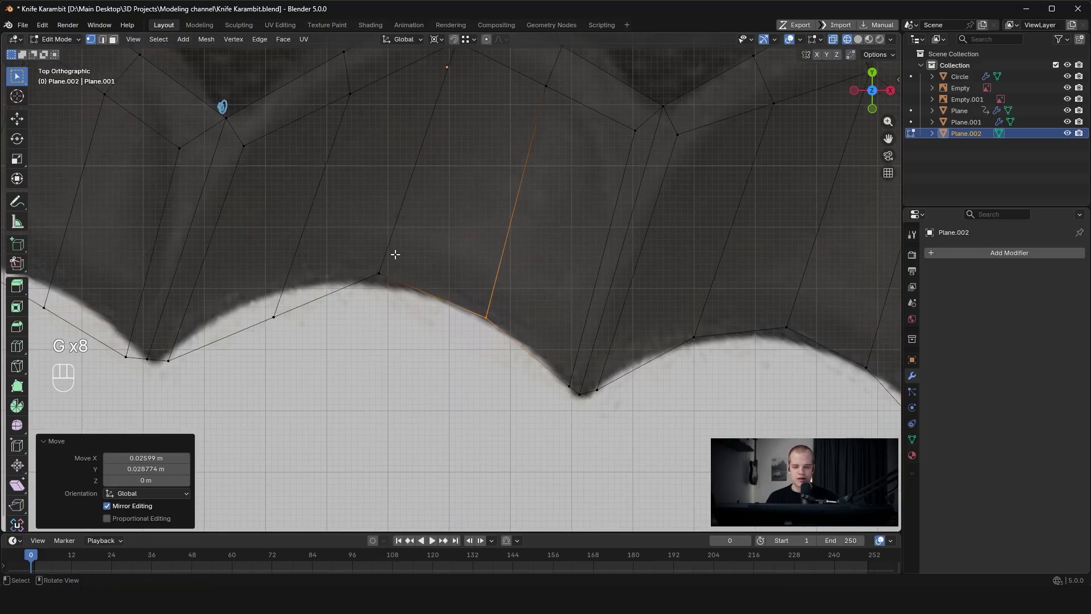
key("g")
left_click(428, 243)
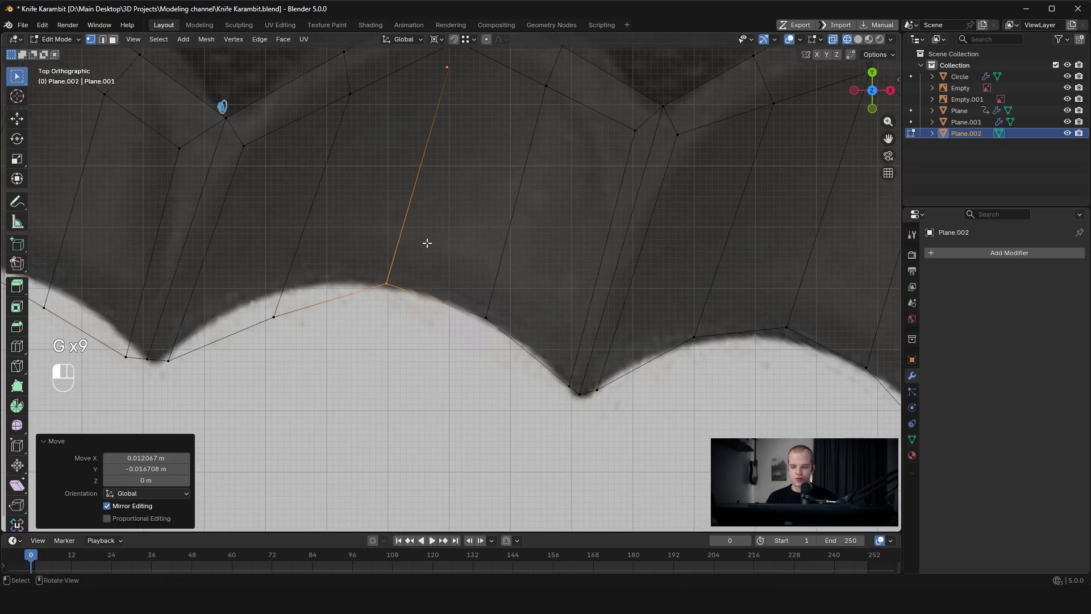
left_click_drag(255, 322, 300, 293)
key("g")
left_click(301, 272)
Fit the vertices of the blade-side tip and the blade-side groove's lower edge to the reference outline.
middle_click_drag(180, 357, 300, 335, "shift")
left_click(292, 335)
key("g")
left_click(291, 328)
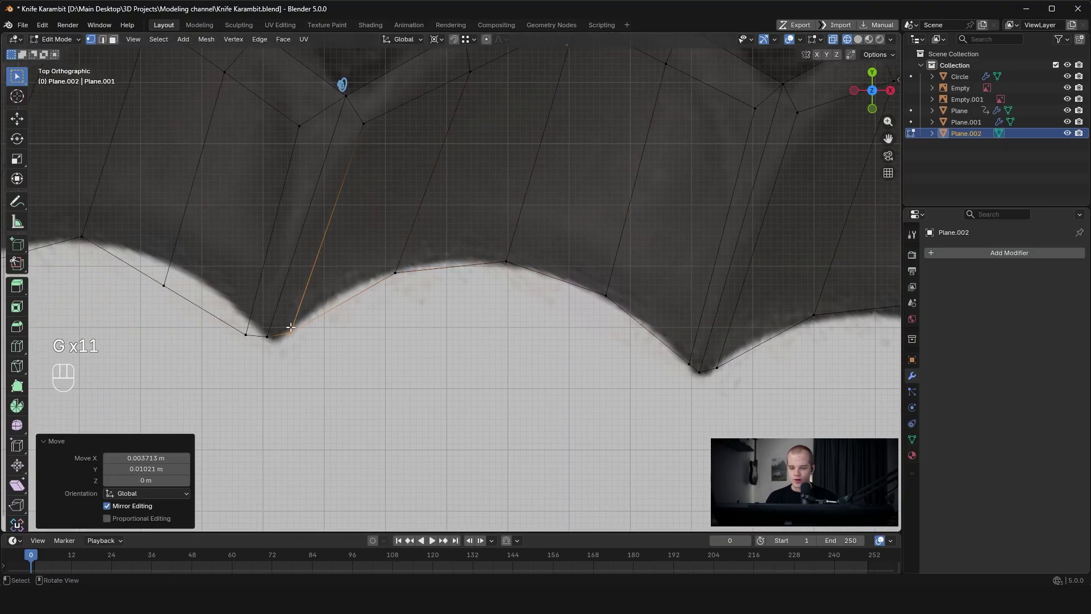
left_click(267, 335)
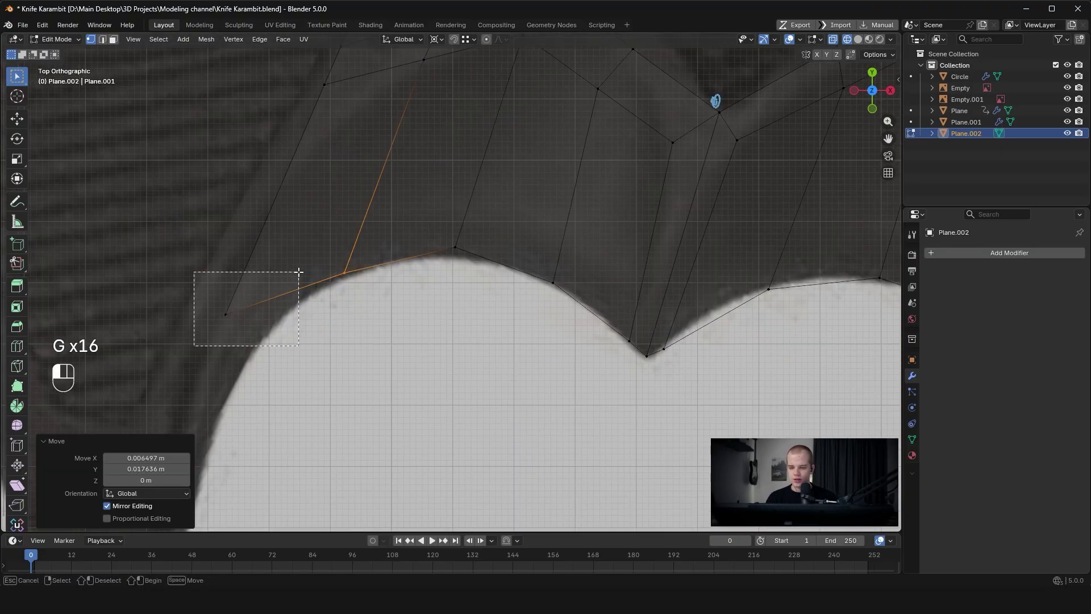
key("g")
scroll(374, 261, "down", 3)
key("a")
key("alt+a")
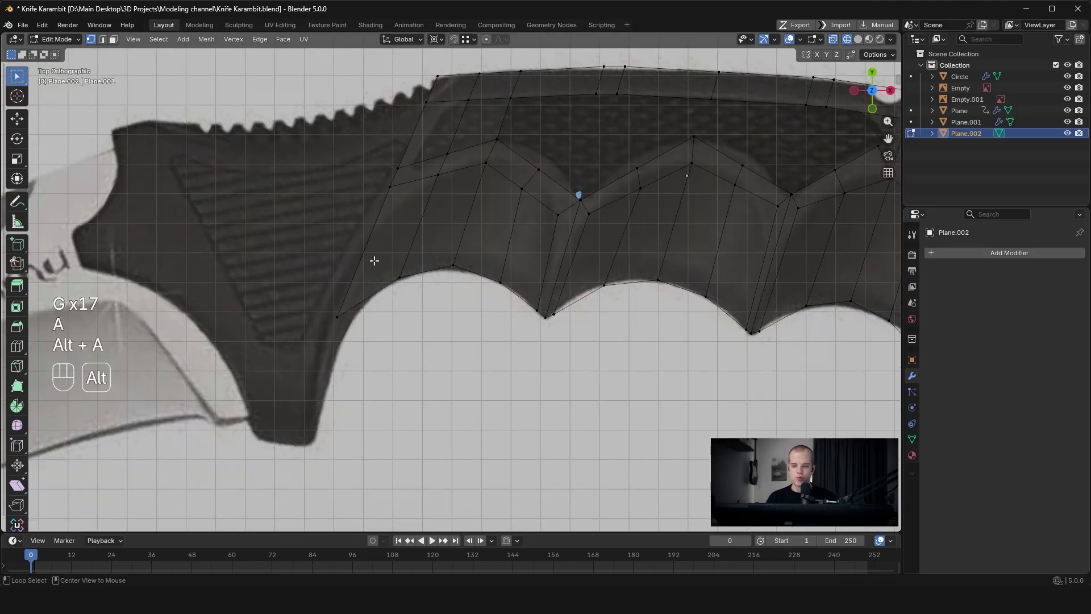
Move the rim edge on the ring side of the blade-side groove's peak outward to follow the reference rim.
middle_click_drag(374, 261, 314, 368, "shift")
scroll(398, 350, "up", 4)
key("a")
key("alt+a")
key("1")
left_click_drag(418, 349, 530, 259)
key("g")
left_click(541, 225)
Try to rotate the selected rim edge beside the blade-side groove's peak.
key("r")
left_click(555, 221)
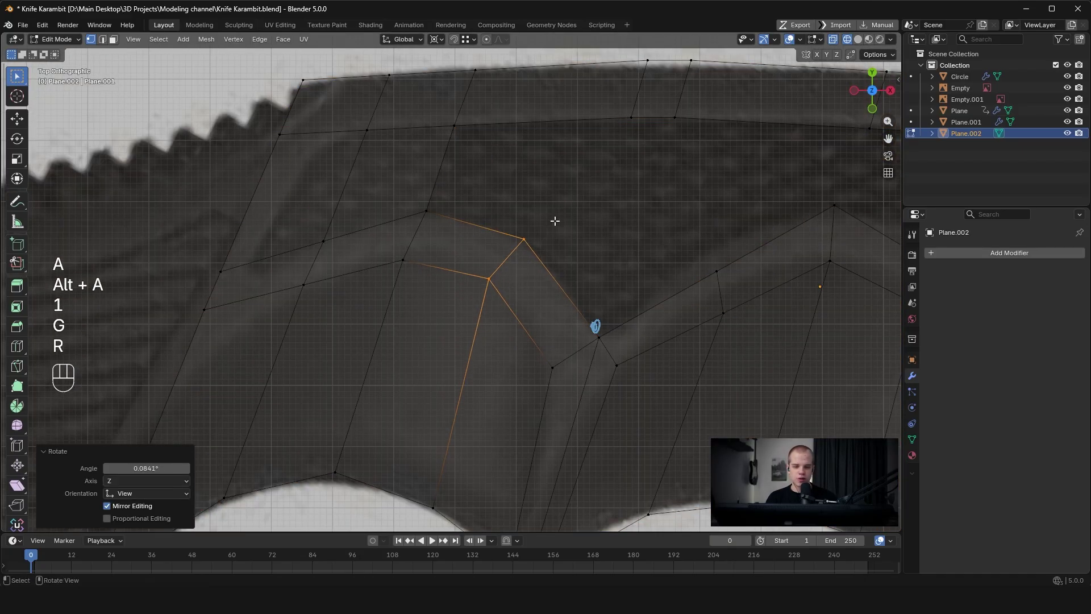
key("ctrl+z")
Change the transform pivot point and move the blade-side groove's inner rim vertices at and beside the peak outward.
key("period")
left_click(562, 164)
left_click_drag(439, 354, 482, 300)
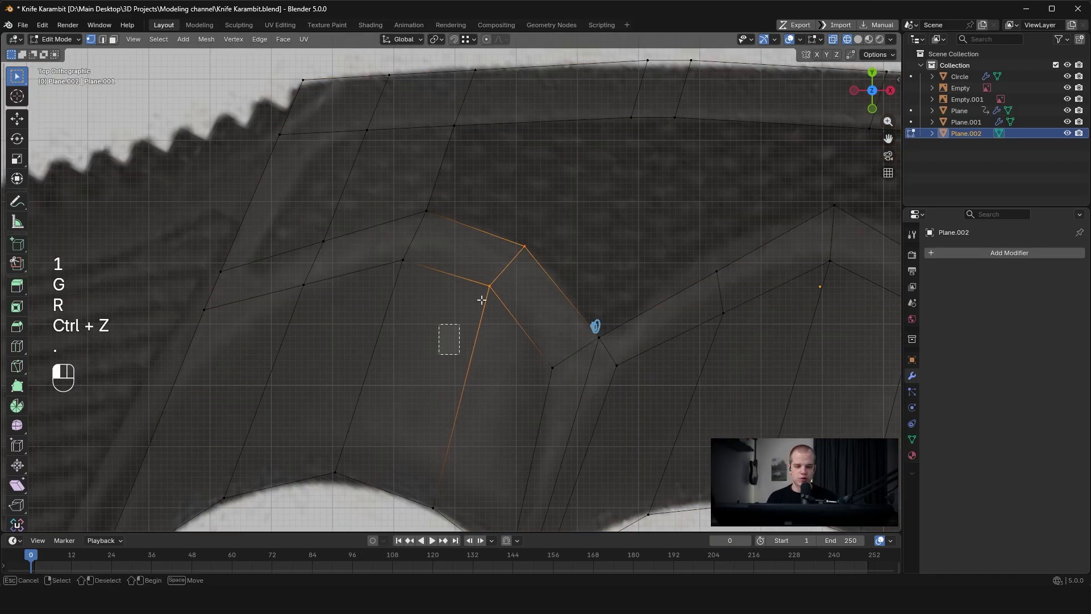
left_click(514, 259)
left_click_drag(378, 299, 439, 244)
key("g")
left_click(434, 245)
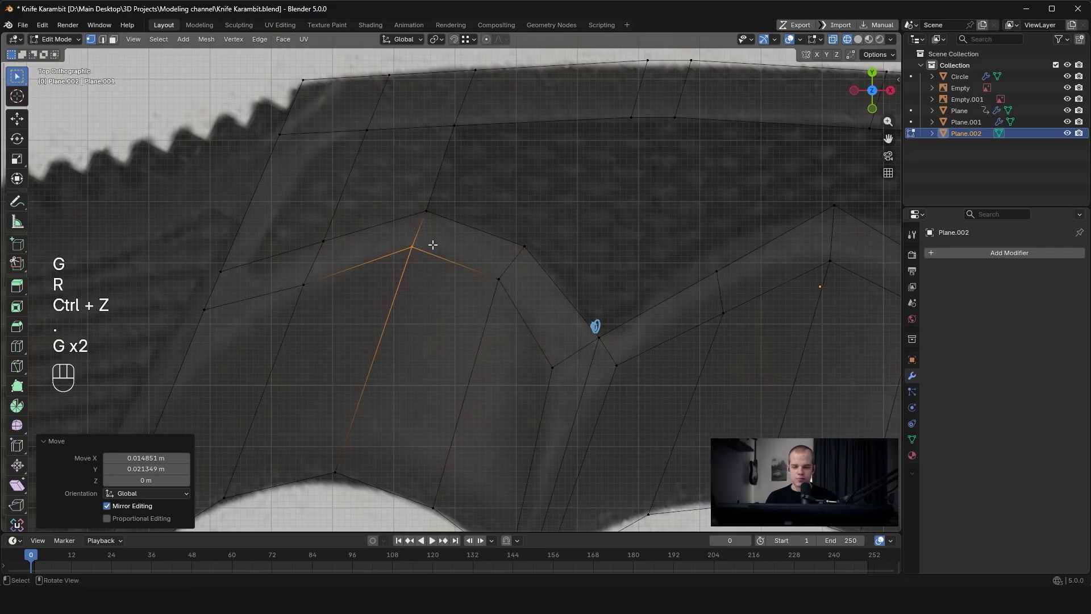
Move the inner rim's two blade-side vertices onto the reference curve, lowering the end vertex along the handle's edge.
left_click_drag(300, 304, 345, 262)
key("g")
left_click(349, 259)
key("g")
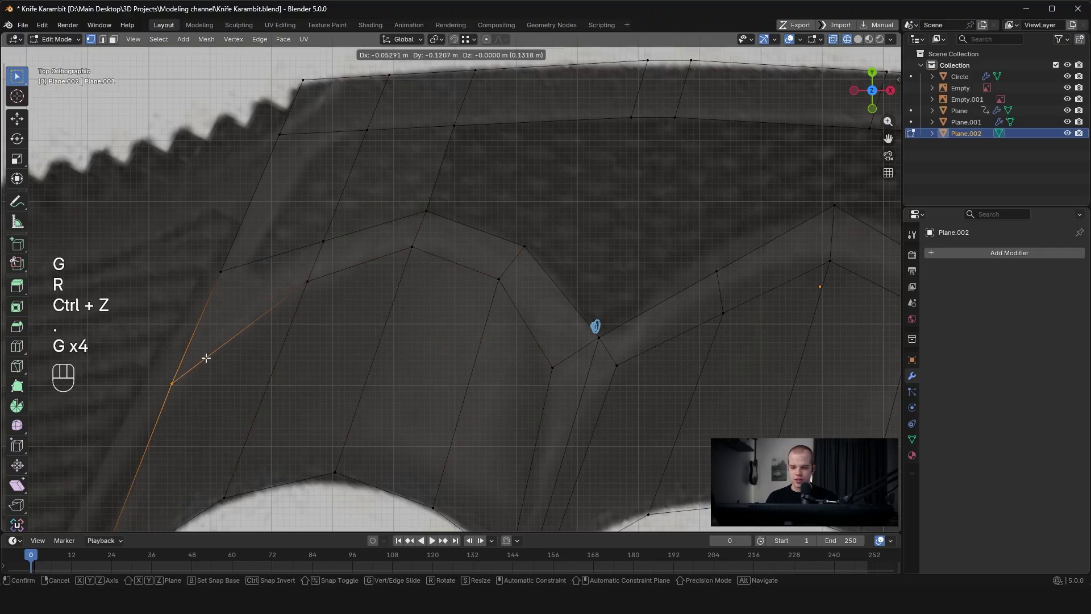
left_click(206, 358)
Move the outer rim's two blade-side vertices down so they run parallel to the inner rim.
left_click_drag(200, 296, 354, 214)
key("g")
left_click(236, 270)
key("g")
left_click(210, 307)
key("g")
left_click(326, 228)
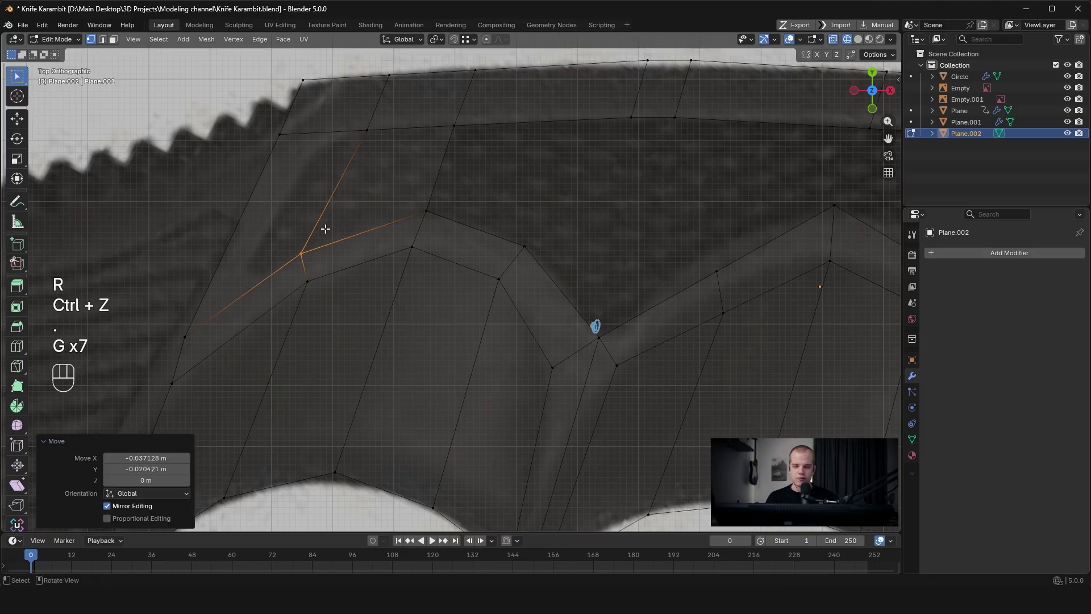
Fine-tune the outer rim vertices at the blade-side groove's peak, beside it and at the ridge junction.
left_click_drag(469, 192, 469, 191)
key("g")
left_click(463, 197)
left_click_drag(482, 261, 560, 231)
key("g")
left_click(560, 233)
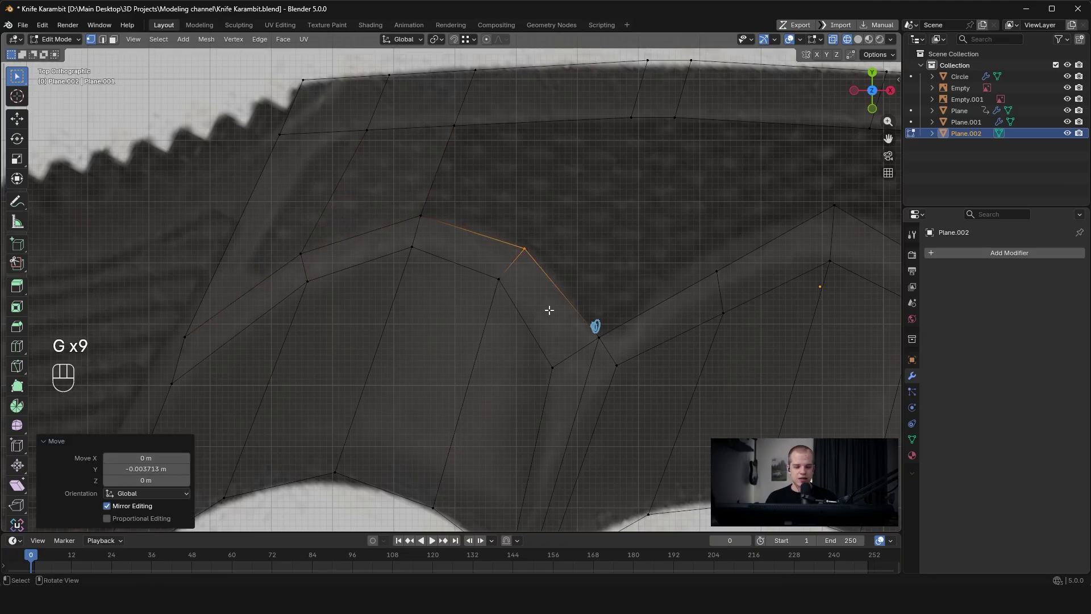
left_click_drag(585, 336, 585, 334)
left_click_drag(582, 358, 627, 318)
key("g")
left_click(594, 320)
key("a")
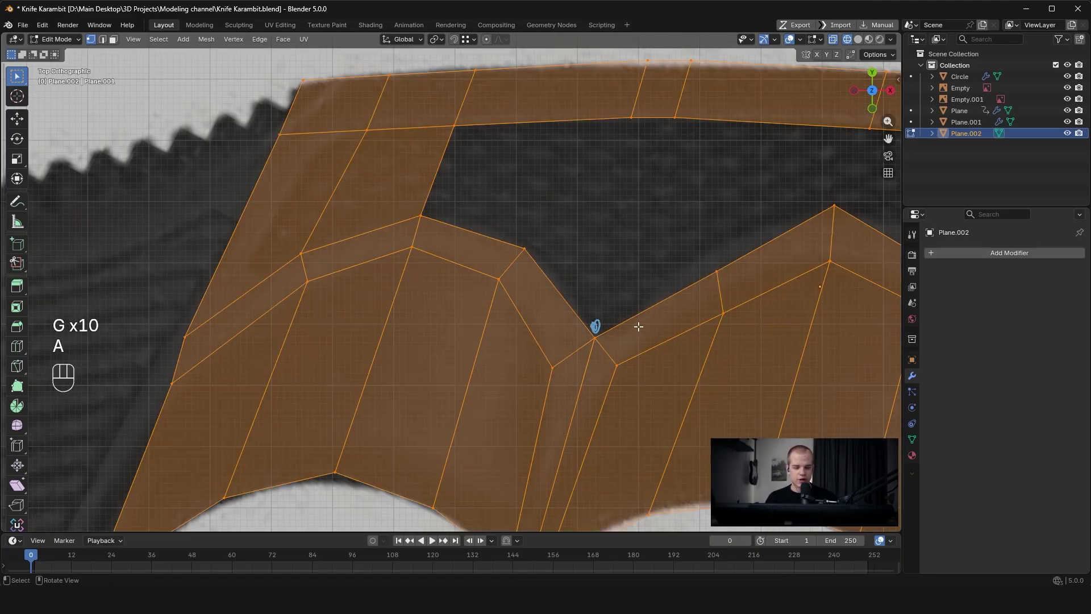
Move the rim edge on the blade side of the middle groove's peak up to the reference rim curve.
scroll(640, 327, "down", 2)
key("alt+a")
scroll(644, 328, "down", 2)
middle_click_drag(640, 326, 499, 317, "shift")
scroll(484, 313, "up", 3)
left_click_drag(405, 312, 466, 214)
key("g")
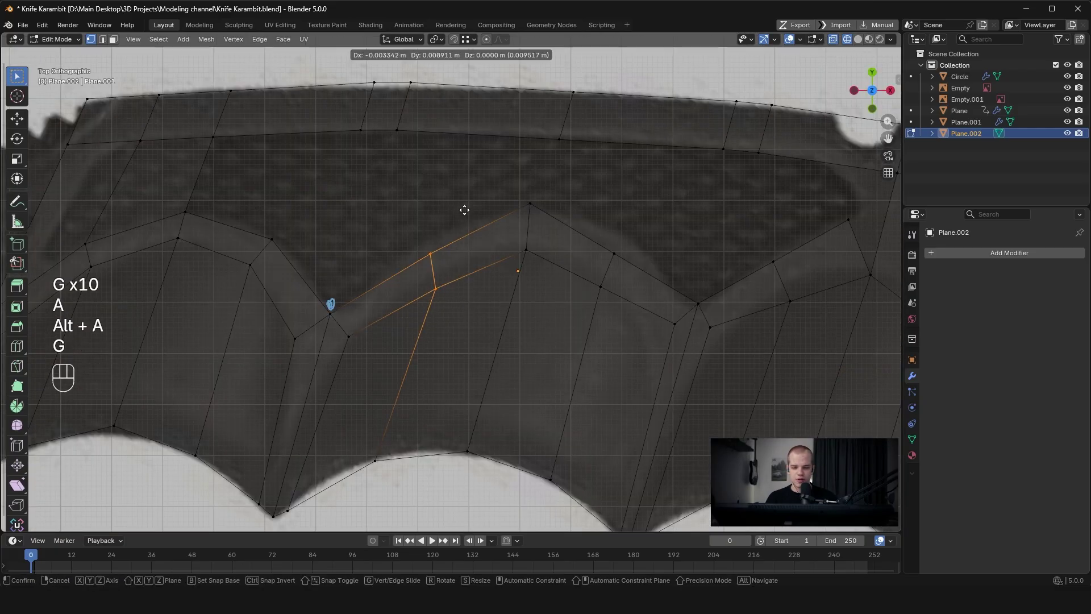
left_click(463, 199)
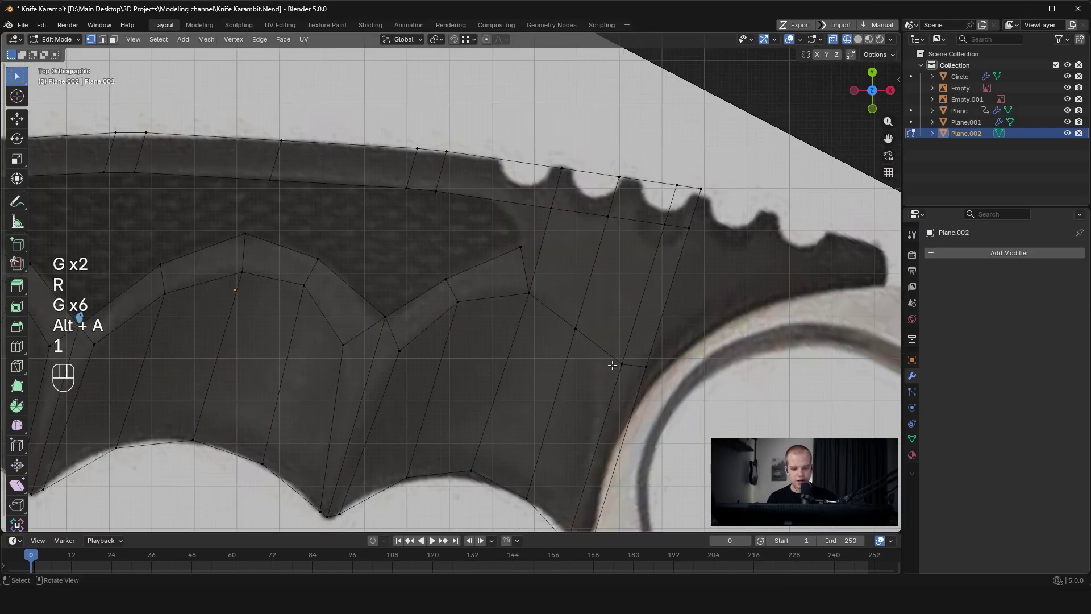
Move the inner rim vertex near the finger ring down and toward the blade side.
key("g")
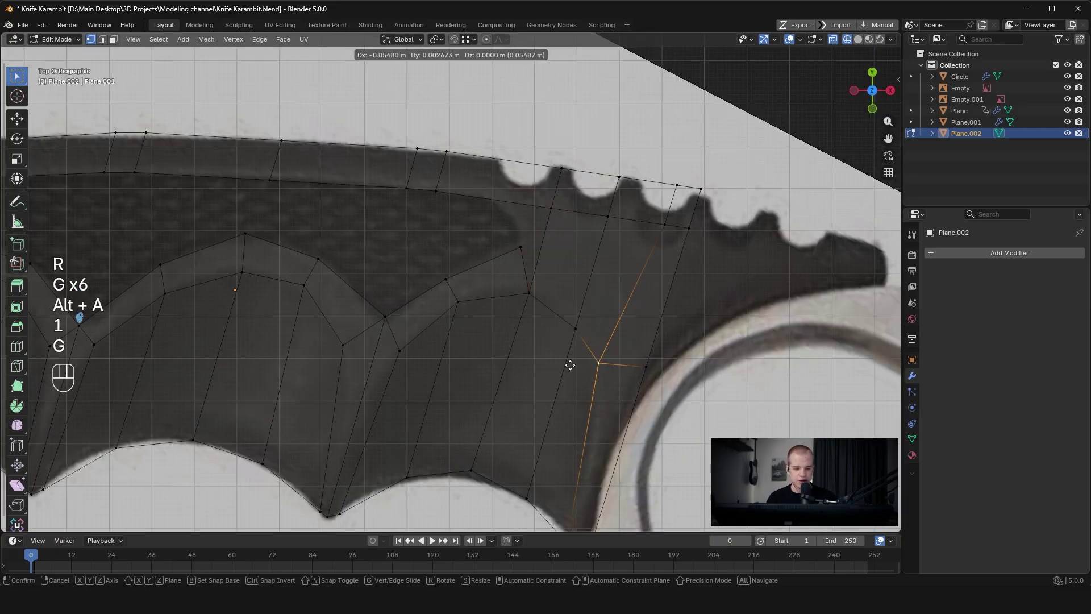
left_click(586, 382)
key("alt+a")
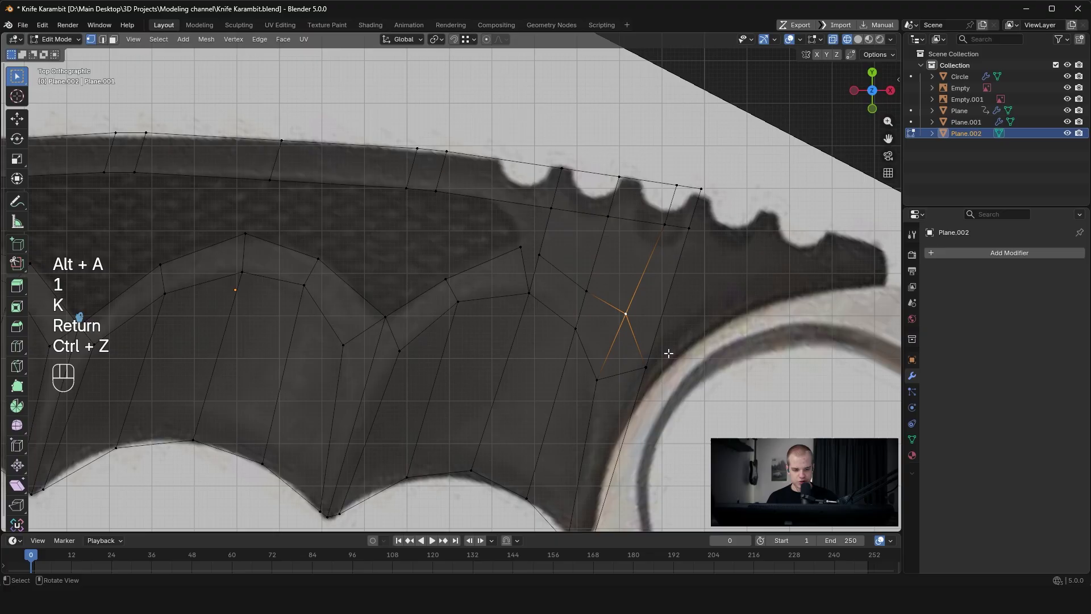
Merge the vertices on the ring-side boundary at their centre, and merge the neighbouring outer rim vertex into them at last.
key("a")
middle_click_drag(636, 375, 472, 390, "shift")
scroll(471, 391, "up", 3)
key("alt+a")
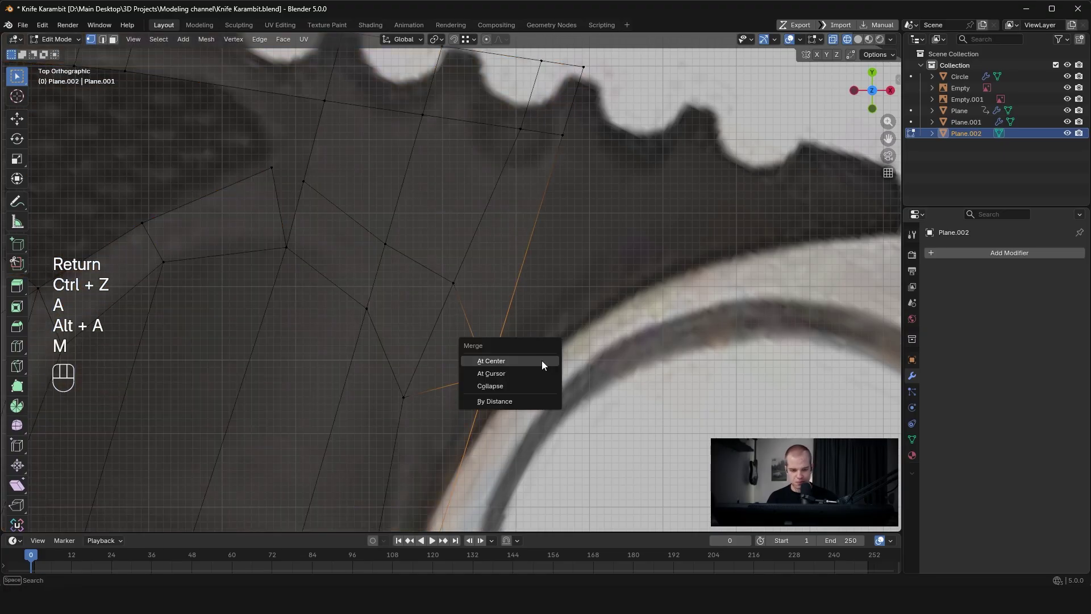
left_click(541, 360)
key("m")
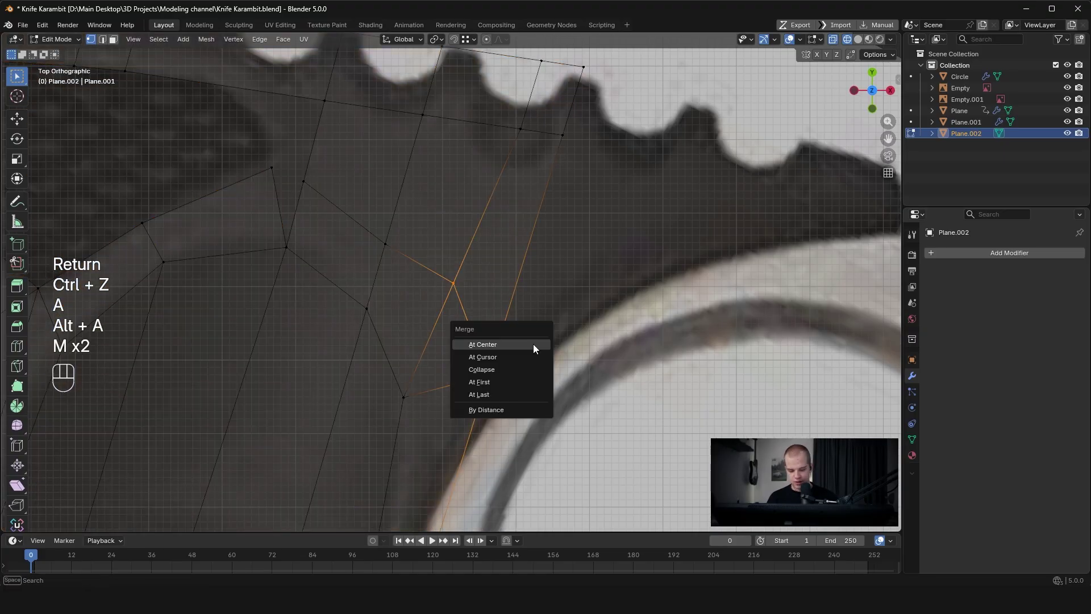
left_click(493, 393)
Move the outer rim vertex on the ring side of the ring-side groove to match the rim's width.
key("alt+a")
key("1")
left_click(470, 373)
scroll(470, 373, "down", 4)
key("g")
key("g")
key("g")
left_click(548, 210)
scroll(531, 287, "up", 2)
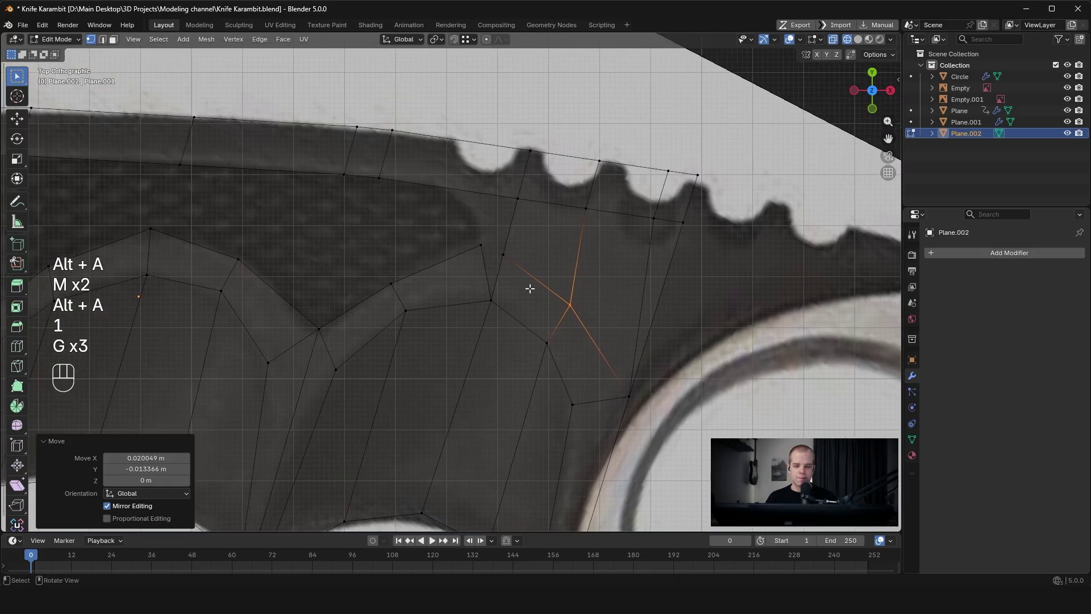
Merge the two outer rim vertices above the ring-side groove's peak at their centre and adjust the merged vertex's position.
left_click(503, 257)
key("m")
key("1")
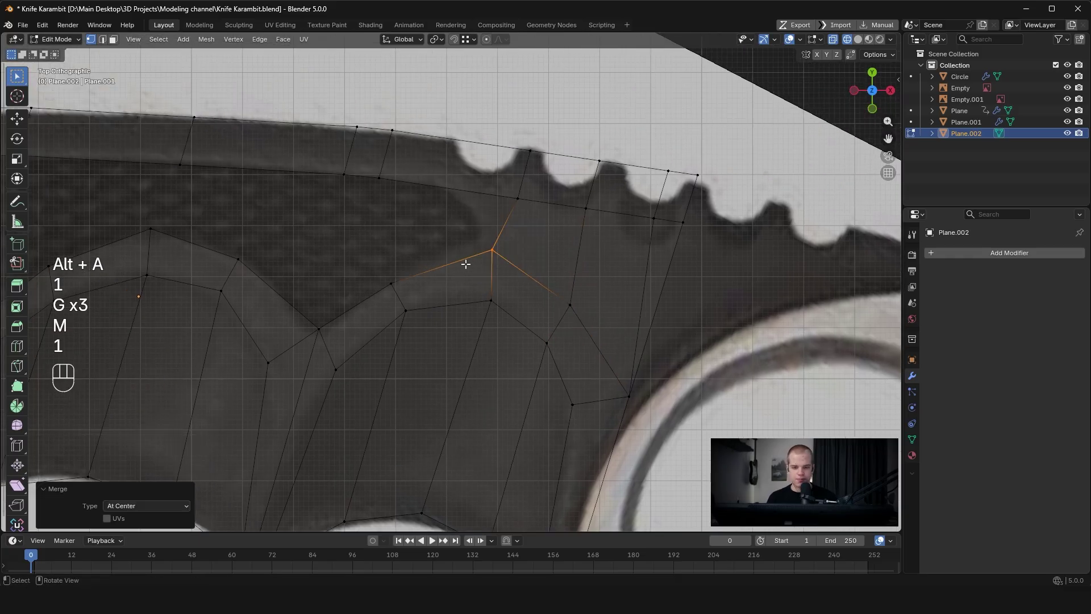
key("g")
left_click(474, 267)
key("a")
key("alt+a")
scroll(486, 283, "down", 3)
key("a")
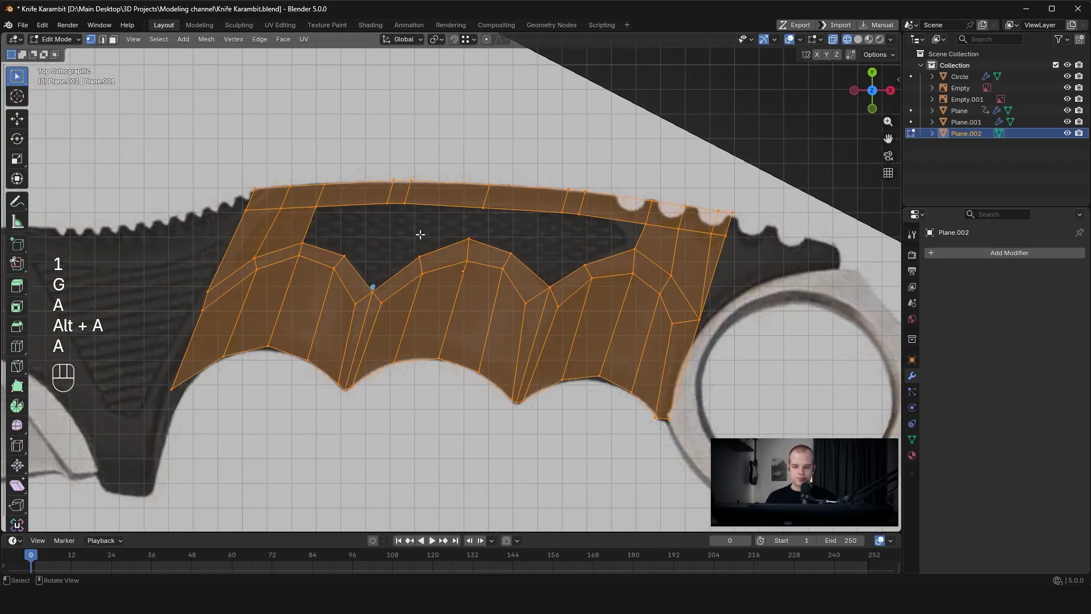
Try a single centred loop cut running lengthwise through all the finger grooves.
key("alt+a")
key("ctrl+r")
left_click(546, 346)
scroll(568, 355, "up", 2)
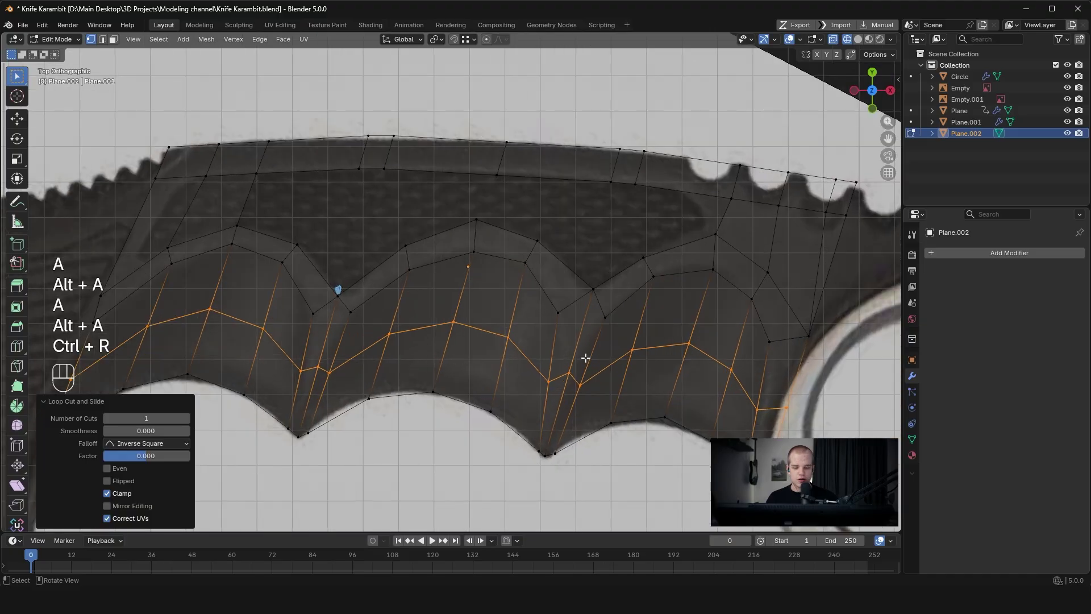
scroll(571, 365, "down", 1)
key("ctrl+z")
Add two evenly spaced loop cuts running lengthwise through all the finger grooves.
key("ctrl+r")
left_click(555, 358)
key("alt+a")
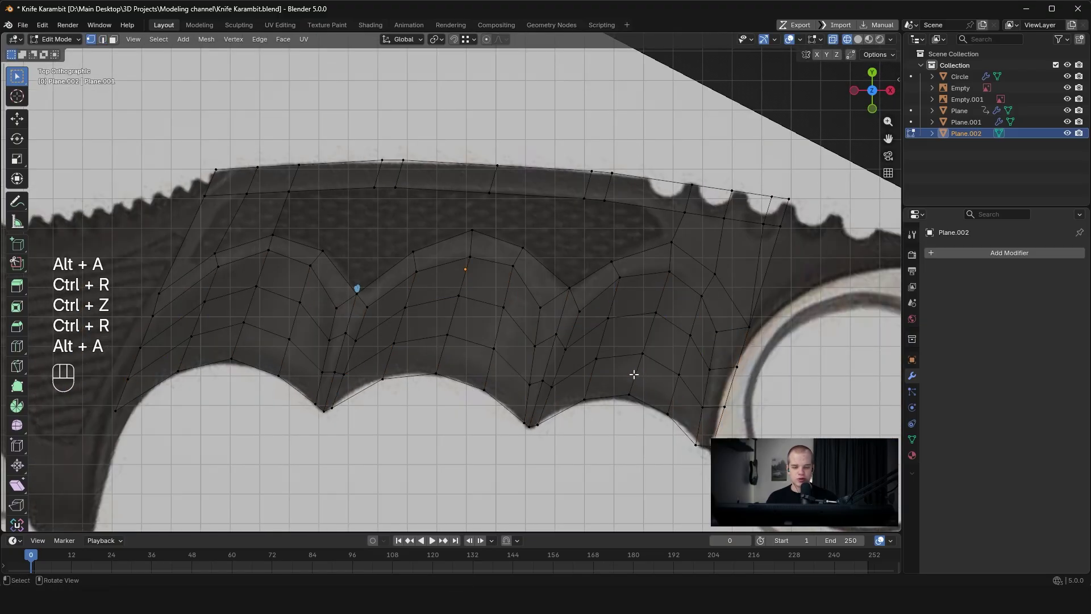
Reposition the middle lower vertex and the three upper vertices along the crease between the middle and ring-side finger grooves.
key("1")
scroll(543, 327, "up", 3)
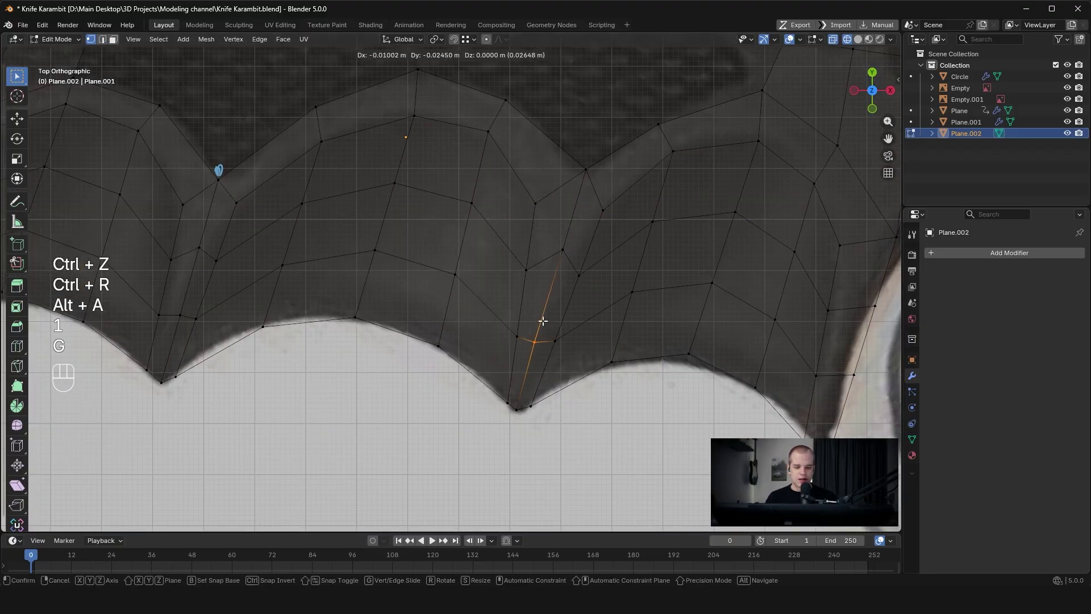
left_click(542, 321)
left_click_drag(541, 317, 569, 246)
key("g")
left_click(560, 265)
left_click_drag(504, 291, 535, 247)
key("g")
left_click(543, 233)
left_click_drag(569, 292, 592, 250)
key("g")
left_click(584, 252)
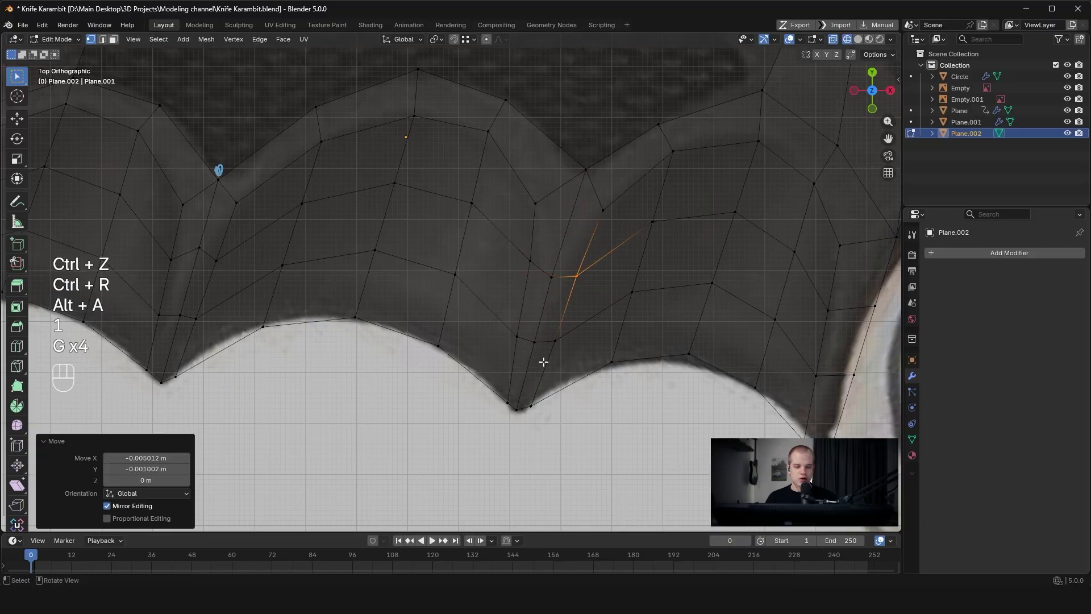
Move the two outer vertices in the lower row of the ring-side crease in line with their middle vertex.
left_click_drag(543, 361, 570, 322)
key("g")
left_click(562, 320)
left_click_drag(504, 349, 530, 324)
key("g")
left_click(531, 324)
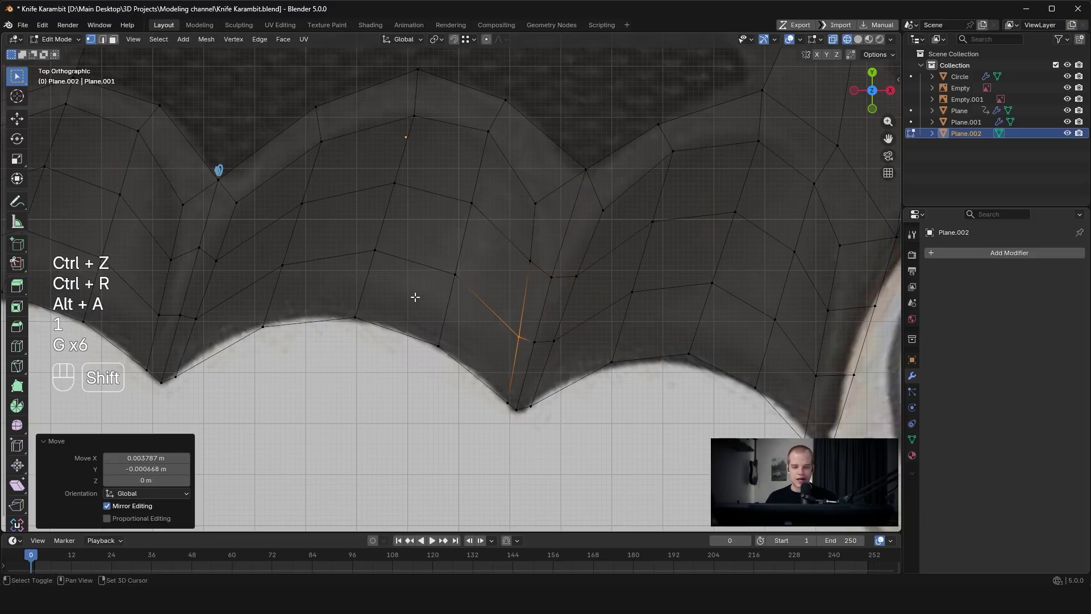
Reposition the lower and upper vertices on the ring-facing side of the crease between the blade-side and middle grooves.
middle_click_drag(415, 296, 571, 336, "shift")
key("a")
key("alt+a")
key("1")
middle_click_drag(363, 330, 480, 333, "shift")
key("g")
left_click(479, 348)
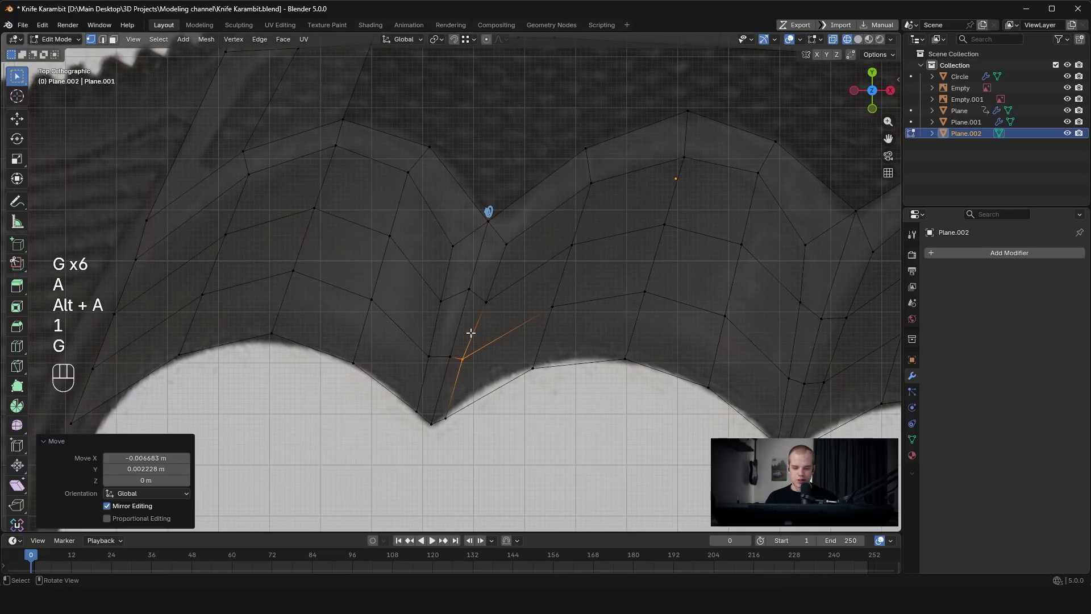
left_click_drag(471, 334, 505, 283)
key("g")
left_click(502, 278)
key("g")
Adjust the remaining vertices of the blade-side crease so its upper and lower rows run evenly across.
left_click_drag(409, 372, 482, 270)
left_click(456, 330)
key("g")
left_click(468, 265)
key("g")
left_click(474, 289)
scroll(605, 343, "down", 6)
key("a")
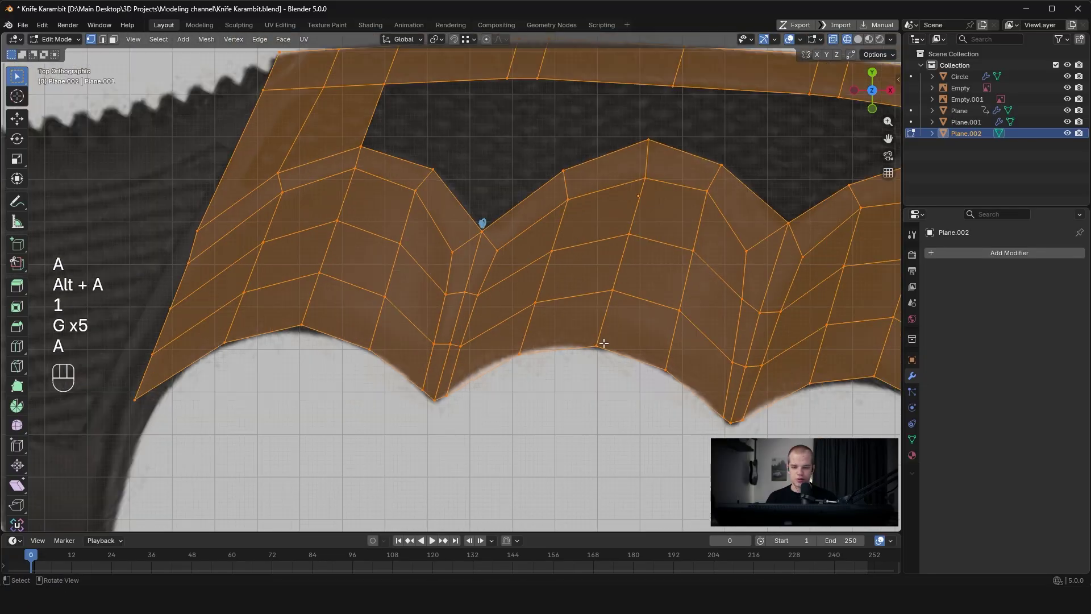
Show the handle mesh in solid shading and add a Subdivision Surface modifier to it.
key("alt+a")
mouse_move(604, 343)
middle_mouse_down()
mouse_move(597, 319)
mouse_move(575, 324)
middle_mouse_up()
key("a")
key("z")
middle_click_drag(676, 313, 859, 280)
key("alt+a")
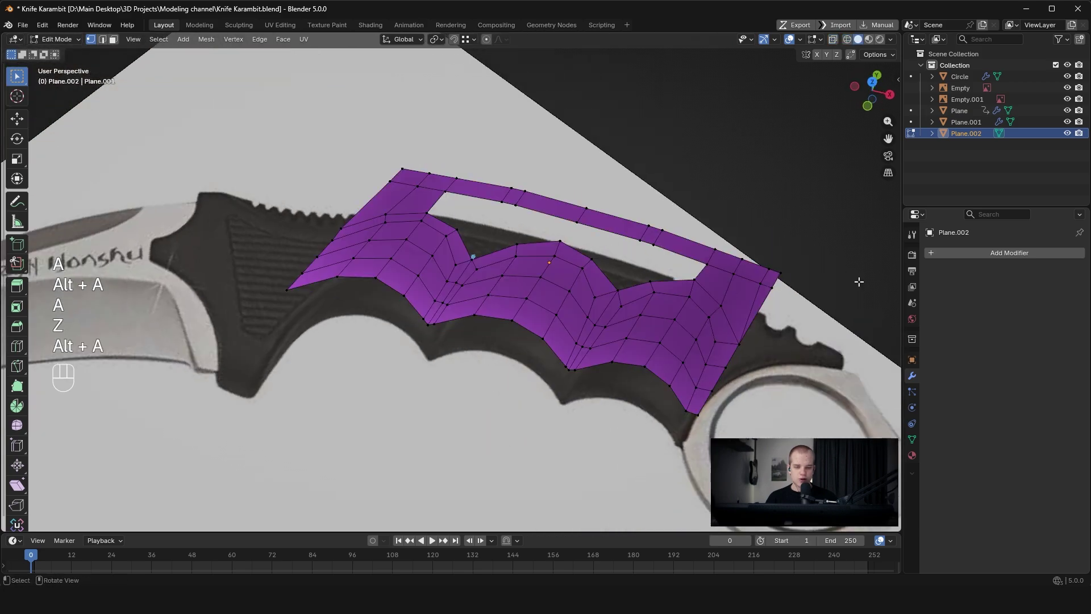
left_click(988, 255)
type("su")
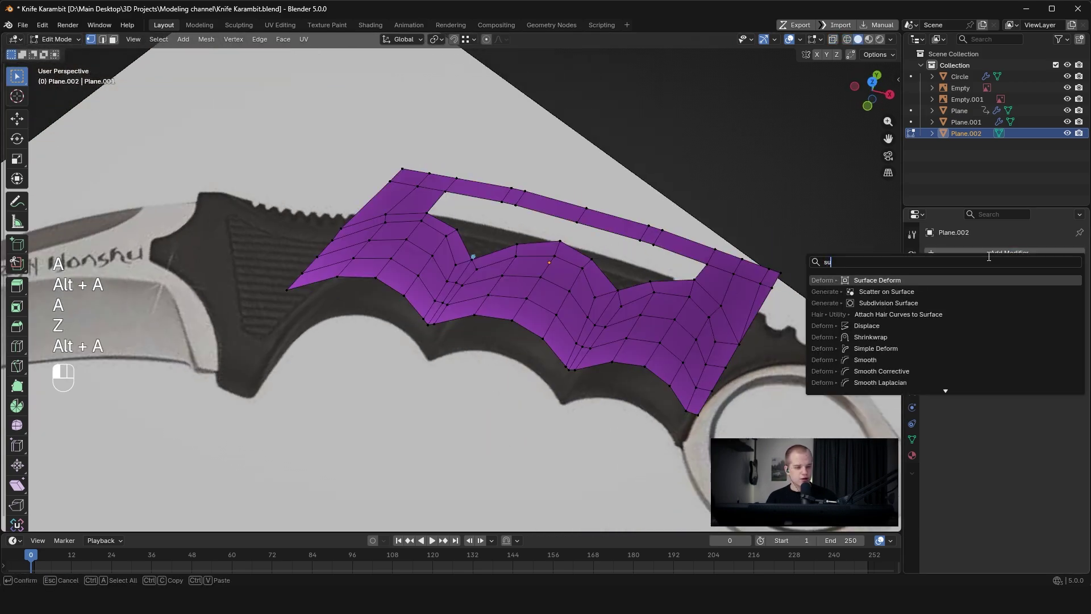
key("Down")
key("Return")
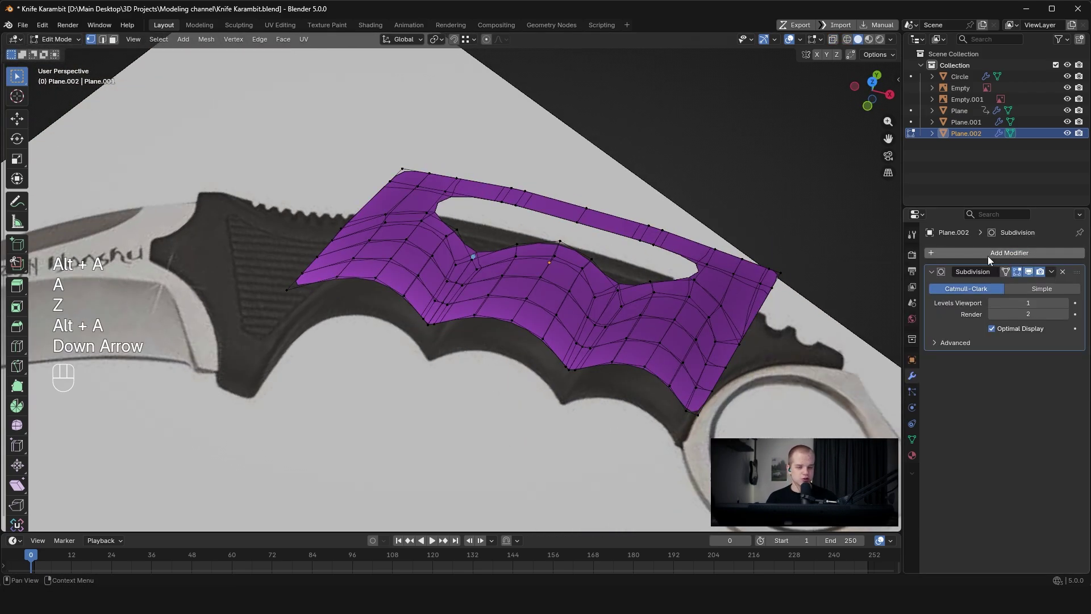
Set the Subdivision viewport level to 2 and check the smoothed handle against the reference in wireframe from the top.
key("Tab")
middle_click_drag(866, 295, 681, 268)
key("alt+a")
key("grave")
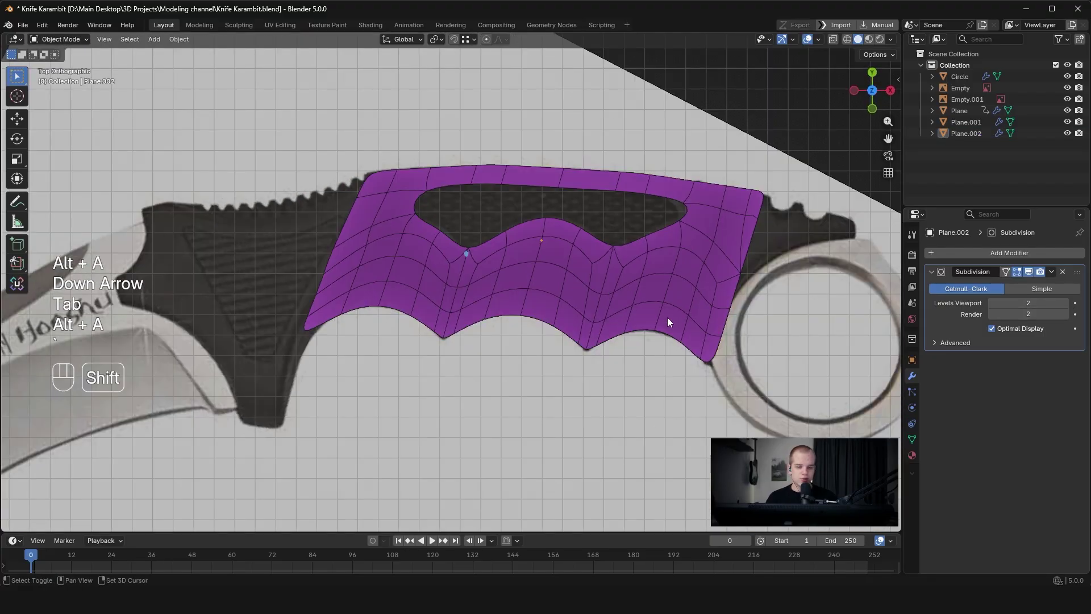
middle_click_drag(667, 317, 586, 335, "shift")
scroll(576, 315, "up", 4)
left_click(575, 314)
key("z")
key("Tab")
key("alt+a")
key("Tab")
scroll(512, 298, "up", 3)
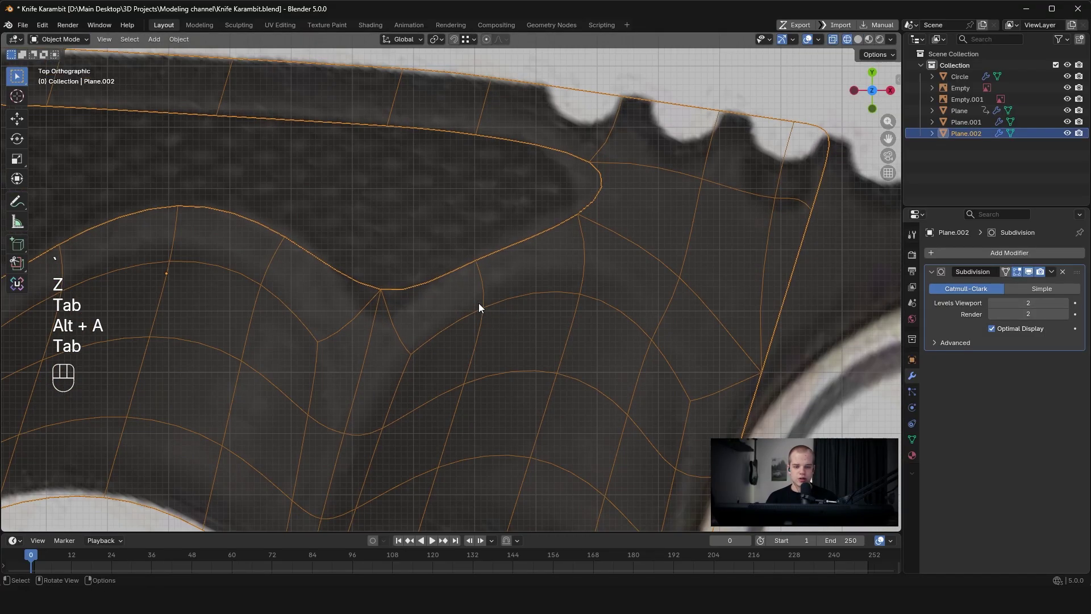
Try to lower the rim vertex at the ring-side crease to follow the reference curve.
key("Tab")
key("1")
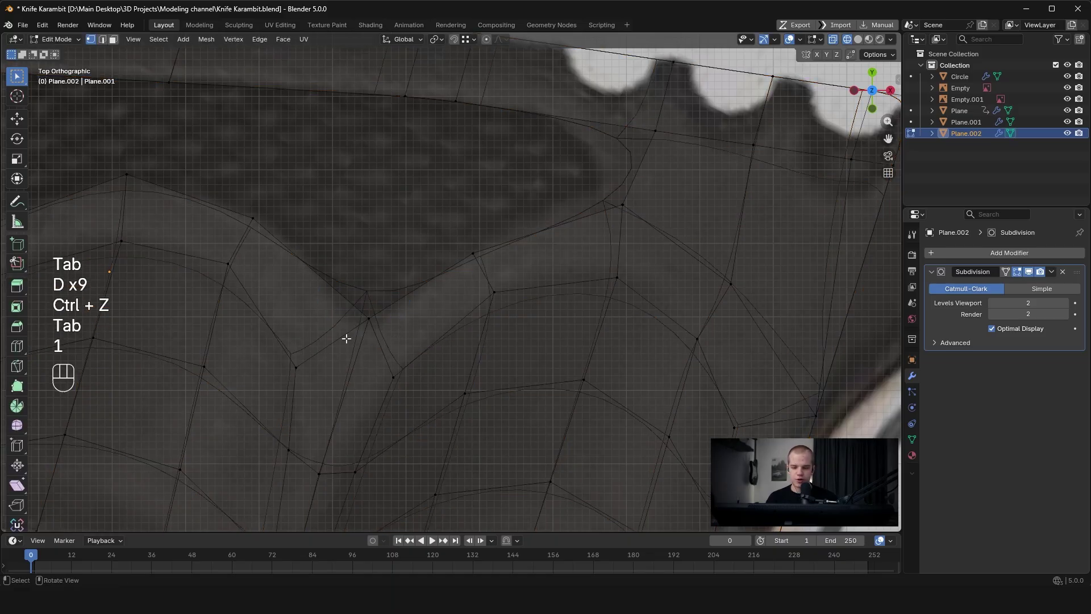
left_click(379, 310)
key("g")
left_click(384, 353)
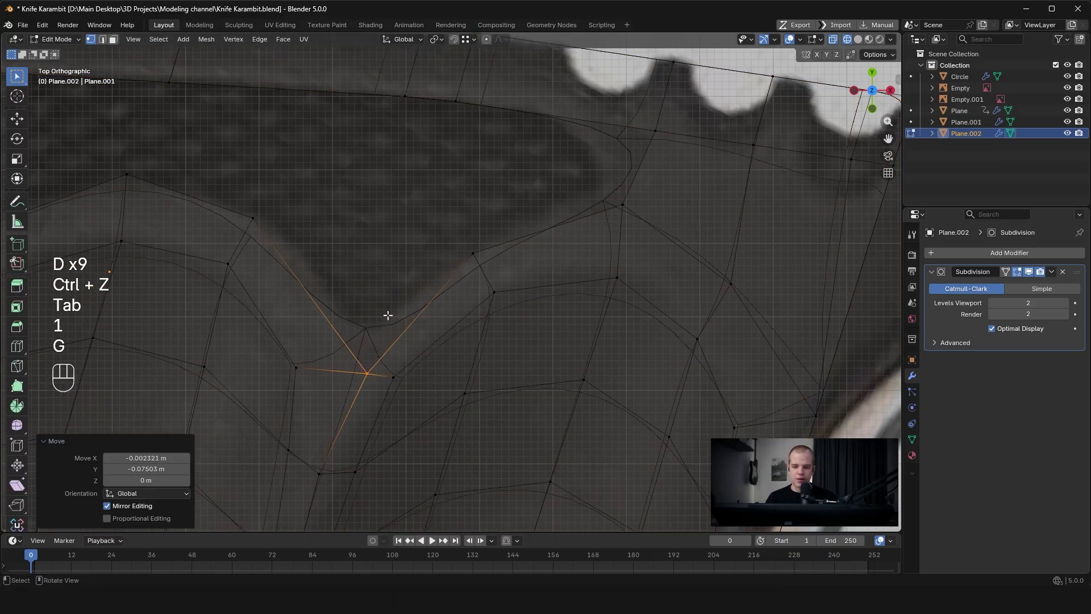
key("ctrl+z")
Return the handle to solid shading and set the knife reference image's opacity to 0.25.
key("z")
scroll(502, 287, "down", 5)
key("a")
key("alt+a")
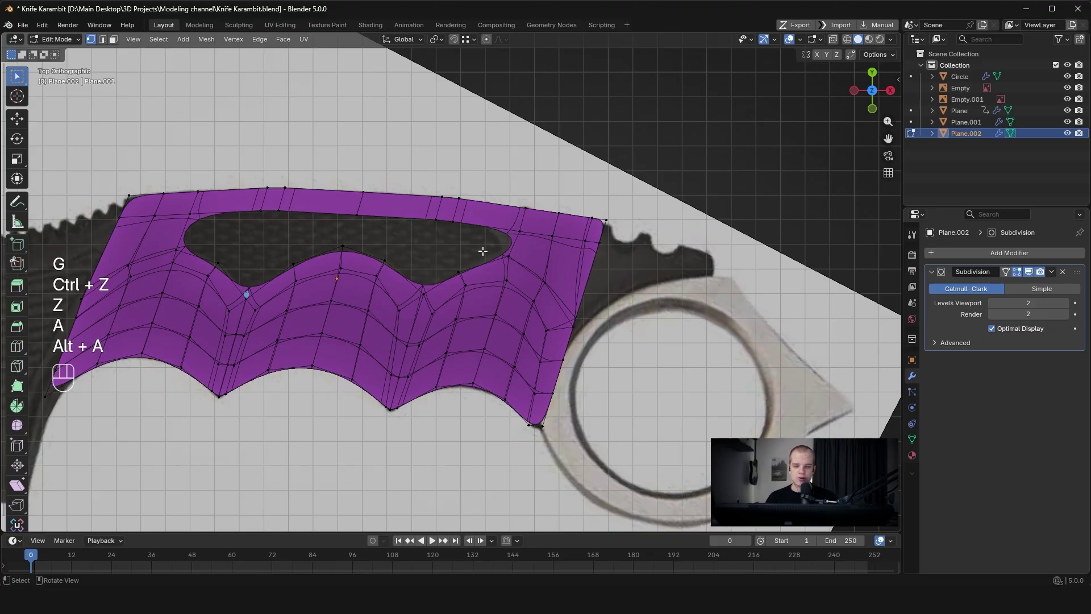
scroll(483, 251, "down", 3)
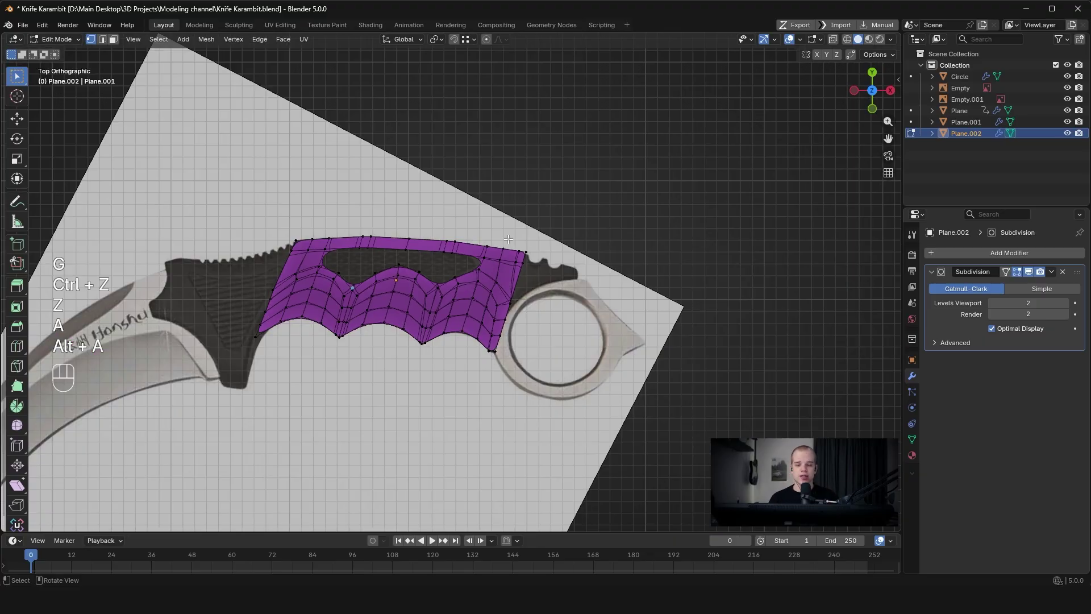
scroll(694, 298, "up", 2)
key("ctrl+Tab")
left_click(694, 299)
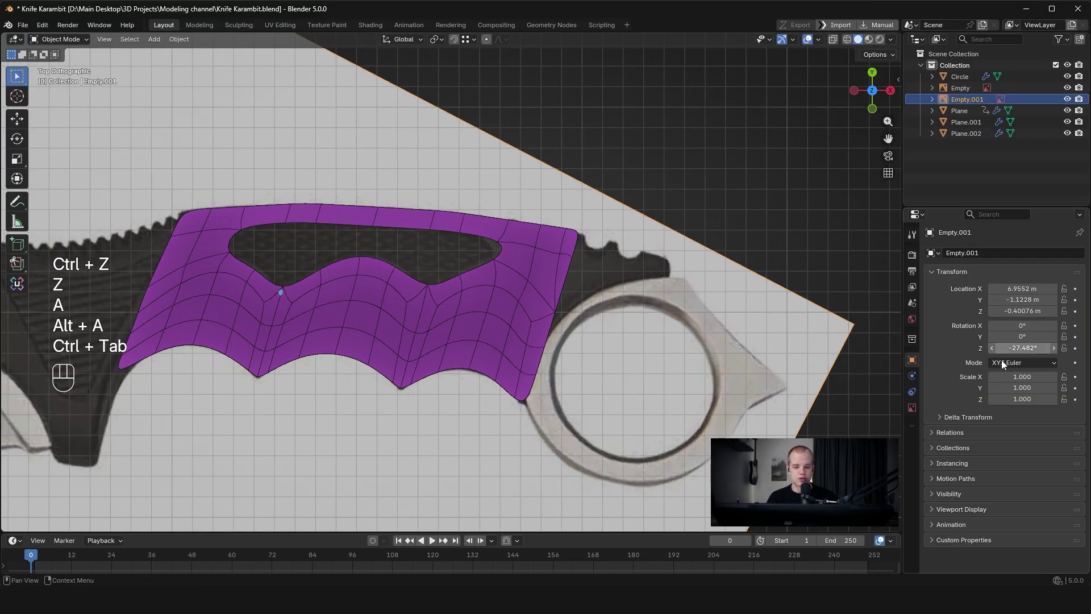
left_click(912, 405)
left_click(1026, 386)
type(".25")
key("Return")
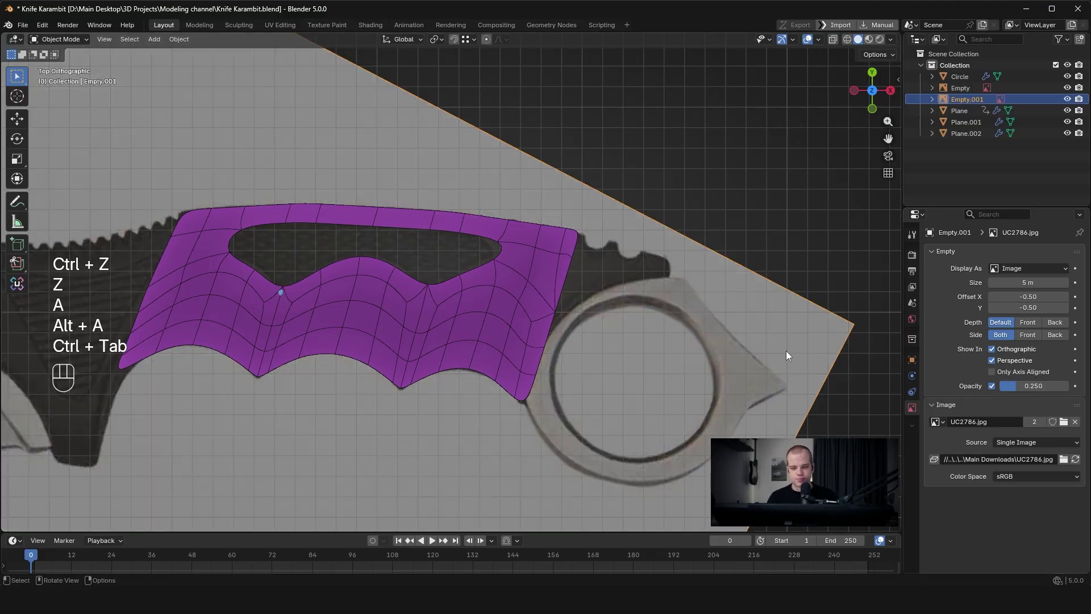
Reopen the handle mesh for editing with nothing selected.
key("alt+a")
left_click(510, 300)
scroll(509, 265, "up", 4)
key("Tab")
middle_click_drag(378, 265, 437, 255, "shift")
key("alt+a")
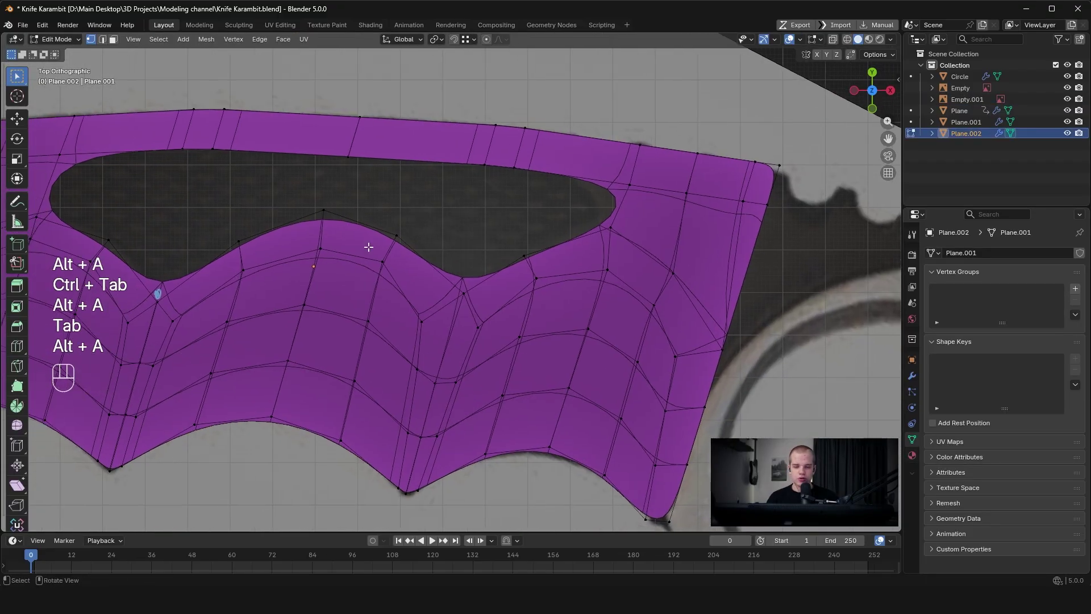
key("a")
key("alt+a")
Try a centred loop cut and one slid close to the ring-side crease to tighten the rim there.
key("ctrl+r")
left_click(454, 303)
right_click(458, 303)
key("ctrl+z")
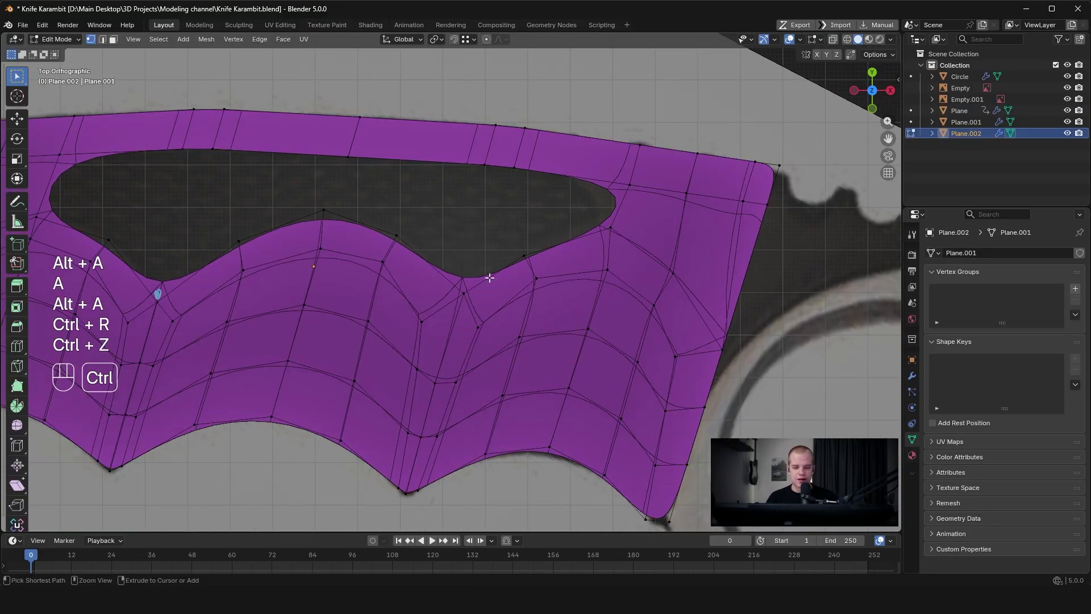
key("ctrl+r")
left_click(487, 275)
left_click(463, 288)
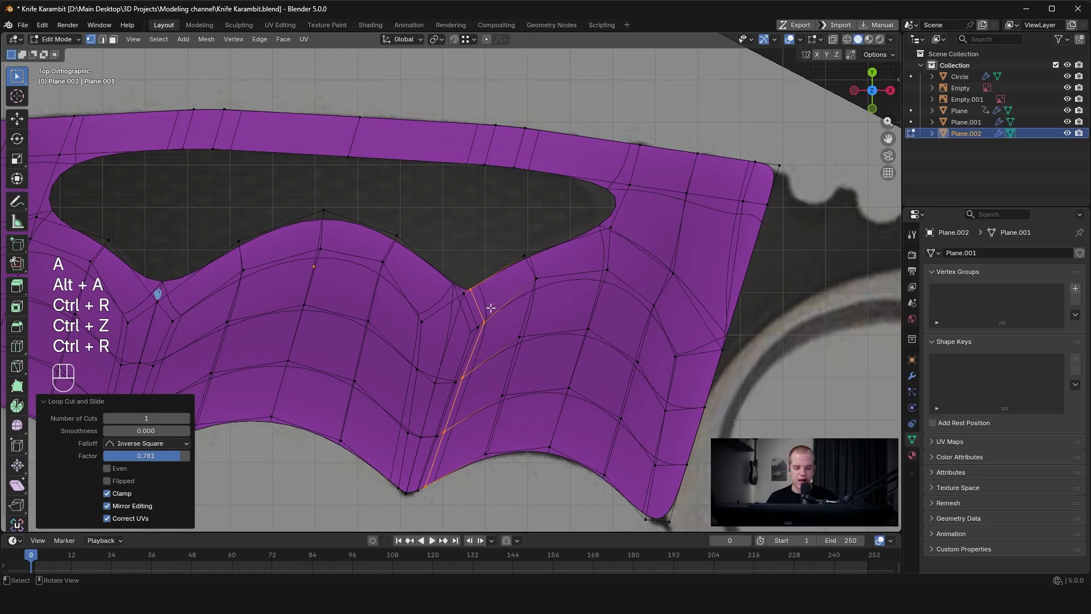
key("ctrl+z")
key("a")
scroll(488, 310, "down", 5)
key("alt+a")
scroll(455, 287, "up", 5)
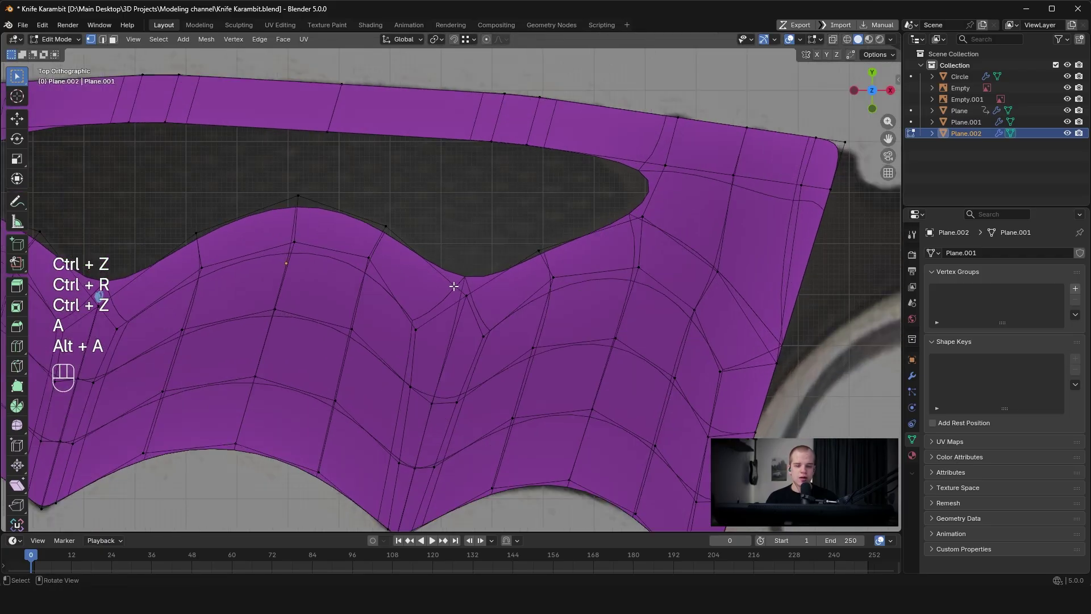
scroll(551, 228, "down", 3)
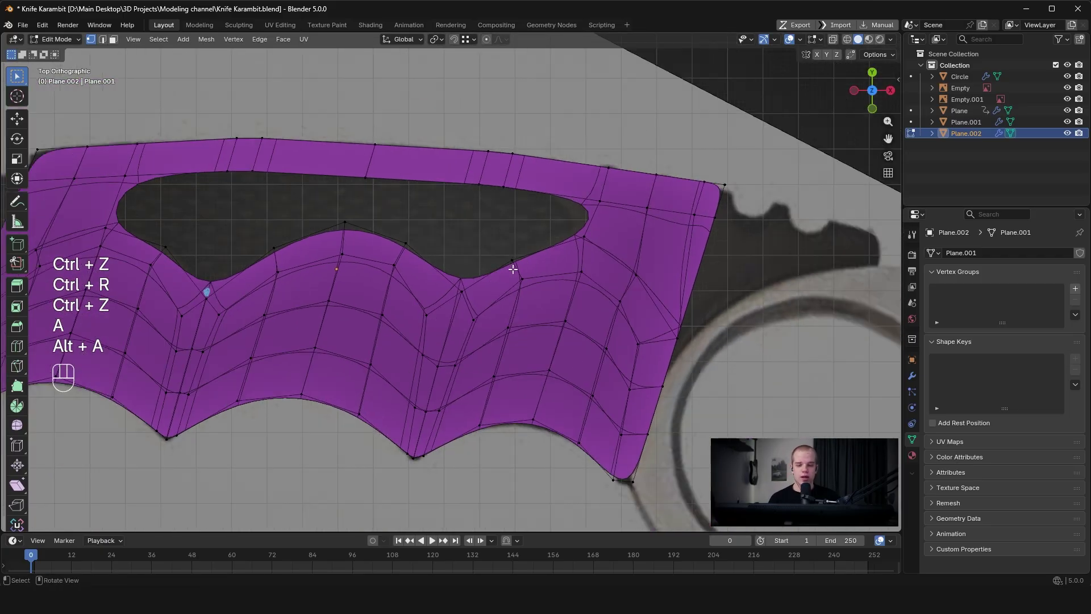
Select the four central faces near the lower edge in both the middle and blade-side finger grooves.
key("a")
key("alt+a")
key("1")
middle_click_drag(477, 291, 406, 355)
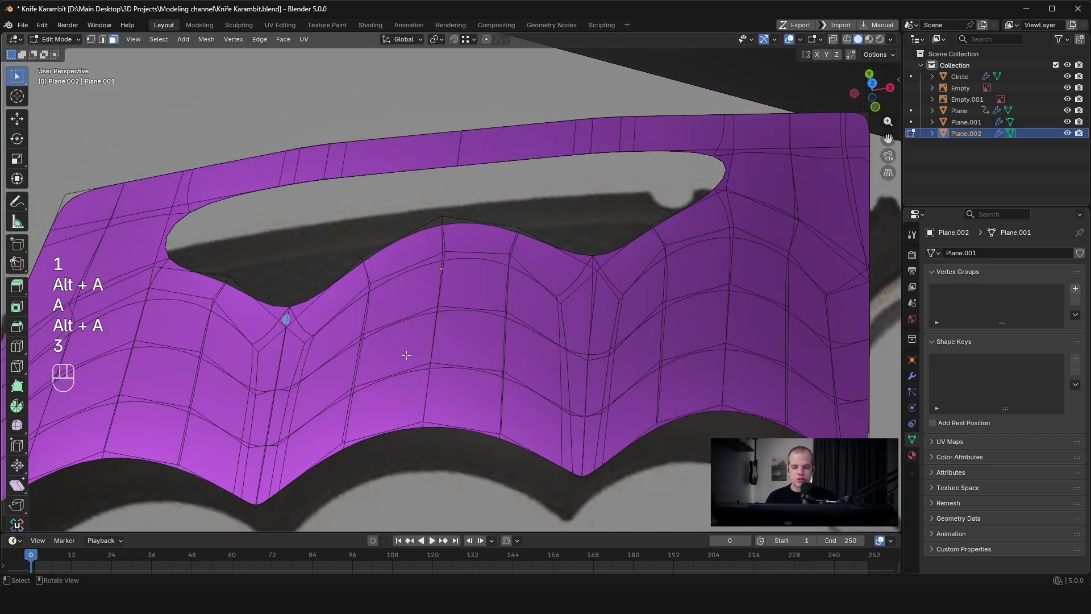
left_click(463, 341, "shift")
left_click(463, 401, "shift")
left_click(398, 402, "shift")
middle_click_drag(240, 400, 446, 385, "shift")
left_click(375, 365, "shift")
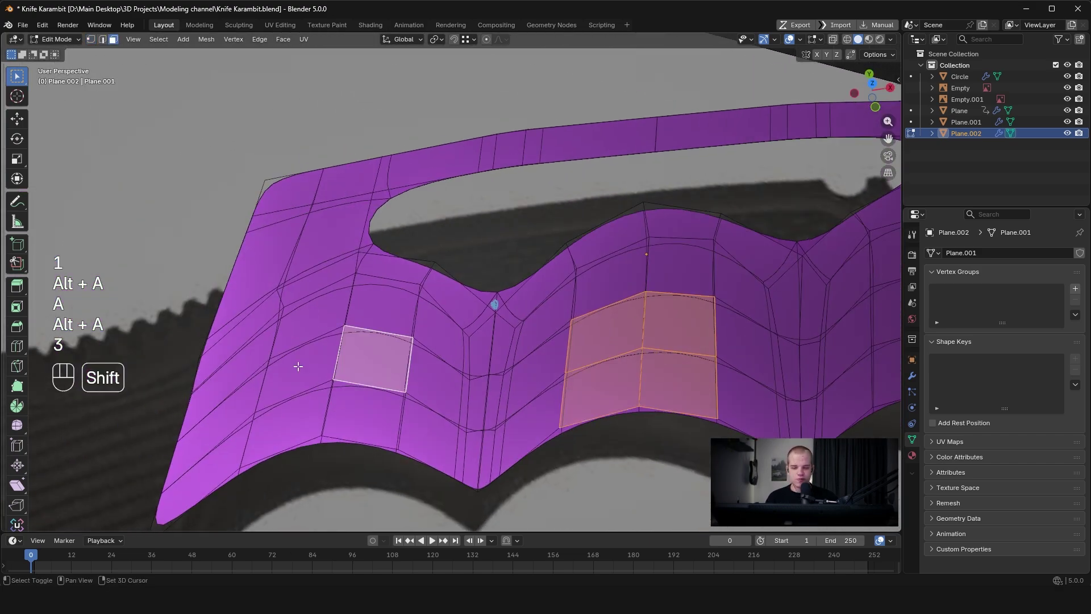
left_click(299, 368, "shift")
left_click(296, 408, "shift")
left_click(351, 412, "shift")
Add the ring-side groove's four central faces to the selection and move all selected groove faces along the Z axis.
middle_click_drag(647, 381, 376, 379, "shift")
left_click(625, 307, "shift")
left_click(690, 314, "shift")
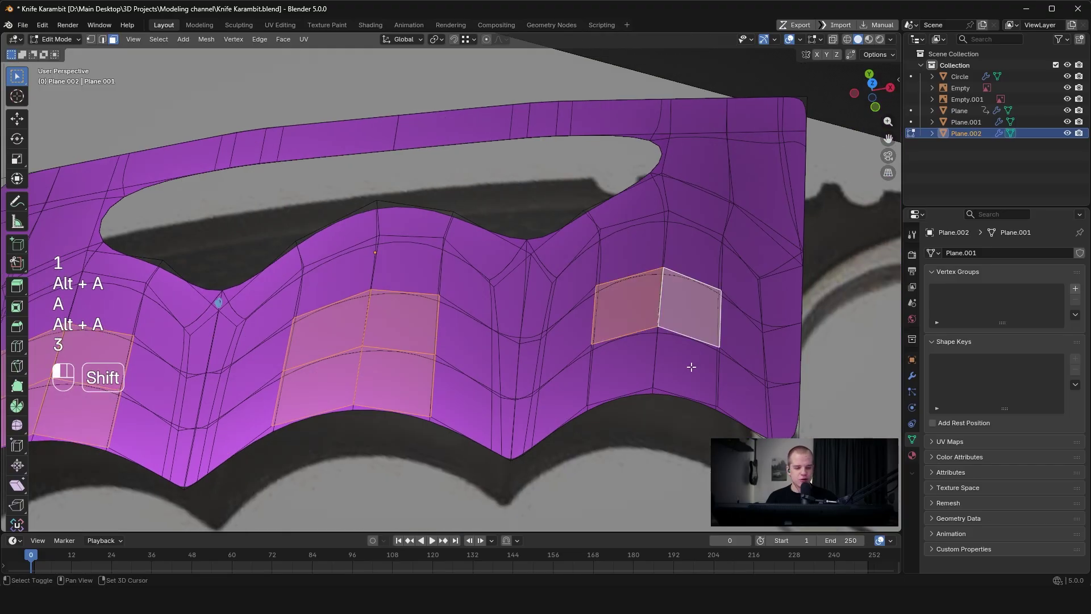
left_click(629, 371, "shift")
left_click(672, 362, "shift")
scroll(614, 356, "down", 2)
scroll(550, 265, "up", 2)
middle_click_drag(587, 349, 390, 258)
scroll(550, 265, "up", 2)
key("g")
key("z")
left_click(519, 295)
key("grave")
key("z")
key("z")
key("g")
key("z")
left_click(638, 237)
Leave mesh editing and apply smooth shading to the handle.
key("Tab")
scroll(462, 264, "down", 3)
middle_click_drag(461, 259, 438, 283)
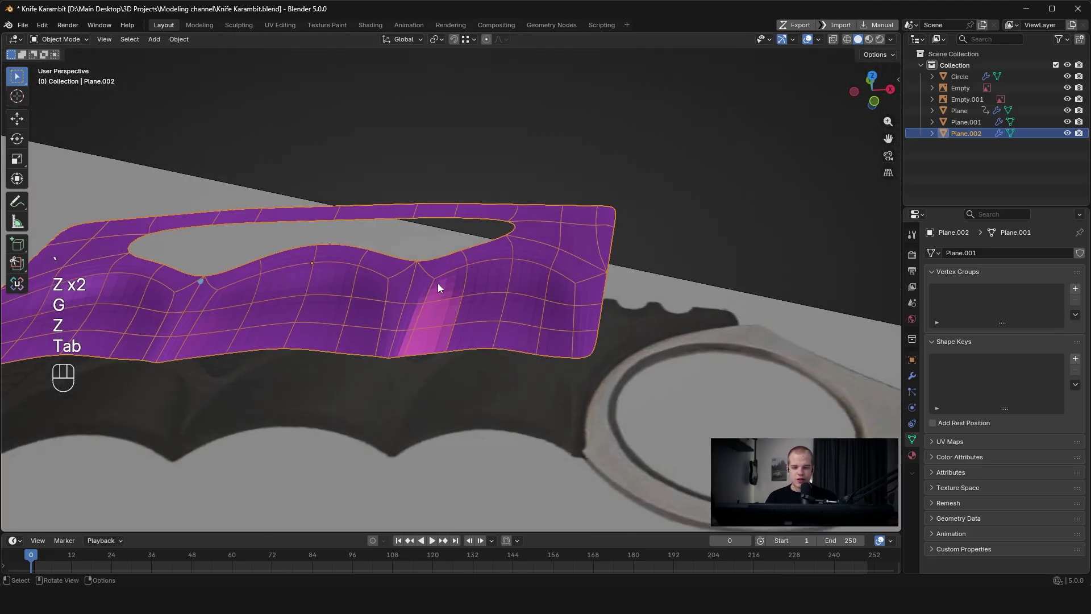
key("alt+a")
left_click(543, 308)
mouse_move(557, 286)
middle_mouse_down()
mouse_move(544, 308)
mouse_move(505, 288)
mouse_move(530, 264)
mouse_move(565, 276)
mouse_move(560, 287)
middle_mouse_up()
key("Tab")
key("Tab")
key("alt+a")
right_click(481, 290)
left_click(480, 289)
key("alt+a")
Examine the smooth-shaded handle from the top with the viewport overlays hidden, and restore the overlays.
left_click(809, 41)
key("grave")
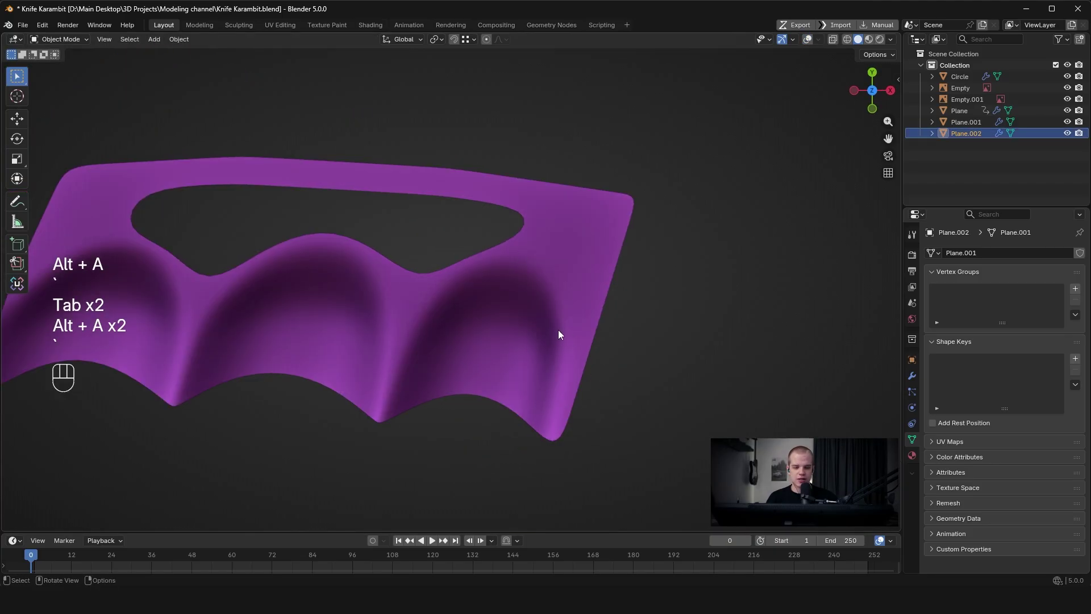
left_click(807, 42)
Mark the ring-side groove's upper wall and crease-side wall with annotation strokes, and remove all the annotations.
left_click_drag(508, 264, 505, 270)
mouse_move(415, 355)
left_mouse_down()
mouse_move(403, 354)
mouse_move(446, 353)
left_mouse_up()
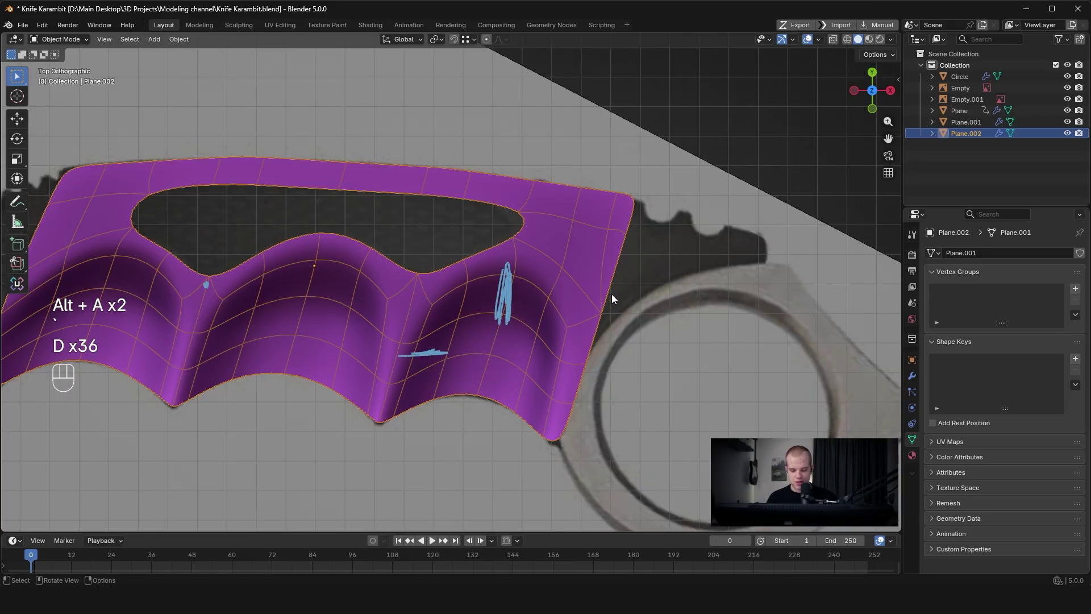
key("n")
left_click(879, 420)
key("n")
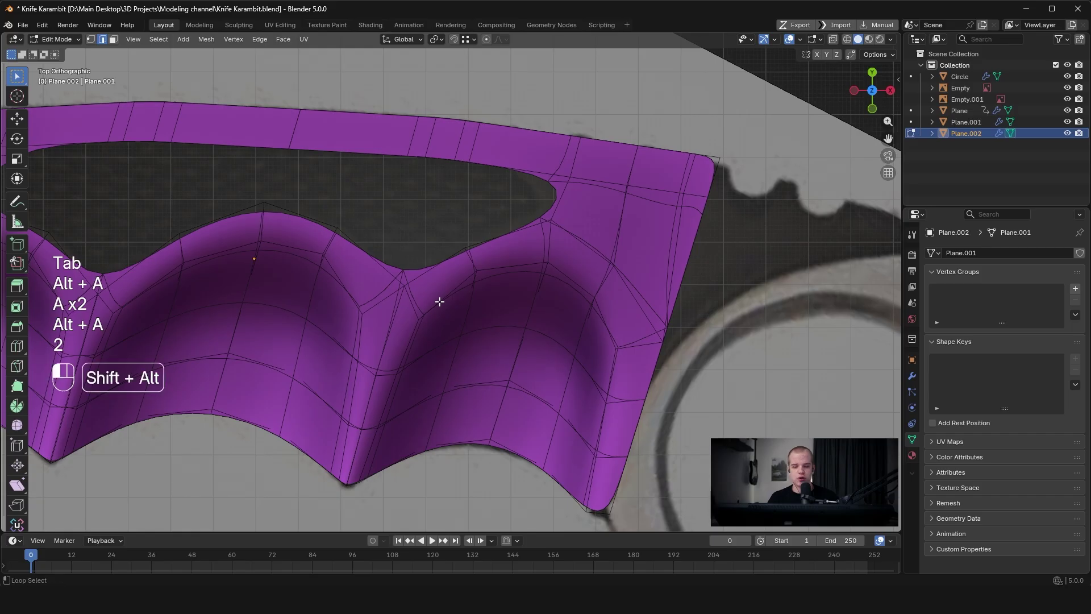
Select the edge loops bordering all three finger grooves to examine the groove outlines.
middle_click_drag(610, 361, 518, 332, "shift")
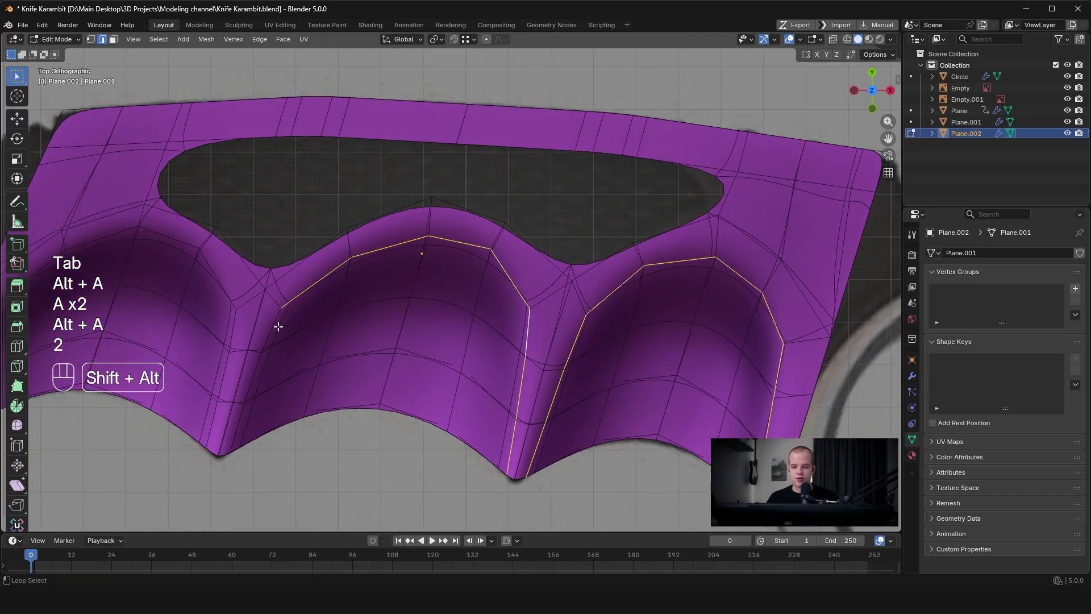
middle_click_drag(278, 327, 441, 329, "shift")
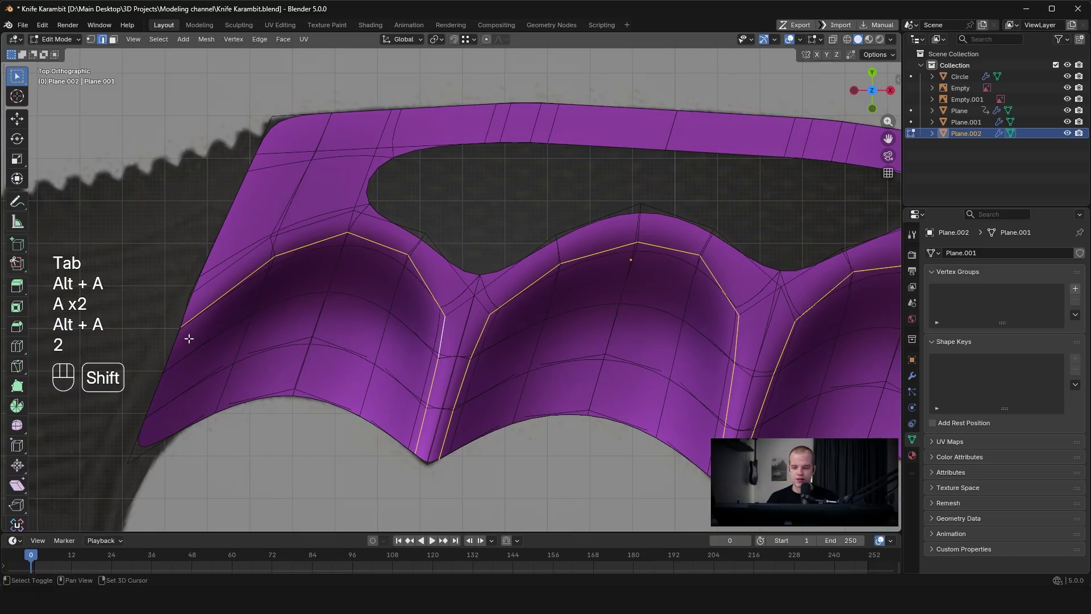
middle_click_drag(192, 339, 387, 327, "shift")
scroll(501, 324, "down", 3)
Move the blade-side edge vertex beside the groove's upper border inward toward the handle.
key("1")
scroll(512, 326, "up", 2)
key("a")
key("z")
middle_click_drag(250, 395, 296, 352, "shift")
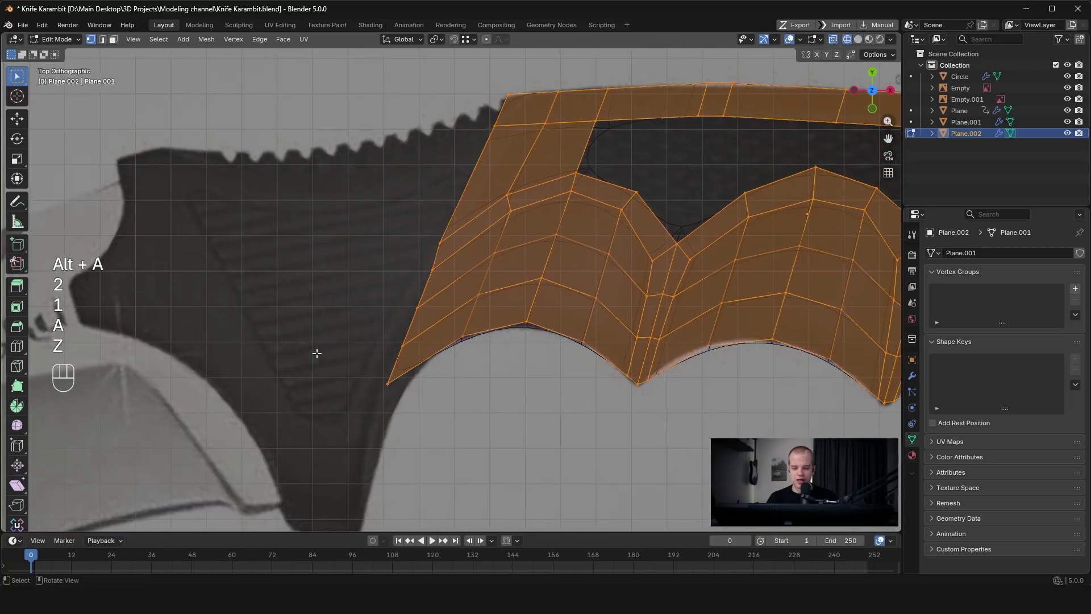
key("z")
key("alt+a")
key("1")
left_click(440, 244)
scroll(506, 212, "up", 2)
middle_click_drag(468, 216, 407, 312, "shift")
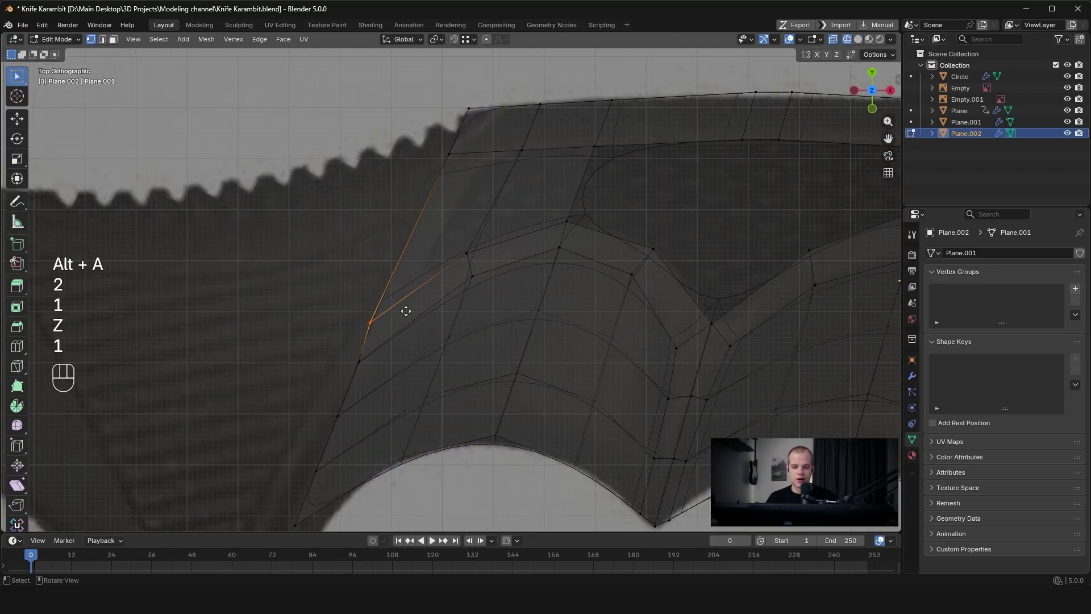
key("g")
left_click(426, 287)
Move the lowest corner vertex of the blade-side edge inward toward the groove.
key("z")
middle_click_drag(436, 359, 582, 275, "shift")
key("a")
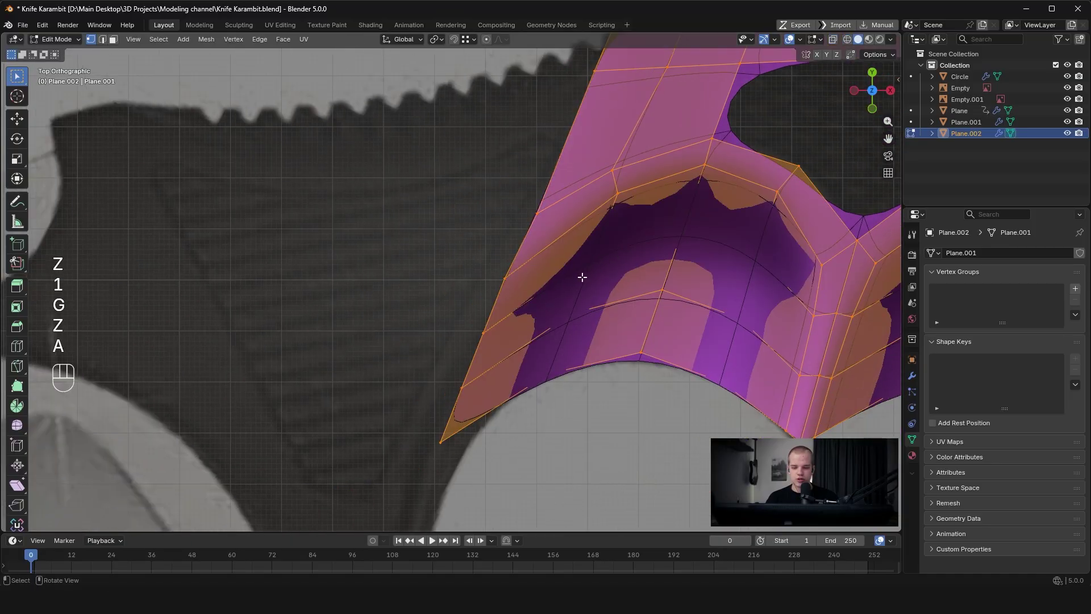
key("alt+a")
key("1")
key("z")
left_click_drag(397, 465, 491, 418, "shift")
middle_click_drag(487, 402, 461, 351, "shift")
key("g")
left_click(483, 354)
Reposition the remaining lower blade-side edge vertices inward so they form a straight slanted edge.
left_click_drag(402, 354, 503, 307)
key("g")
key("g")
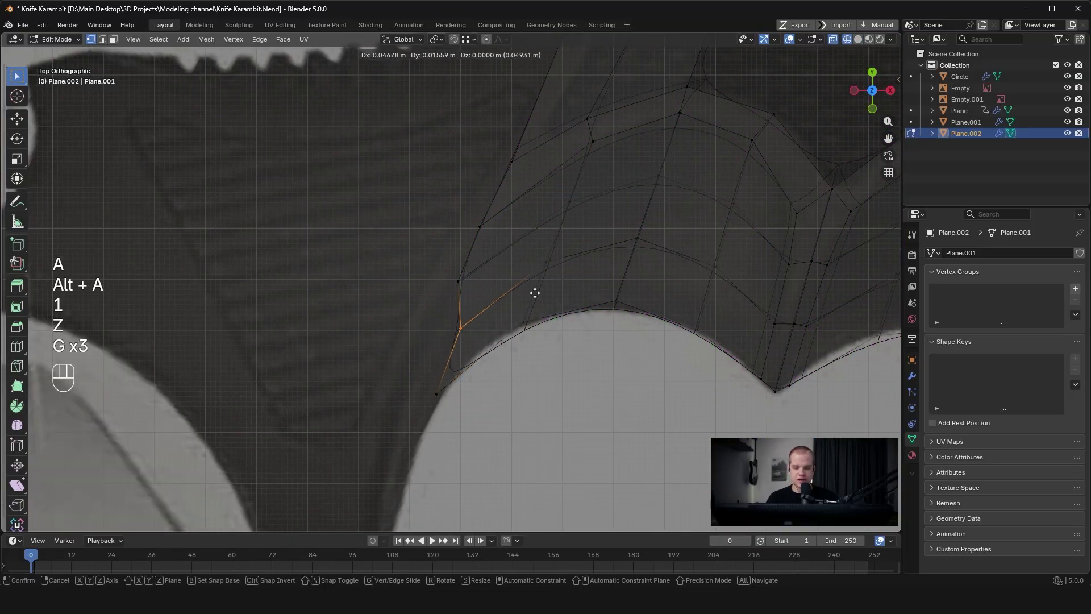
left_click(530, 293)
left_click_drag(438, 299, 521, 209)
key("g")
left_click(518, 249)
key("g")
left_click(531, 210)
key("a")
key("alt+a")
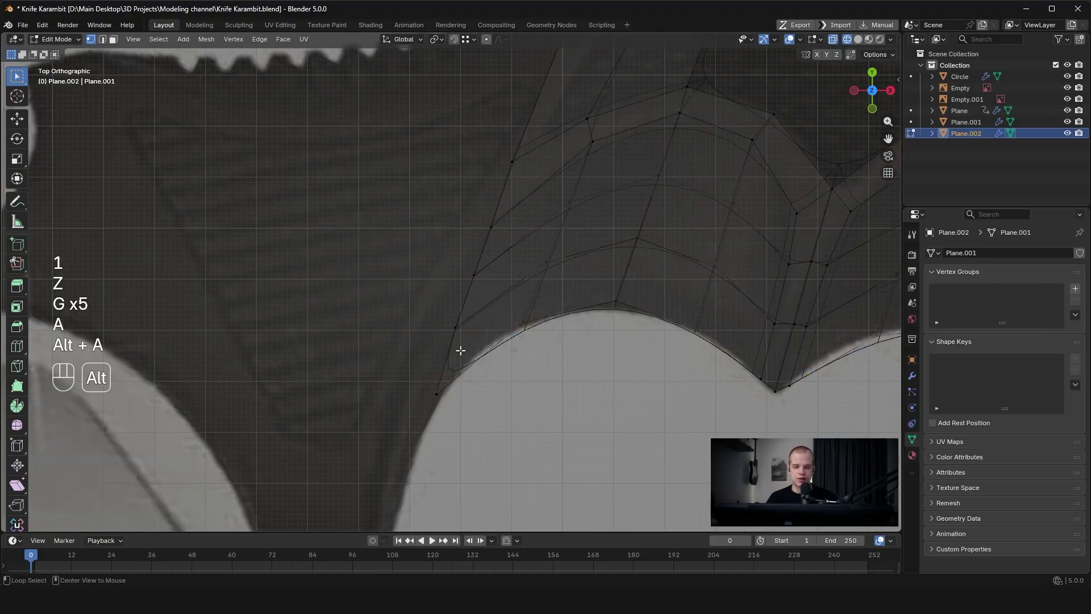
Extrude the lower blade-side edge outward toward the blade, rotating and positioning the new strip along the handle's end.
left_click_drag(407, 407, 512, 159)
key("1")
key("z")
middle_click_drag(639, 305, 590, 284)
key("grave")
key("z")
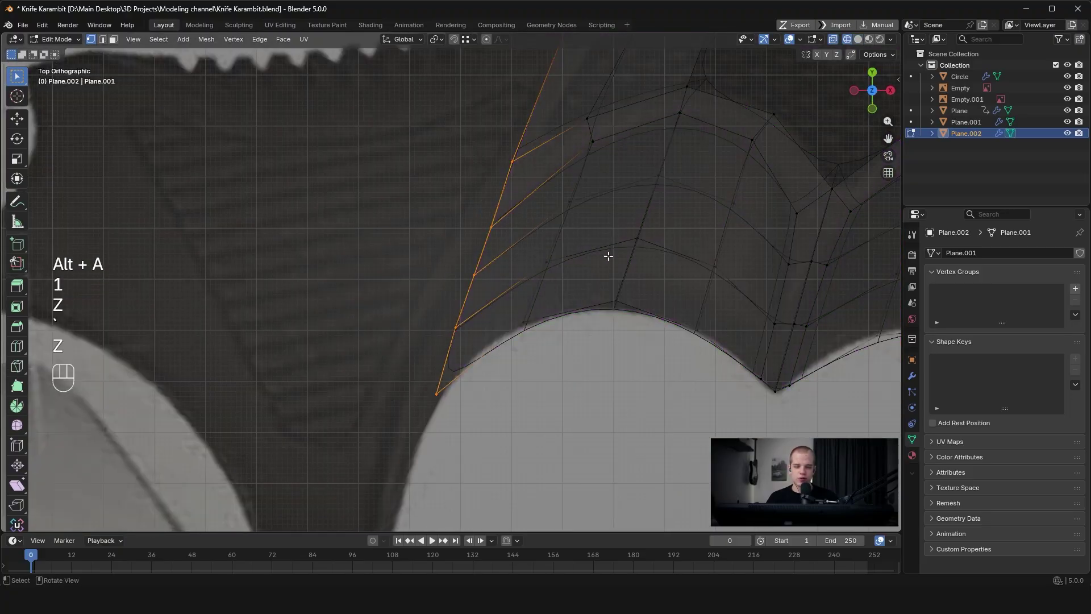
key("e")
left_click(583, 244)
key("r")
left_click(582, 271)
key("g")
left_click(552, 261)
Move the original edge's upper vertex beside the new strip inward, and nudge its inner neighbour on the same row.
middle_click_drag(552, 226, 445, 369, "shift")
scroll(445, 368, "up", 3)
key("1")
key("alt+a")
left_click_drag(537, 336, 537, 337)
key("g")
left_click(560, 336)
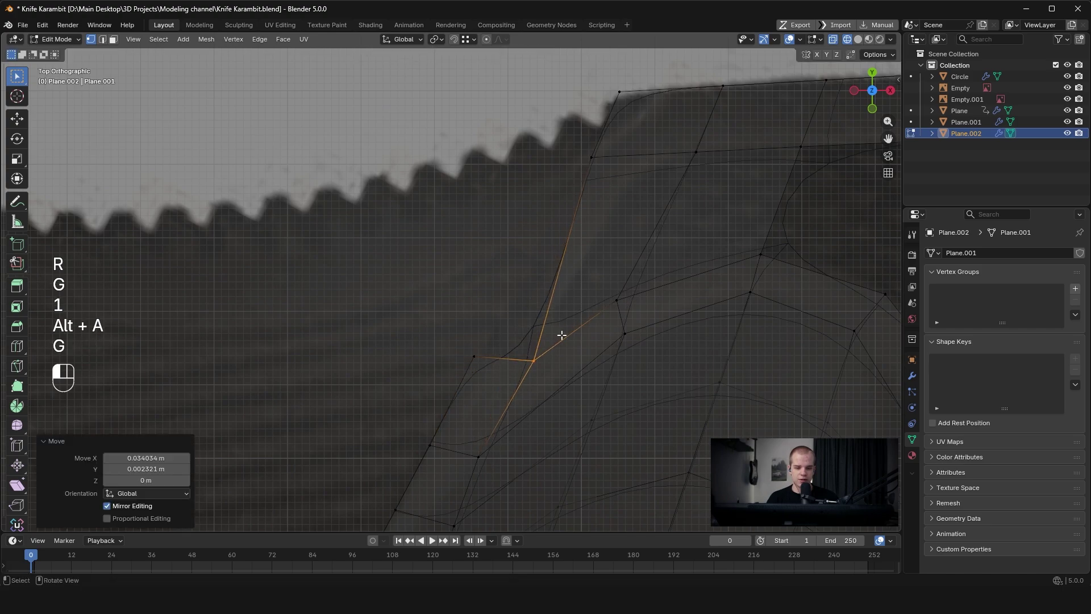
key("g")
left_click(597, 287)
key("z")
key("g")
left_click(591, 309)
key("z")
left_click(618, 300)
key("g")
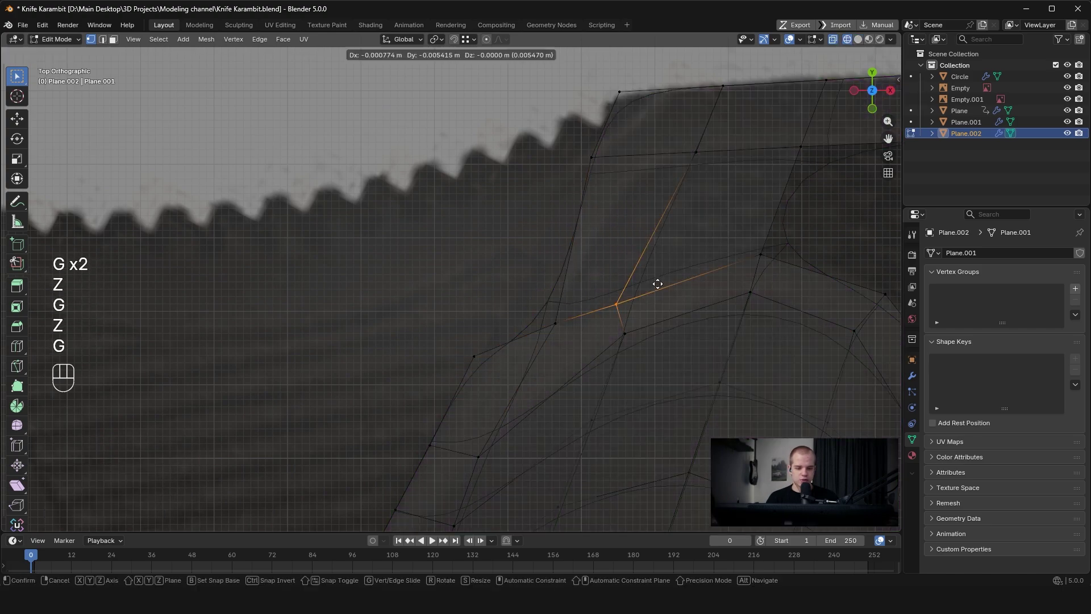
left_click(657, 285)
Extrude the new strip's upper corner vertex upward along the handle's slanted blade end.
left_click(474, 356)
key("e")
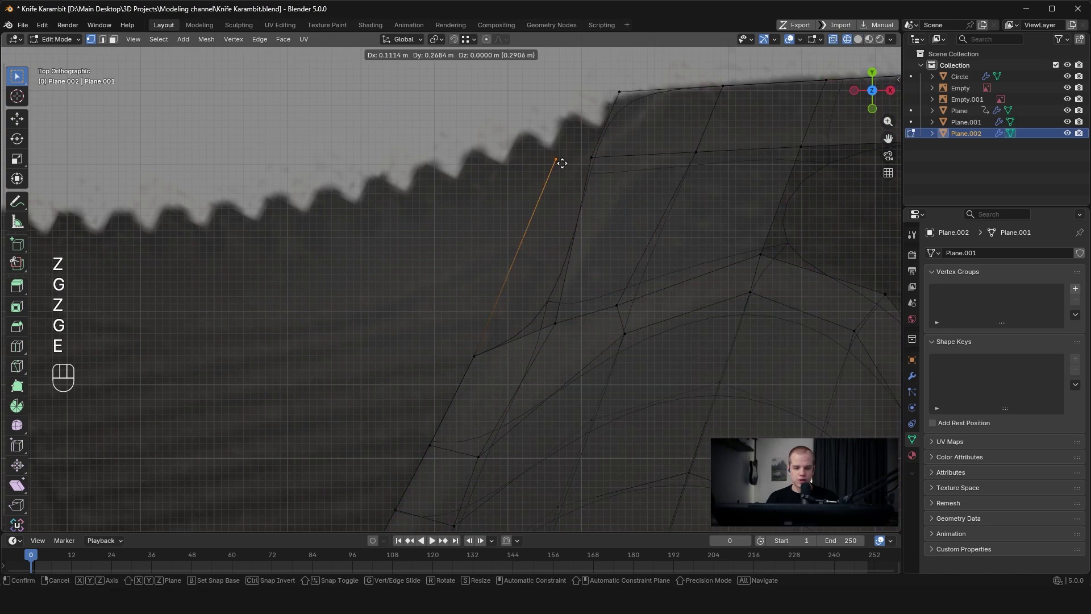
left_click(560, 158)
Shift the vertices of the handle's upper blade-side corner inward to make room for the strip.
left_click(592, 158)
key("g")
left_click(681, 148)
left_click(695, 150)
key("g")
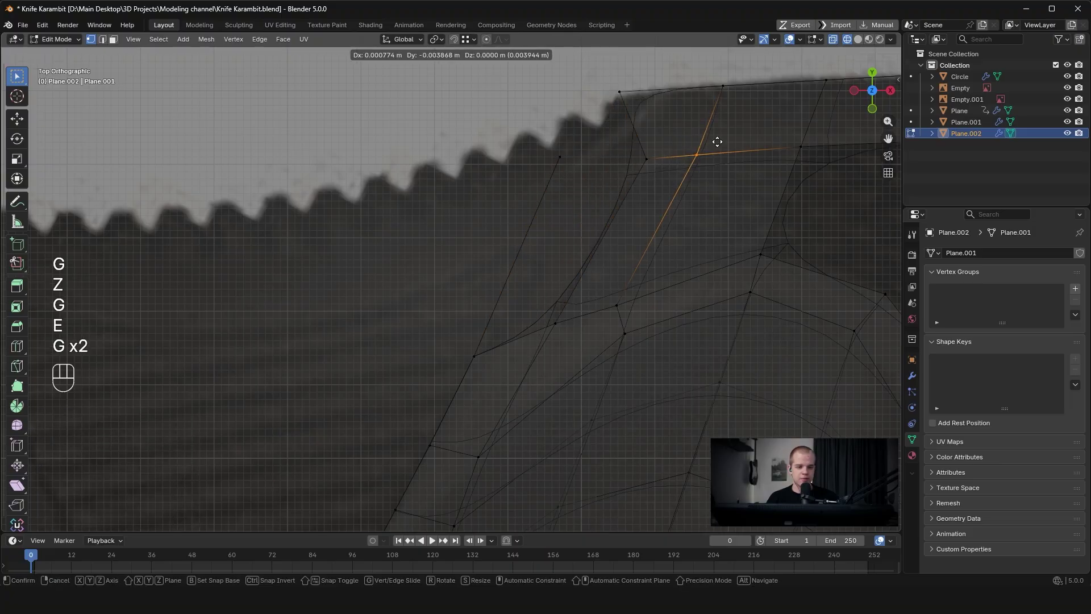
left_click(711, 146)
middle_click_drag(705, 148, 603, 239, "shift")
left_click(529, 181)
key("g")
left_click(633, 147)
Extrude the outline vertex to the handle's upper edge and fill two faces joining it to the upper corner.
left_click(452, 260)
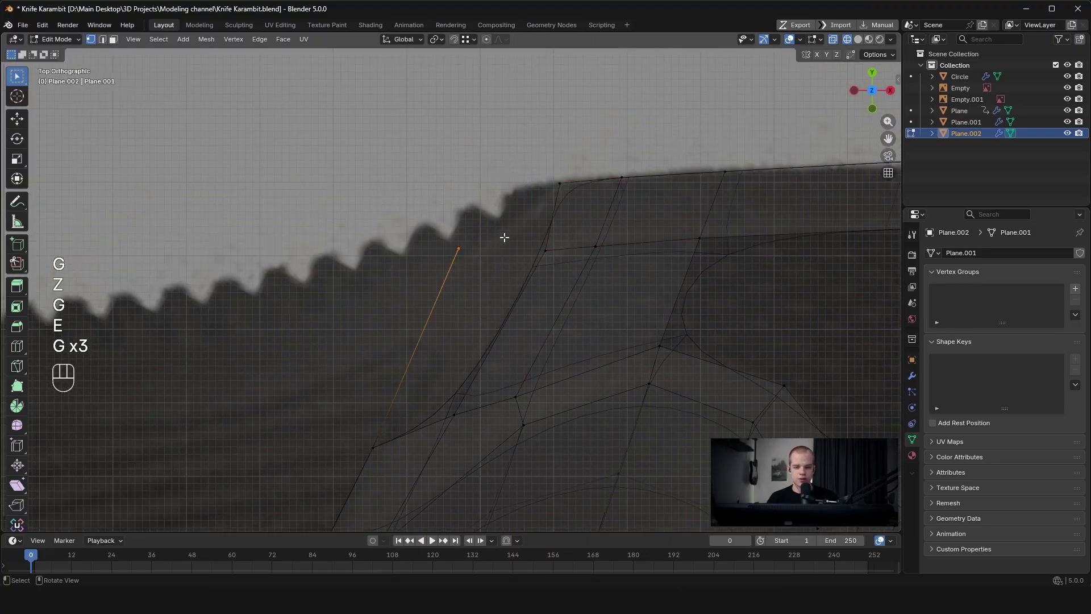
key("e")
left_click(510, 181)
left_click(560, 185, "shift")
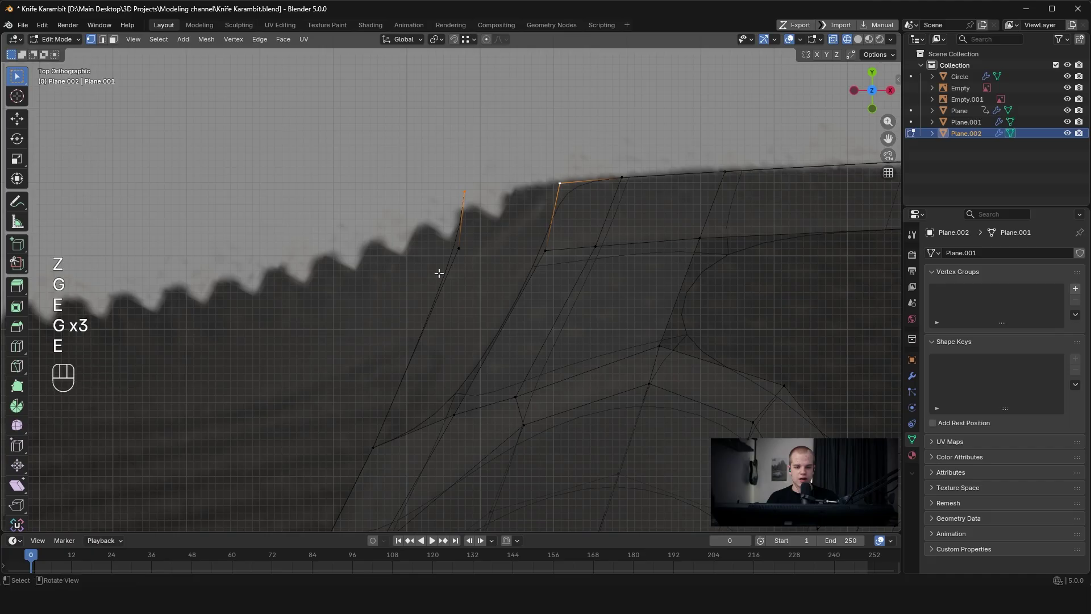
left_click_drag(438, 273, 574, 176, "shift")
left_click_drag(358, 455, 508, 253)
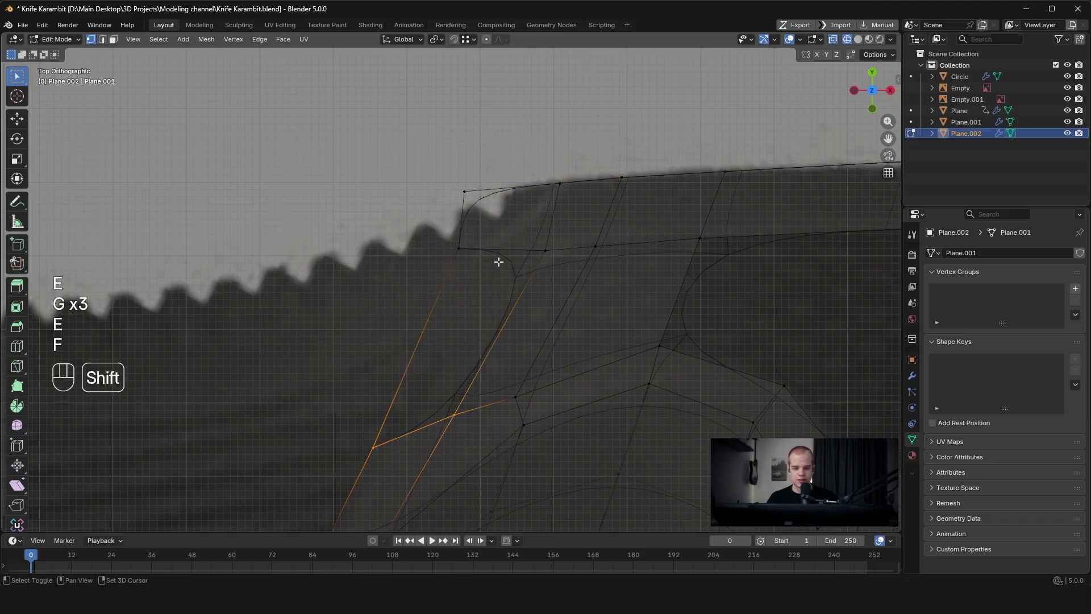
left_click_drag(404, 286, 552, 220, "shift")
key("f")
key("alt+a")
Examine the extended blade-side end in solid shading, in and out of mesh editing.
scroll(483, 314, "down", 3)
key("z")
key("Tab")
scroll(546, 352, "down", 4)
middle_click_drag(587, 373, 599, 340, "shift")
scroll(568, 349, "up", 6)
key("Tab")
key("alt+a")
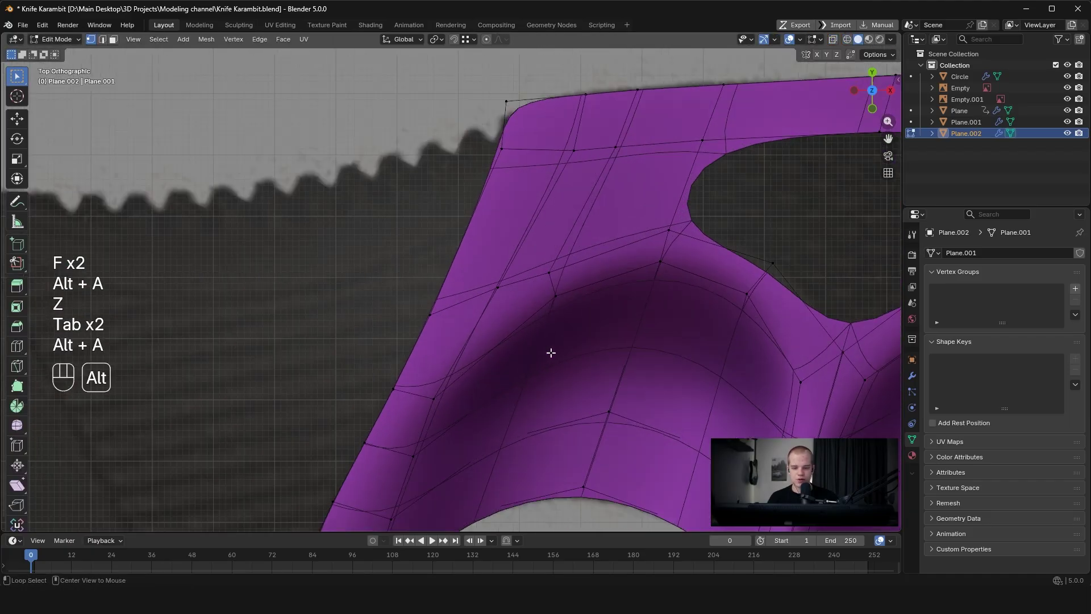
key("1")
key("a")
key("alt+a")
scroll(478, 367, "down", 3)
middle_click_drag(472, 366, 450, 352, "shift")
Select the edge loops bordering all three finger grooves and try to bevel them with one segment.
key("2")
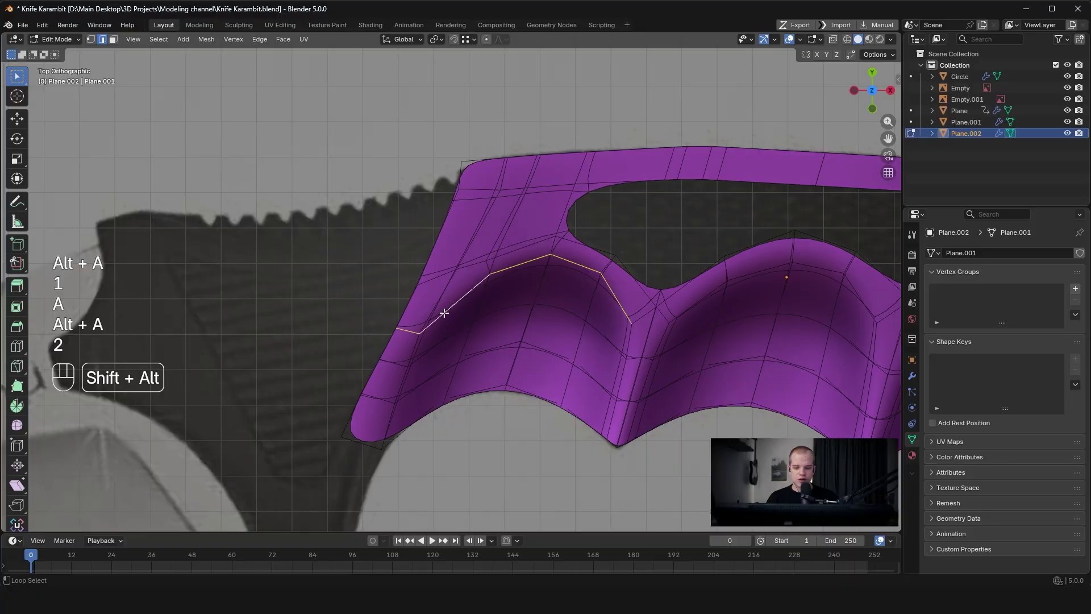
key("z")
key("c")
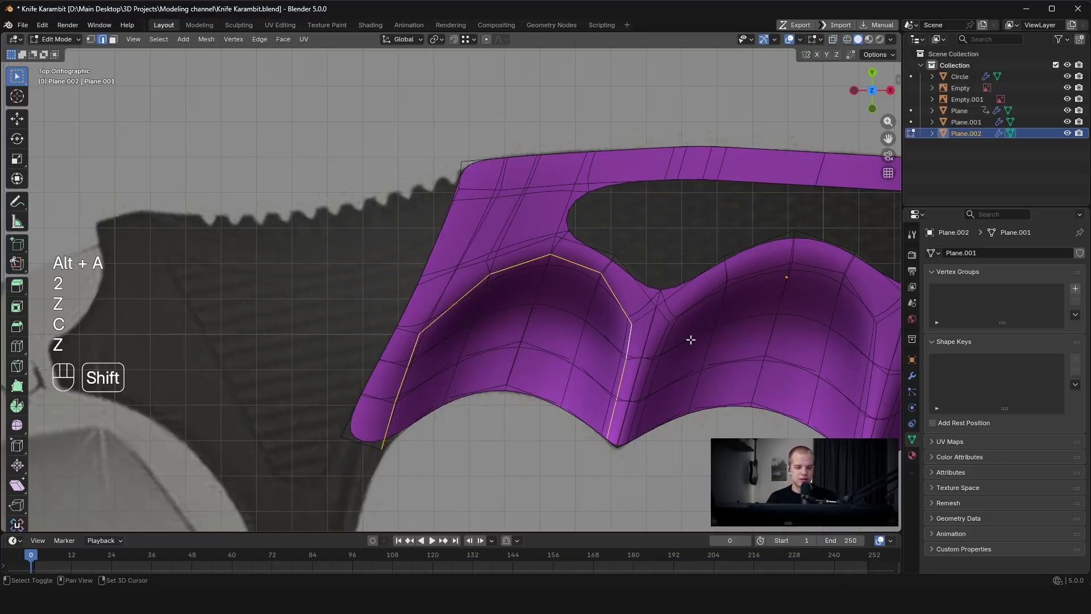
middle_click_drag(691, 340, 507, 308, "shift")
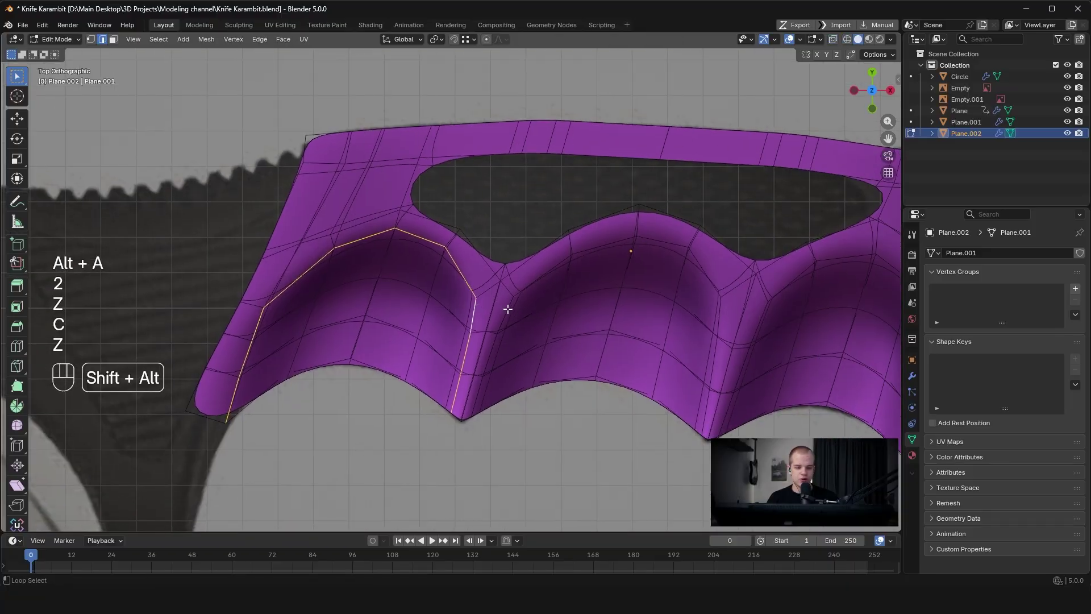
left_click(718, 313, "alt+shift")
middle_click_drag(718, 314, 564, 311, "shift")
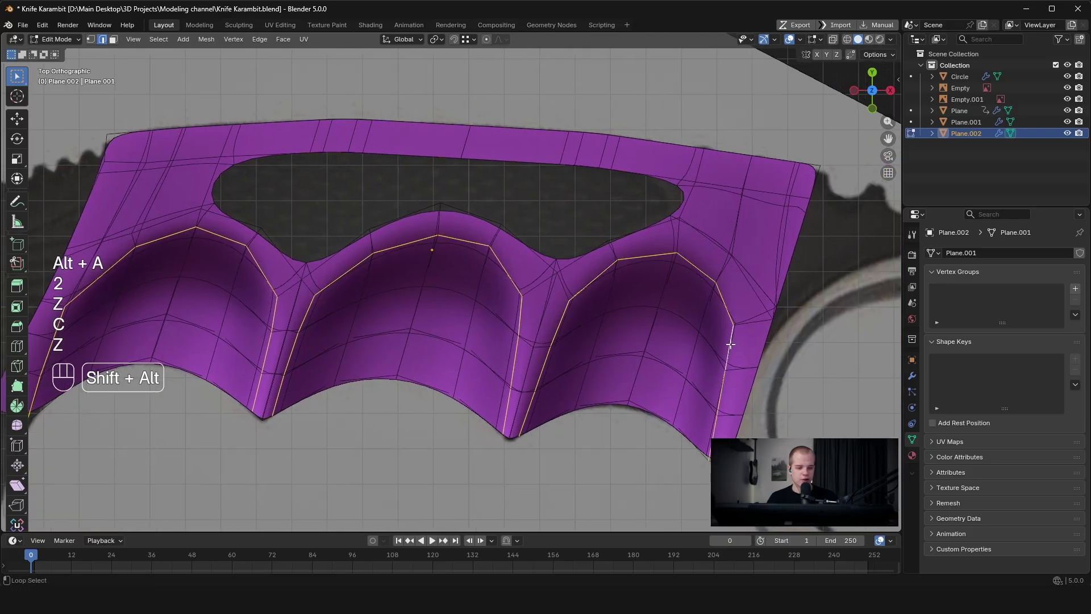
scroll(731, 345, "down", 4)
middle_click_drag(731, 344, 745, 295)
scroll(653, 284, "up", 4)
key("z")
key("z")
middle_click_drag(531, 317, 650, 289, "shift")
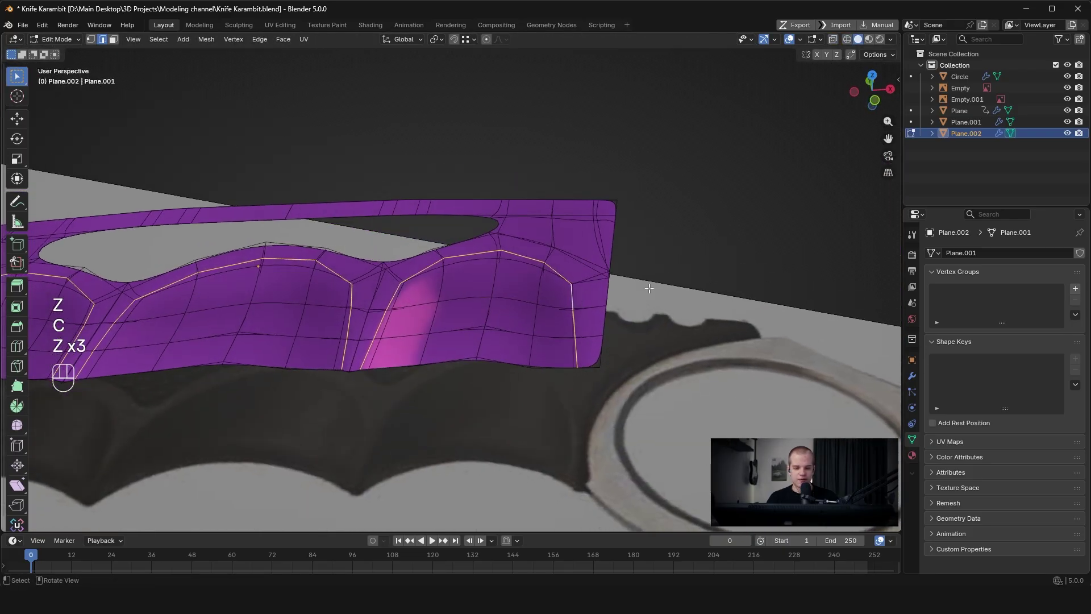
scroll(649, 289, "up", 3)
key("z")
key("z")
key("ctrl+b")
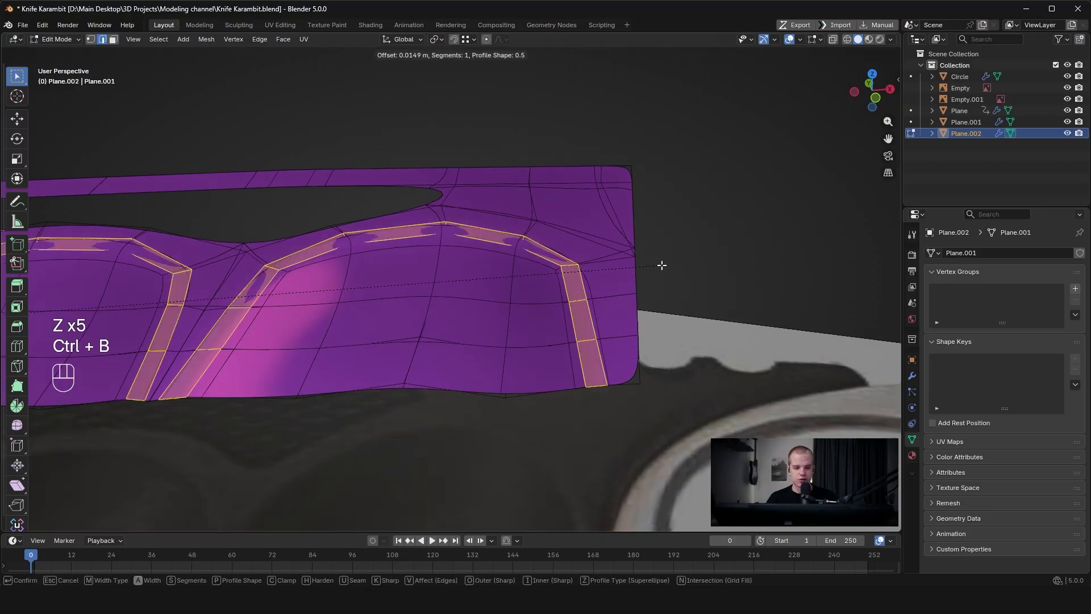
left_click(663, 265)
Check the handle's scale in its object transform values.
key("Tab")
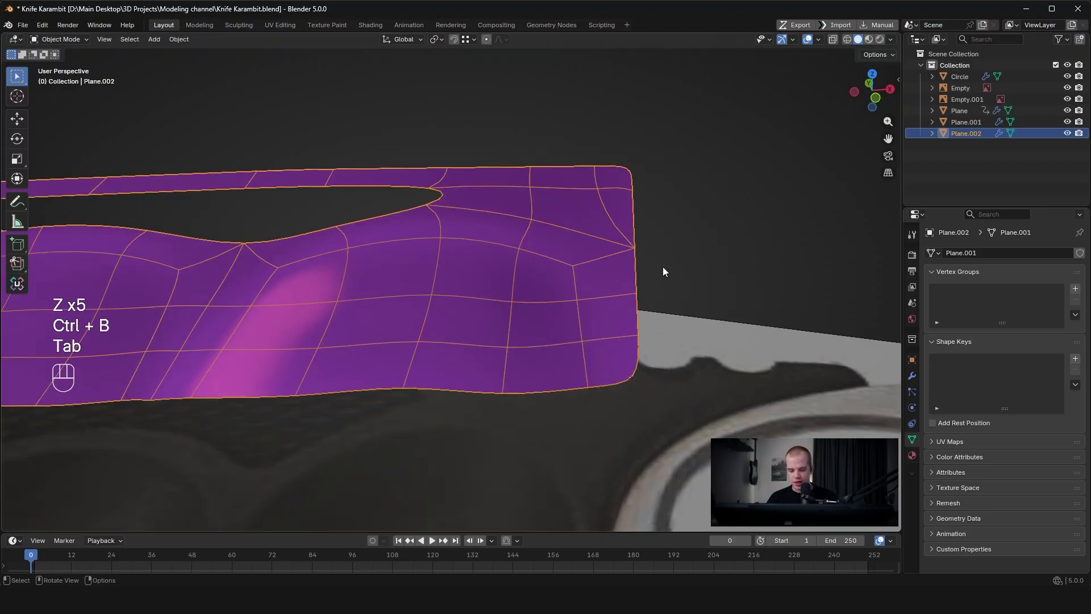
key("n")
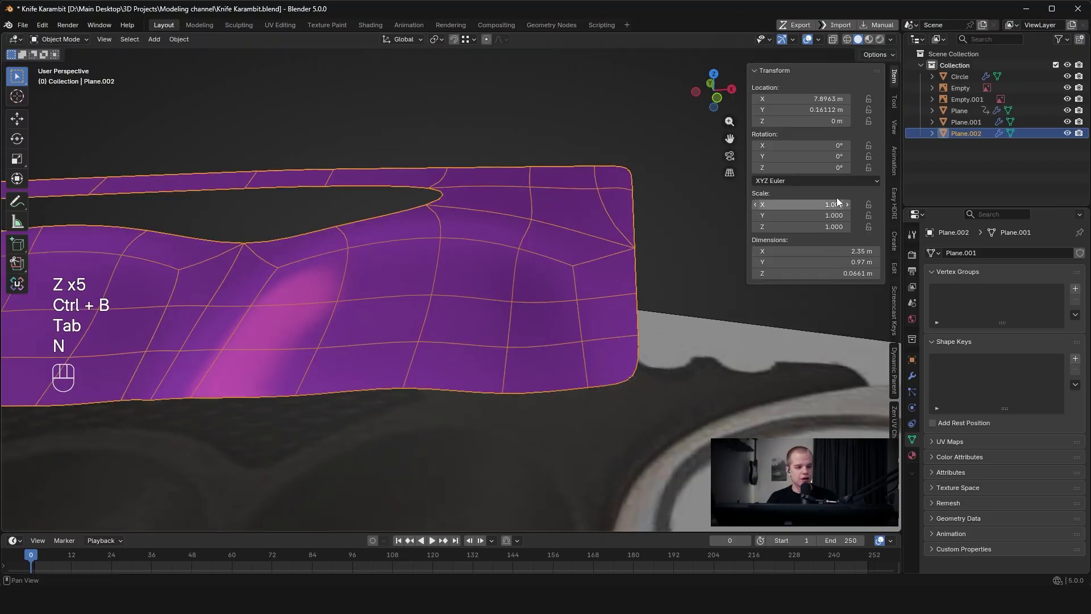
key("n")
Try a two-segment bevel on the groove border loops with profile shape 1.0 and width about 0.0235 m, and undo it.
key("Tab")
mouse_move(574, 271)
middle_mouse_down()
mouse_move(638, 244)
mouse_move(597, 259)
middle_mouse_up()
key("z")
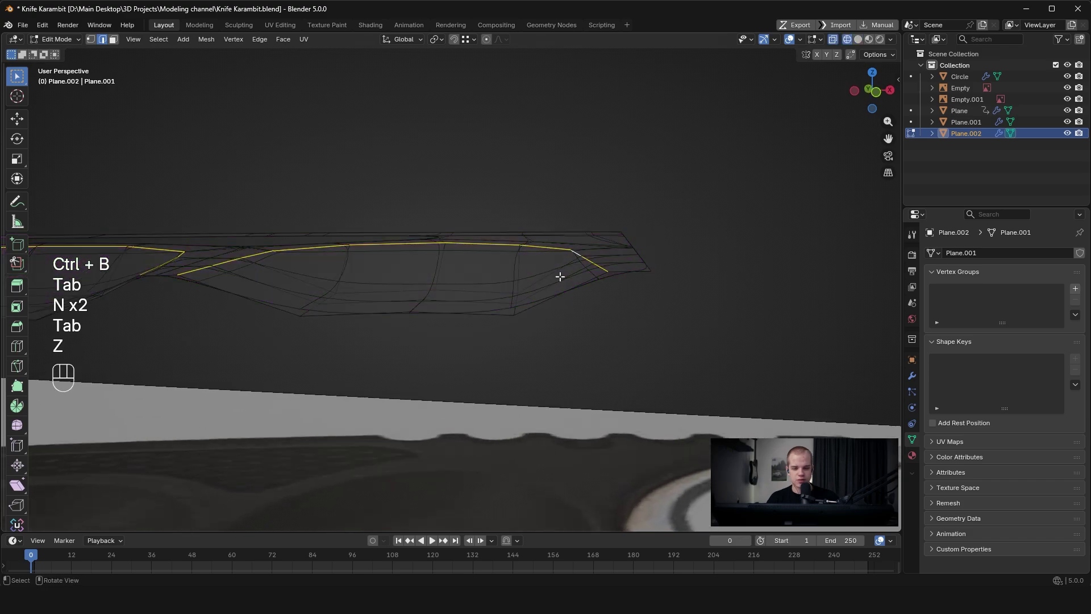
key("z")
key("ctrl+b")
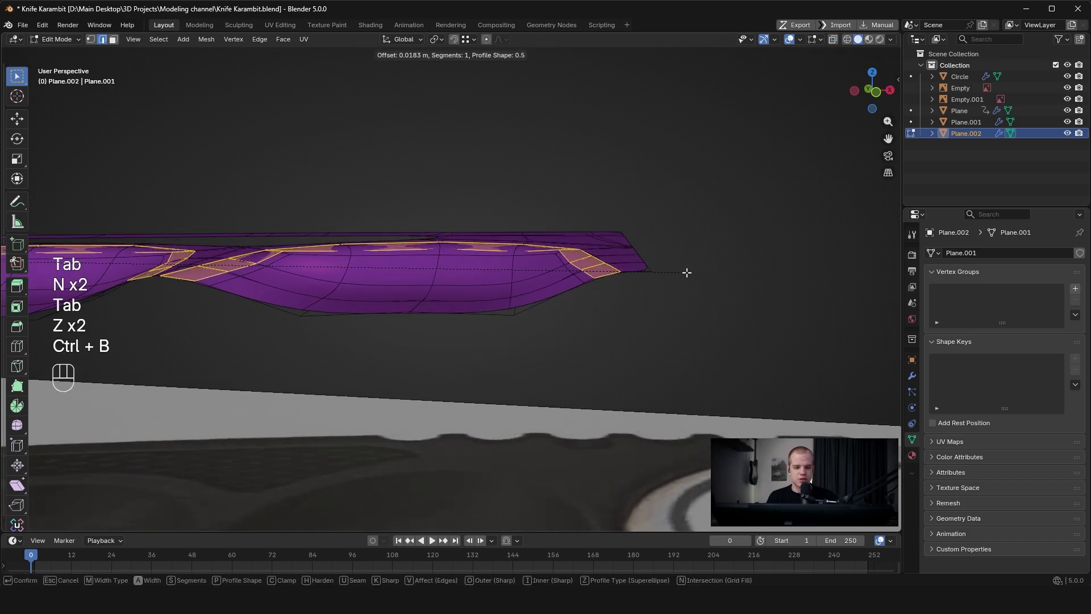
left_click(689, 271)
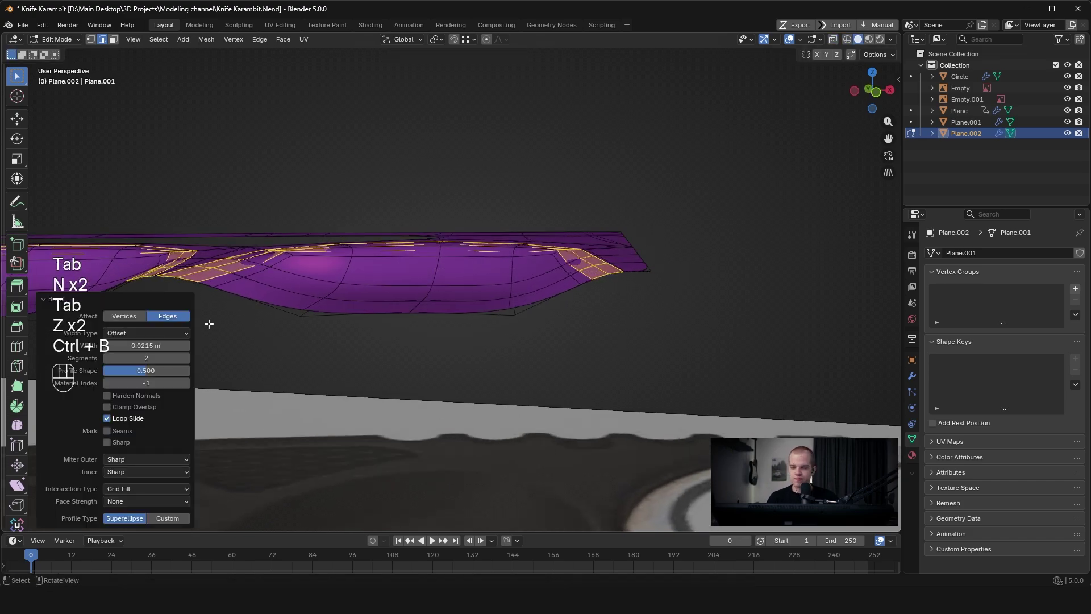
left_click_drag(145, 370, 192, 370)
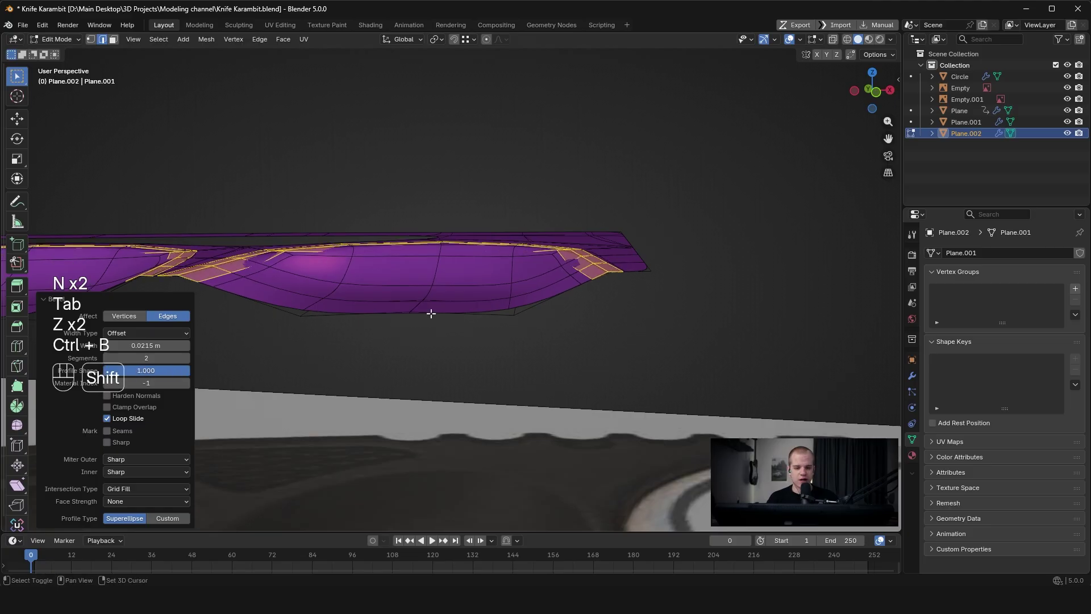
middle_click_drag(432, 312, 347, 326, "shift")
scroll(493, 309, "up", 3)
middle_click_drag(501, 307, 486, 325, "shift")
scroll(486, 325, "up", 1)
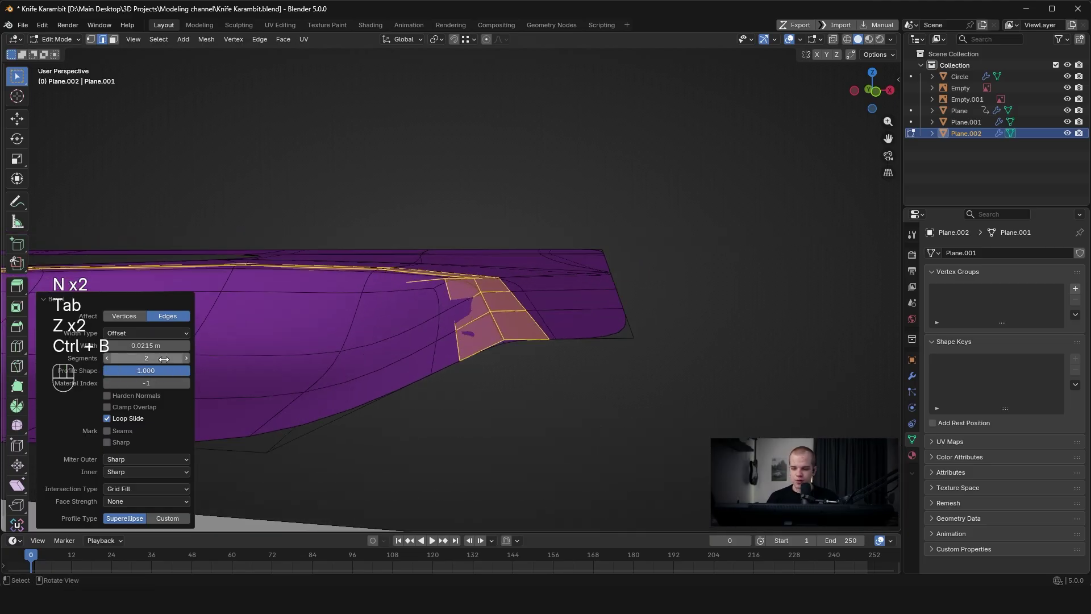
mouse_move(162, 346)
left_mouse_down()
mouse_move(185, 346)
mouse_move(164, 346)
left_mouse_up()
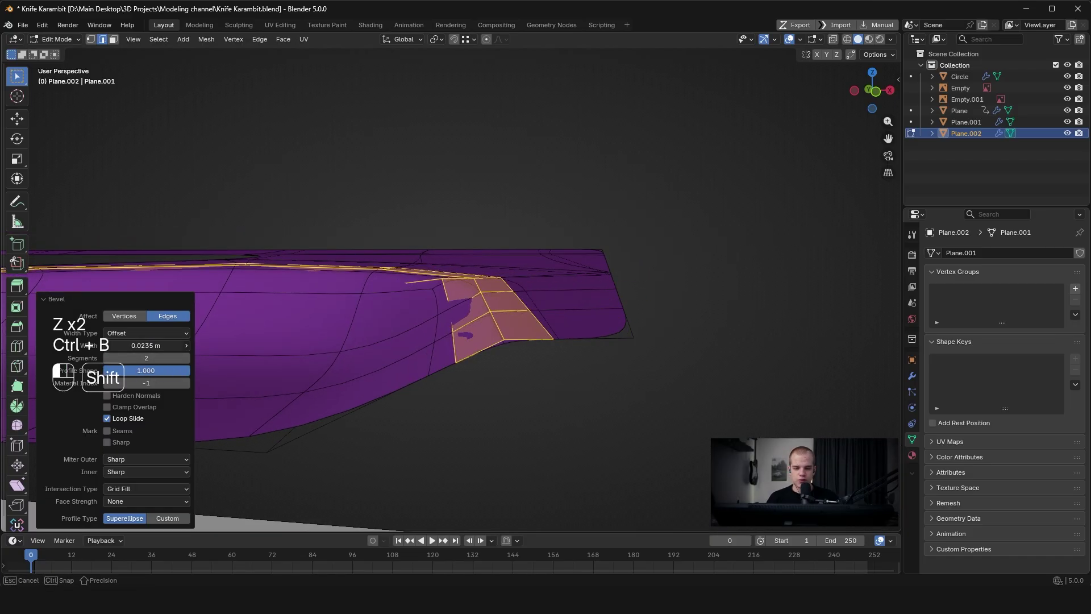
middle_click_drag(161, 346, 471, 332)
key("ctrl+z")
Connect the ring-side groove's outer upper corner vertex to the adjacent vertex inside the groove with a new edge.
key("1")
scroll(470, 334, "up", 6)
key("1")
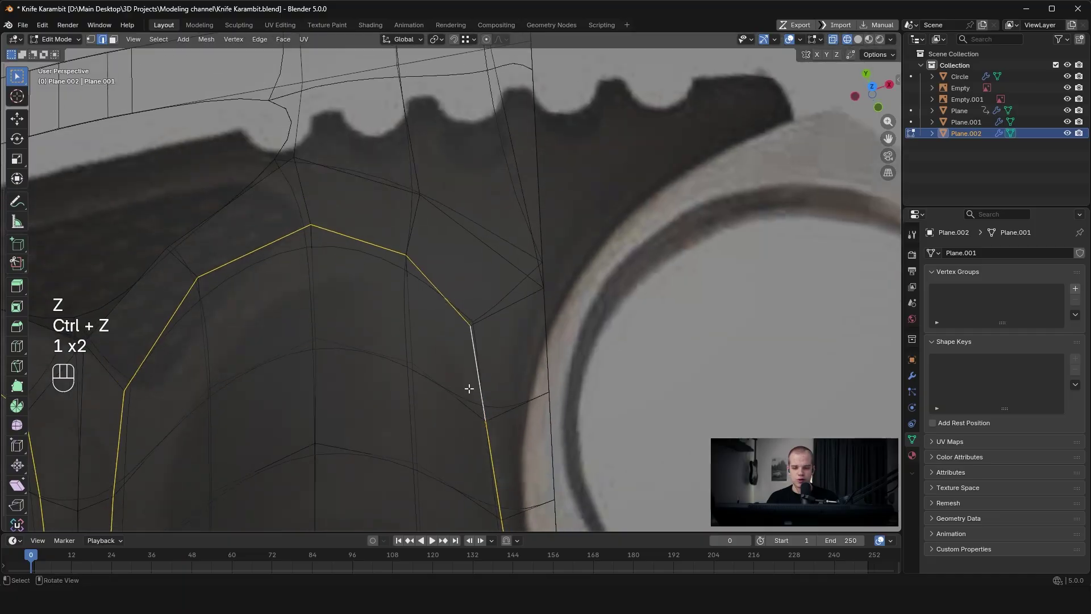
key("alt+a")
key("1")
left_click_drag(399, 382, 500, 301)
key("z")
scroll(392, 372, "down", 1)
middle_click_drag(392, 373, 519, 362, "shift")
key("z")
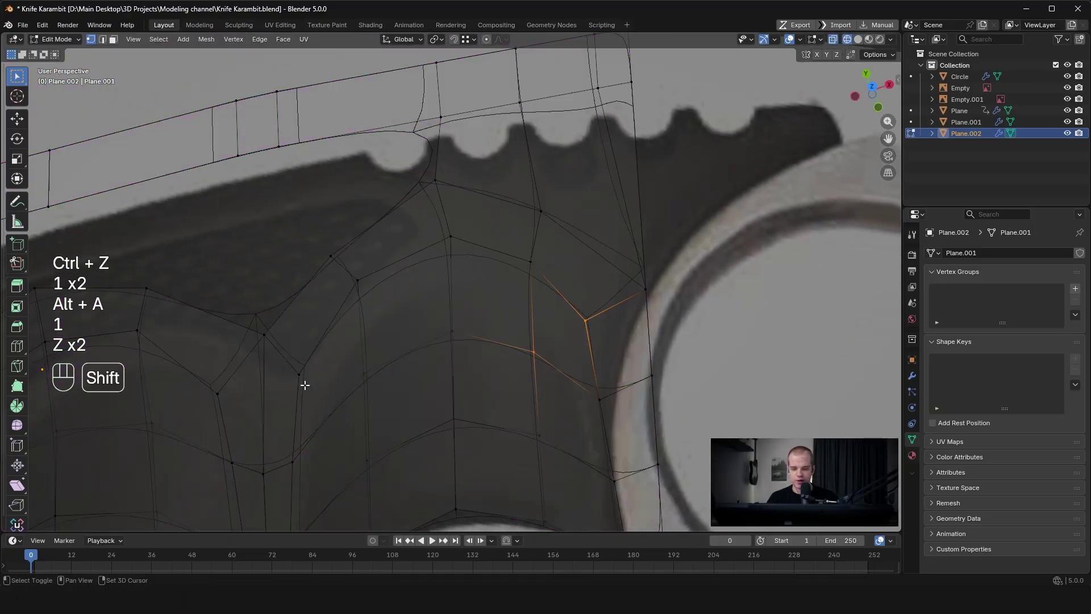
left_click_drag(285, 407, 396, 353, "shift")
key("j")
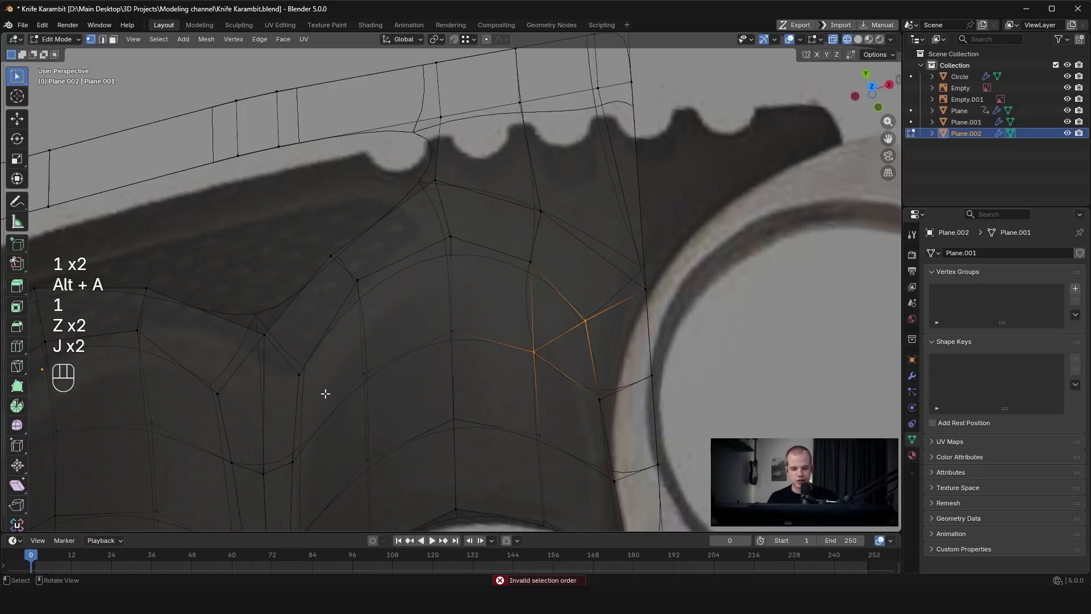
Connect the ring-side groove's opposite upper corner vertex to its adjacent inner vertex with an edge.
left_click_drag(300, 420, 388, 337)
left_click_drag(292, 405, 384, 344)
key("j")
Connect both upper corner vertices of the middle groove to their adjacent inner vertices, and clear the selection.
scroll(352, 370, "down", 2)
middle_click_drag(351, 370, 485, 351, "shift")
key("alt+a")
key("1")
left_click_drag(353, 385, 433, 328)
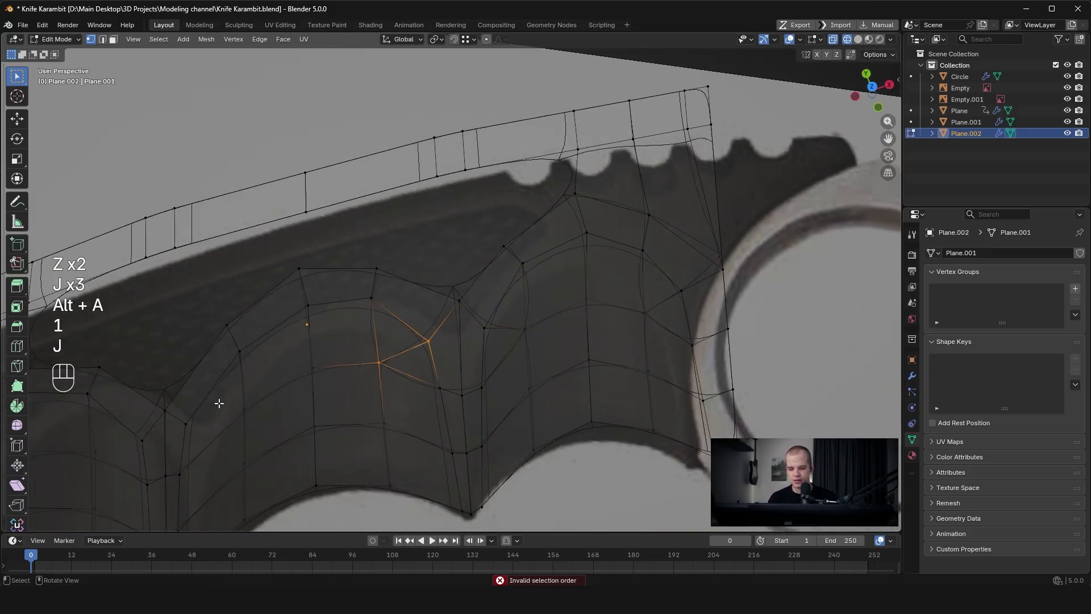
left_click_drag(175, 436, 270, 395)
key("j")
scroll(296, 376, "down", 2)
middle_click_drag(300, 373, 461, 340, "shift")
key("alt+a")
key("1")
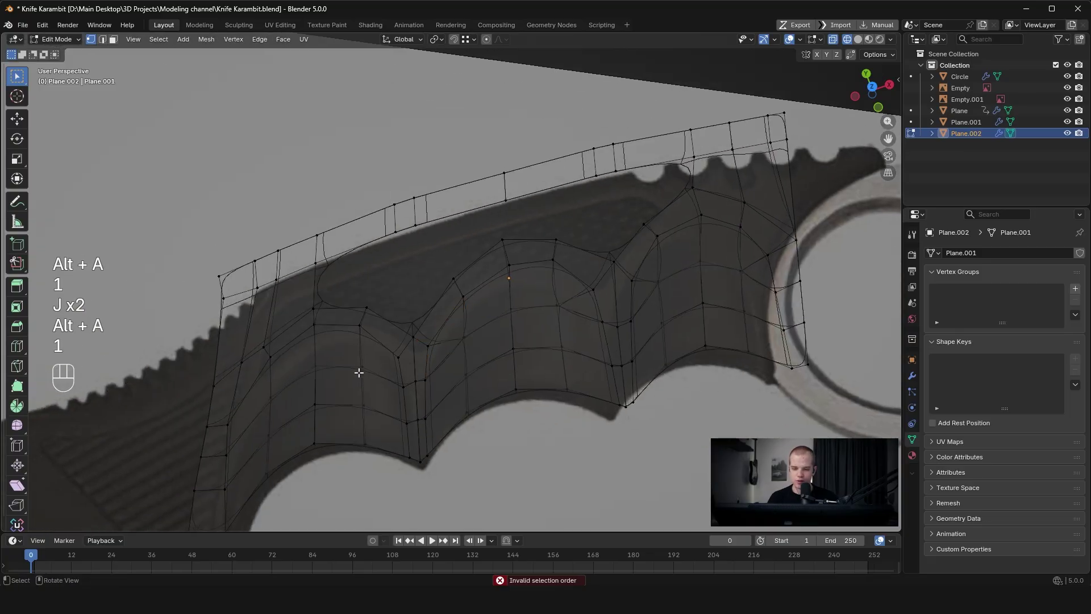
Connect the blade-side groove's outer upper corner vertex to its adjacent inner vertex with an edge.
scroll(357, 374, "up", 1)
left_click_drag(334, 397, 389, 358)
key("z")
middle_click_drag(263, 391, 317, 372)
key("2")
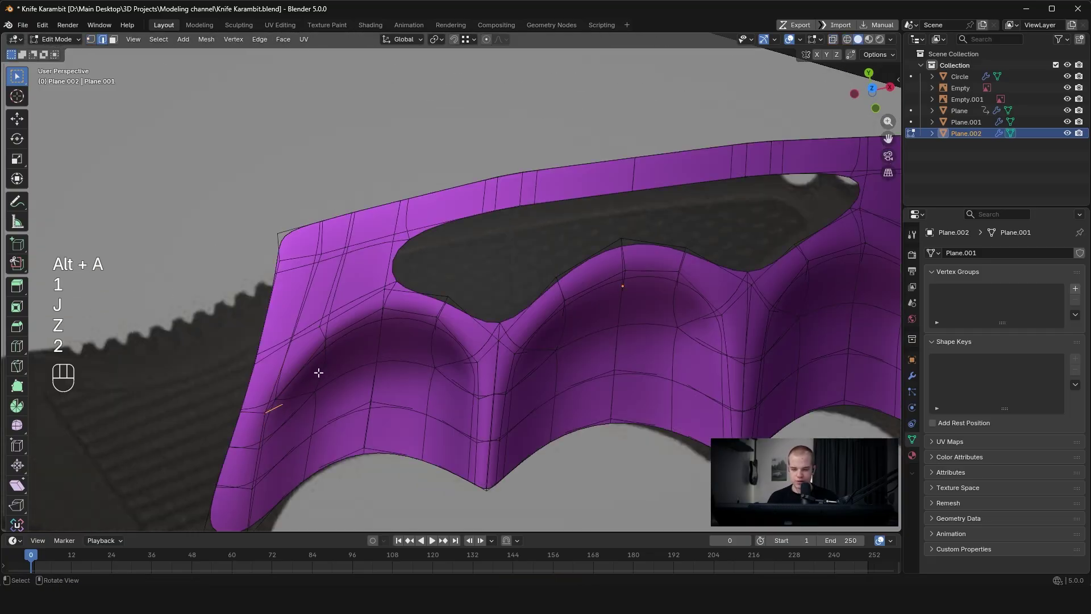
Bevel the border edge loops of all three grooves with two segments, profile shape 1.0 and width 0.0214 m.
key("alt+a")
left_click(306, 366, "alt")
left_click(507, 370, "alt+shift")
key("z")
middle_click_drag(787, 346, 548, 340, "shift")
key("z")
middle_click_drag(734, 315, 560, 324, "shift")
middle_click_drag(560, 335, 541, 282)
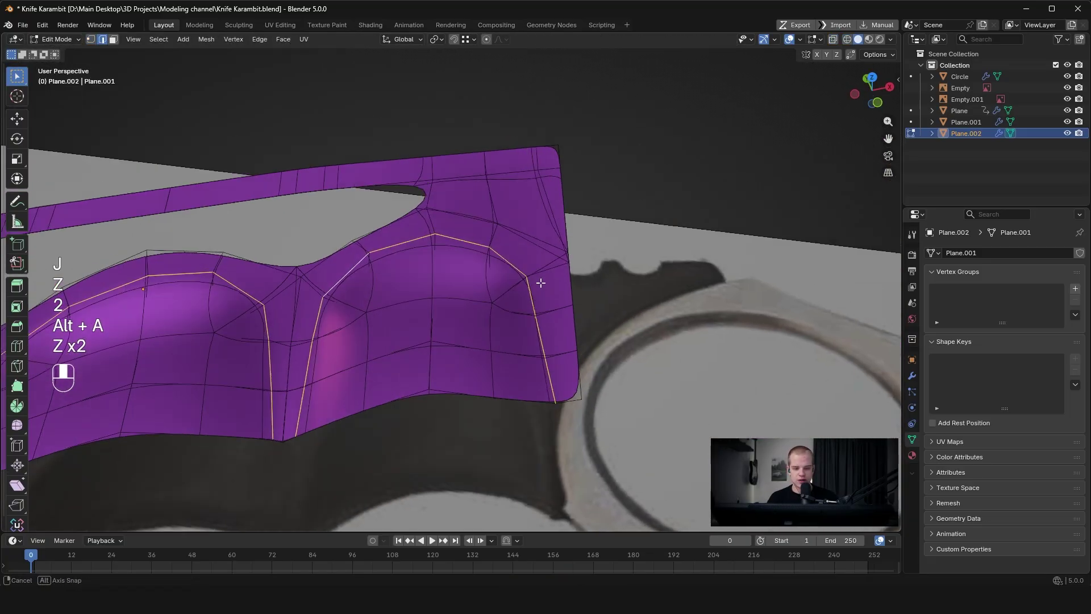
scroll(541, 281, "up", 3)
key("ctrl+b")
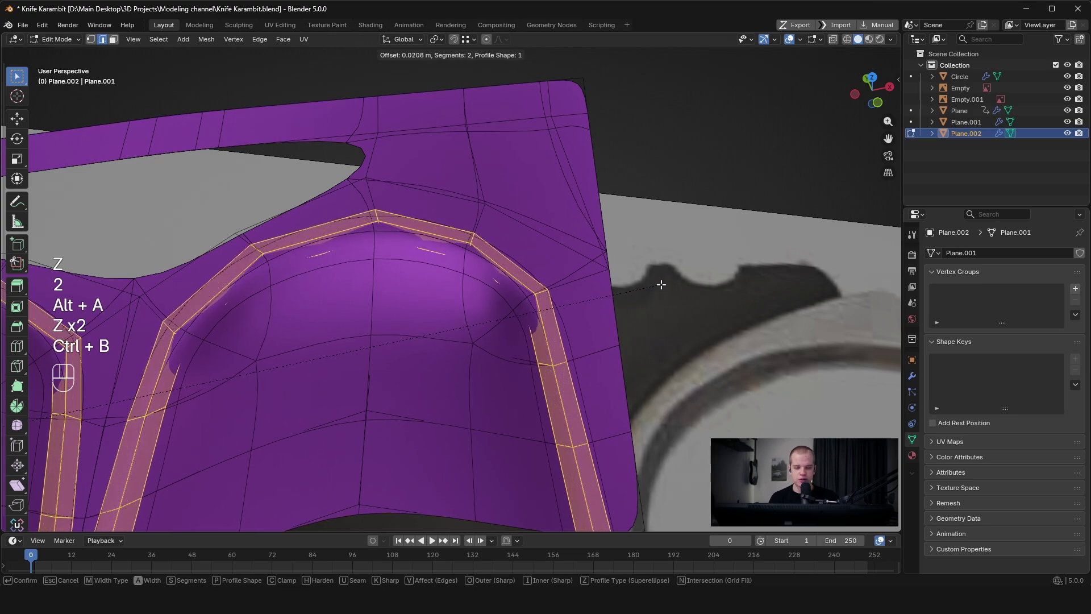
left_click(660, 285)
Examine the bevelled groove borders in wireframe and in solid shading with the overlays hidden.
middle_click_drag(661, 284, 646, 253)
key("z")
middle_click_drag(540, 262, 482, 288)
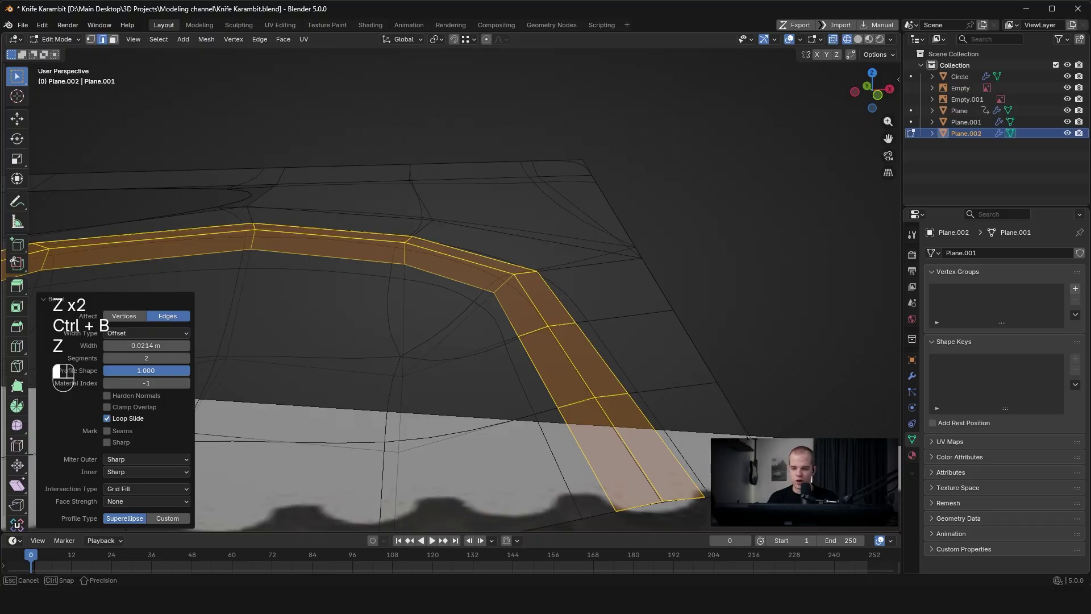
key("z")
mouse_move(398, 287)
middle_mouse_down()
mouse_move(546, 319)
mouse_move(550, 351)
mouse_move(525, 288)
mouse_move(586, 364)
middle_mouse_up()
key("z")
key("z")
key("Tab")
key("grave")
key("alt+a")
key("alt+a")
scroll(480, 327, "down", 4)
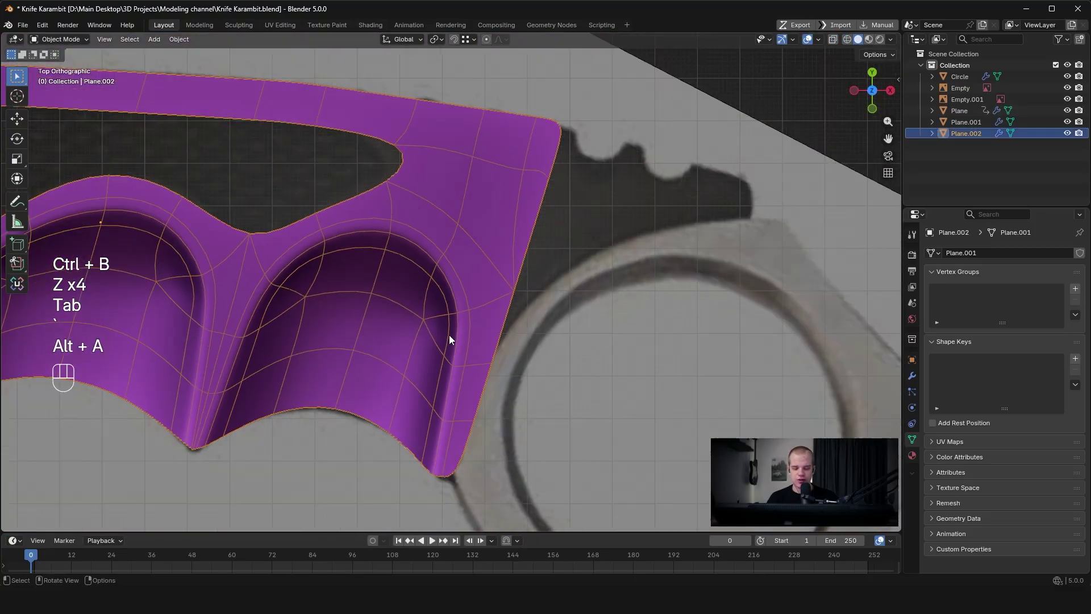
left_click(807, 39)
middle_click_drag(710, 142, 343, 305)
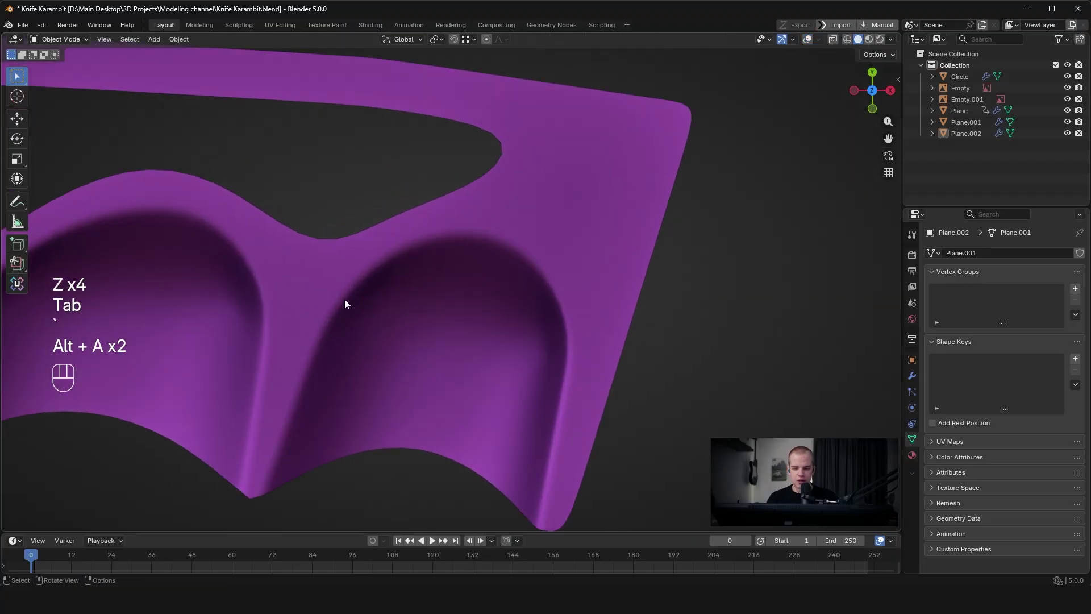
key("Tab")
middle_click_drag(514, 314, 780, 57)
middle_click_drag(508, 267, 500, 228)
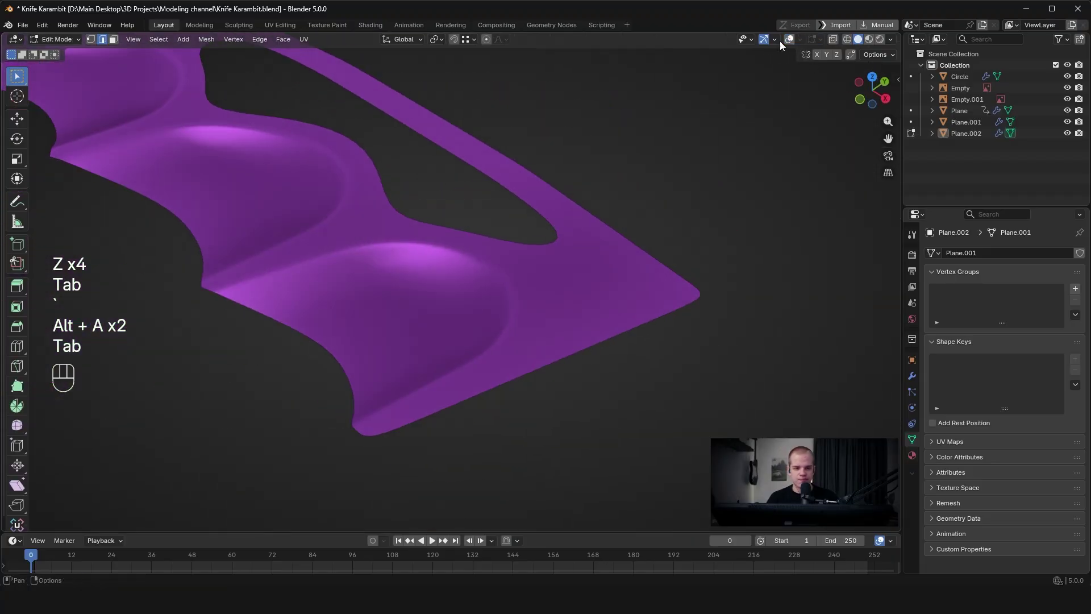
left_click(788, 40)
middle_click_drag(592, 210, 537, 284)
Move the inner row of vertices in the upper part of the ring-side groove upward by about 0.06 m.
key("grave")
key("Tab")
key("Tab")
key("z")
key("1")
key("a")
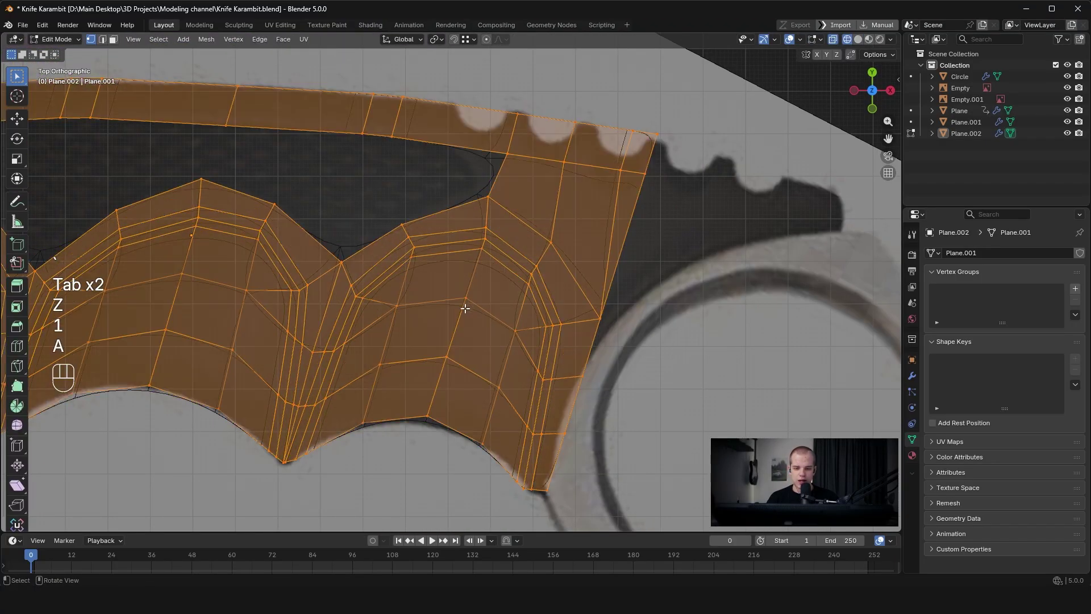
key("alt+a")
key("1")
mouse_move(375, 345)
left_mouse_down()
mouse_move(413, 321)
mouse_move(535, 286)
left_mouse_up()
key("z")
key("g")
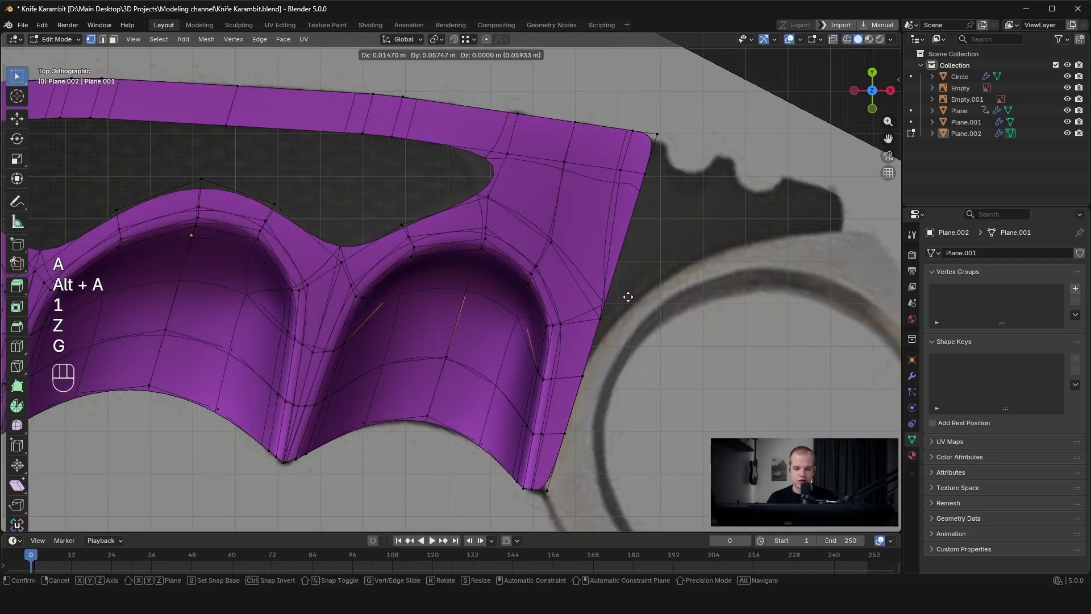
left_click(629, 298)
Examine the ring-side groove's shading with overlays hidden, sketching an annotation along its outer edge and undoing it.
key("Tab")
left_click(806, 40)
middle_click_drag(495, 334, 518, 245)
key("grave")
key("d")
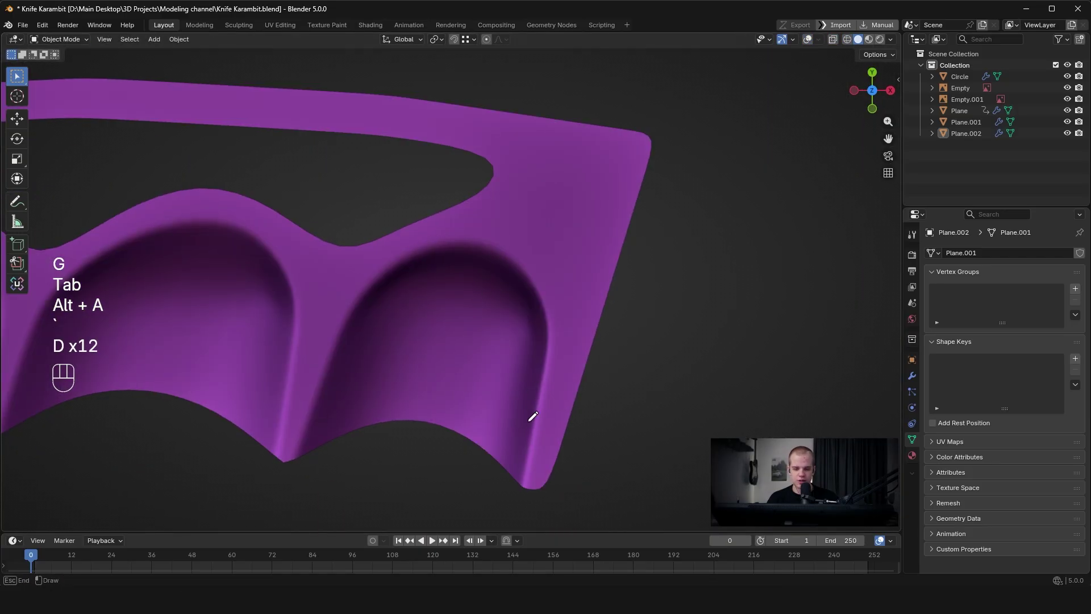
key("ctrl+z")
key("Tab")
key("z")
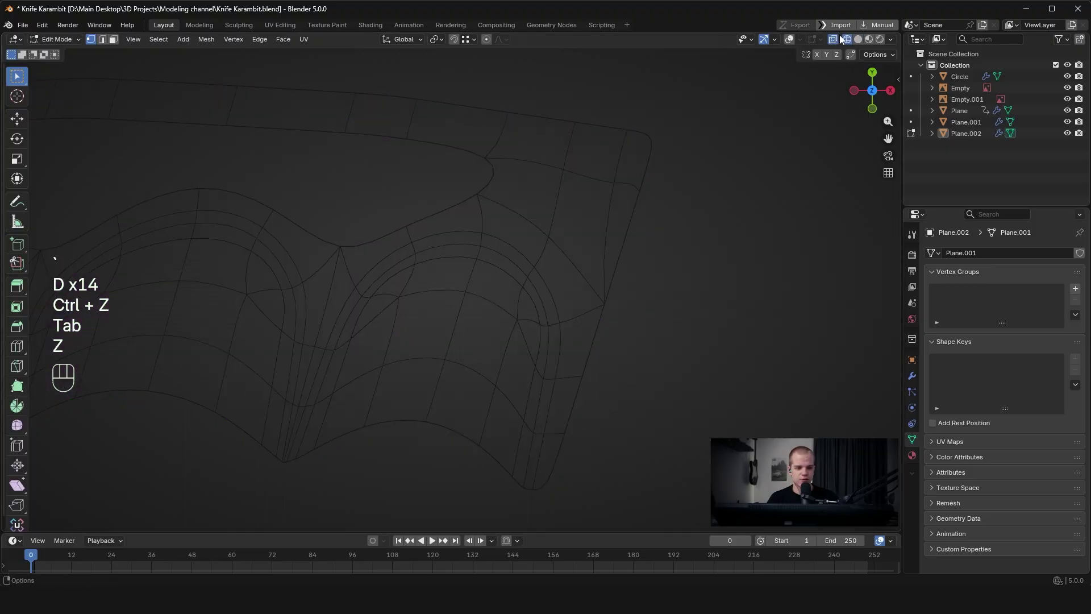
key("z")
key("Tab")
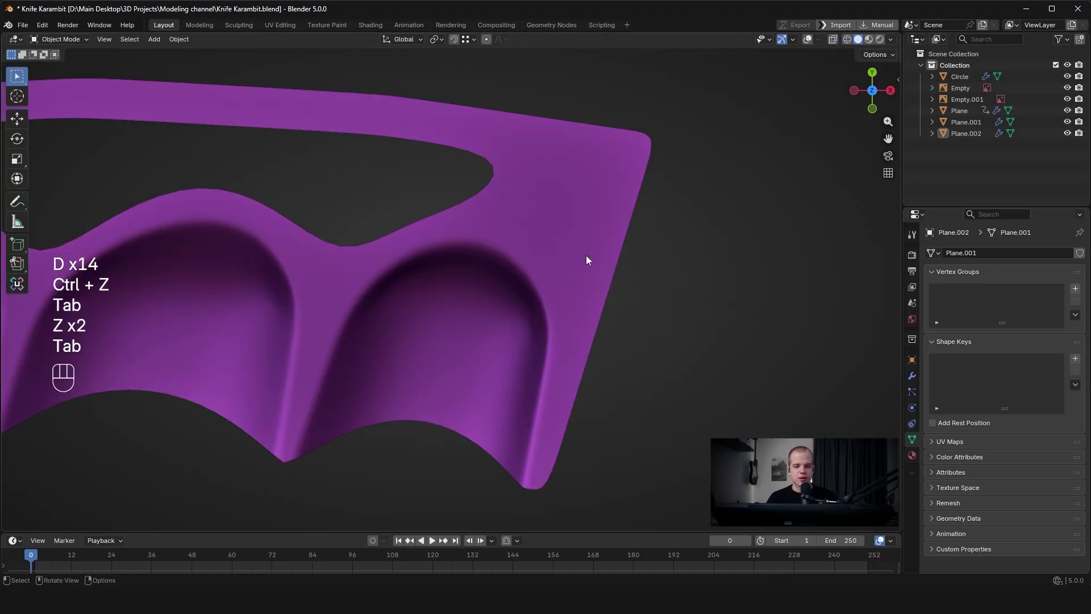
key("Tab")
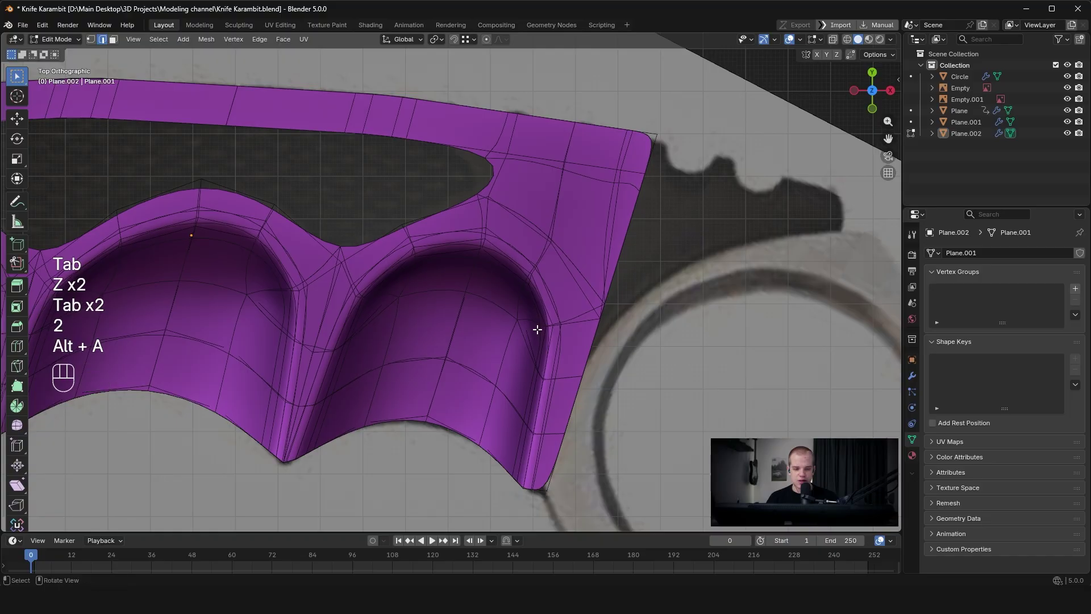
Dissolve the short connecting edges at the upper corners inside the ring-side groove.
key("z")
key("z")
key("x")
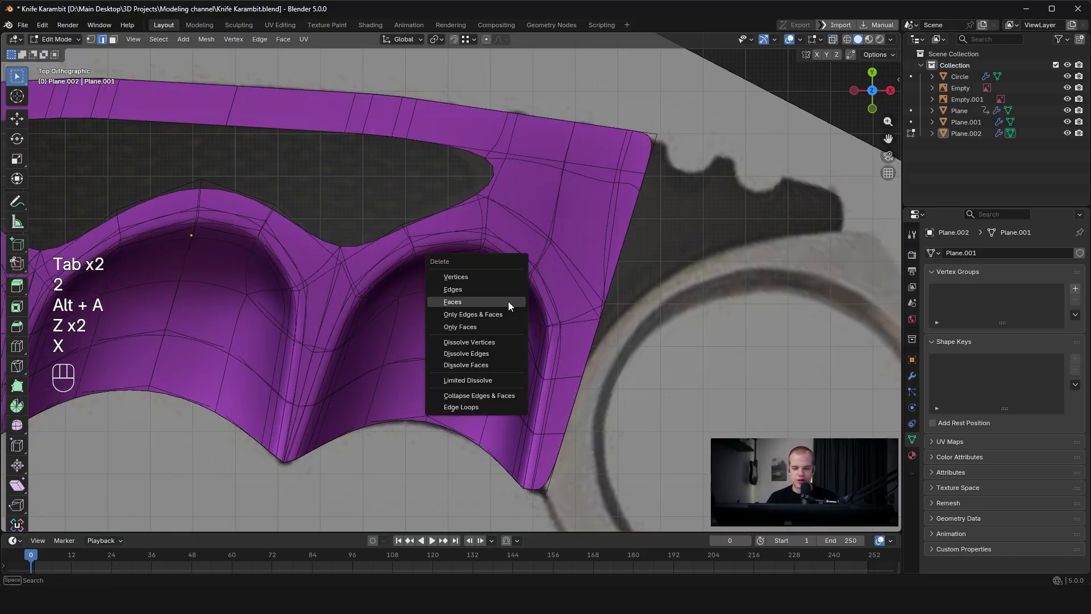
left_click(484, 353)
middle_click_drag(473, 336, 463, 297)
key("z")
key("ctrl+z")
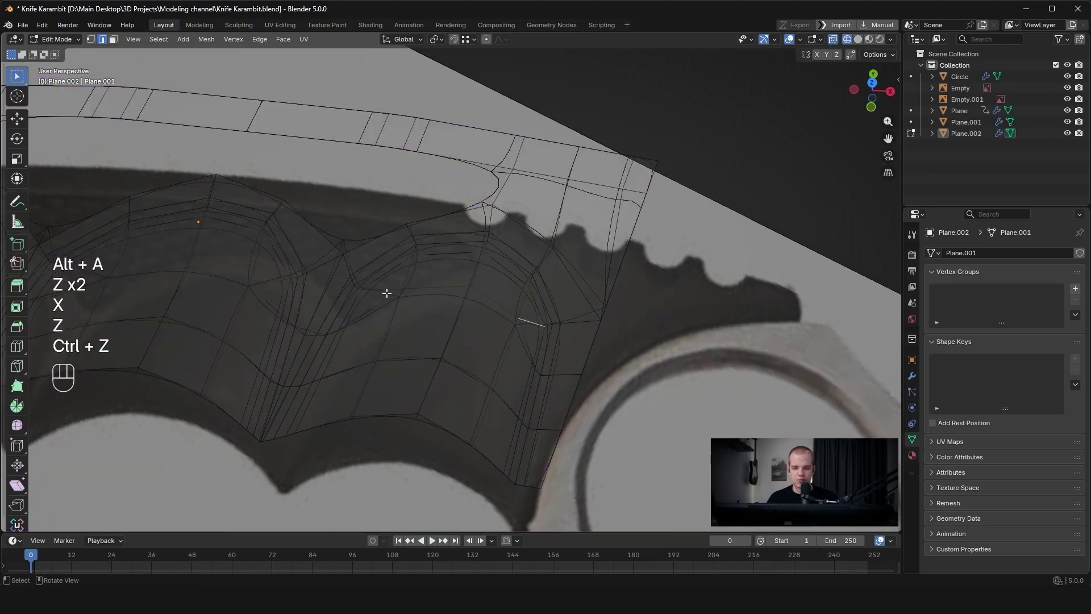
key("x")
left_click(468, 300)
key("a")
key("z")
middle_click_drag(494, 294, 600, 315, "shift")
Examine the shading of the whole handle plate from above with the overlays hidden.
key("Tab")
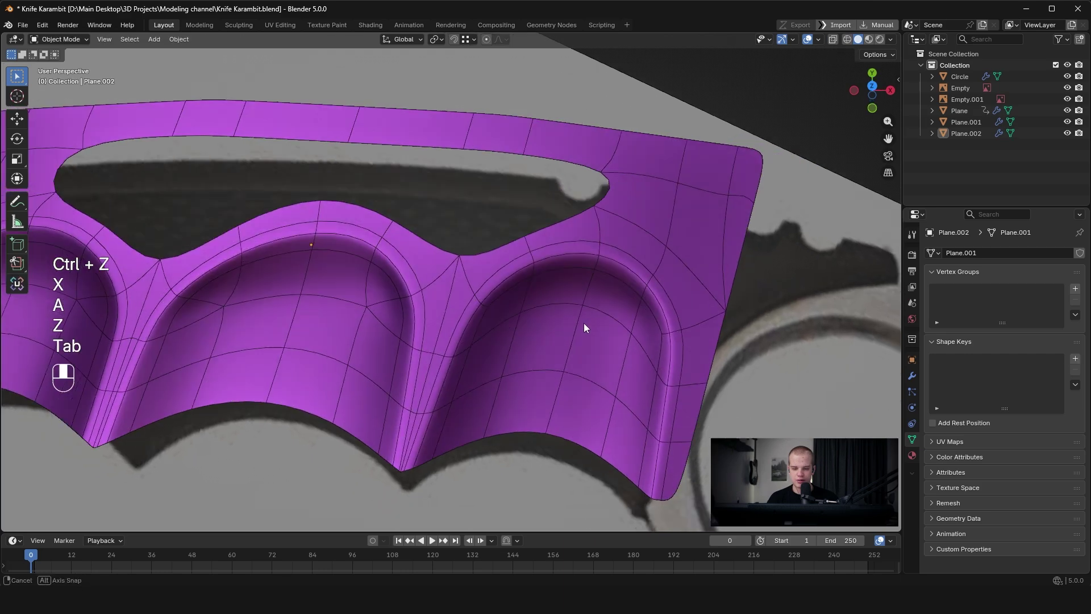
key("grave")
key("alt+a")
scroll(580, 292, "down", 1)
left_click(810, 37)
middle_click_drag(695, 249, 571, 255, "shift")
middle_click_drag(428, 350, 574, 318, "shift")
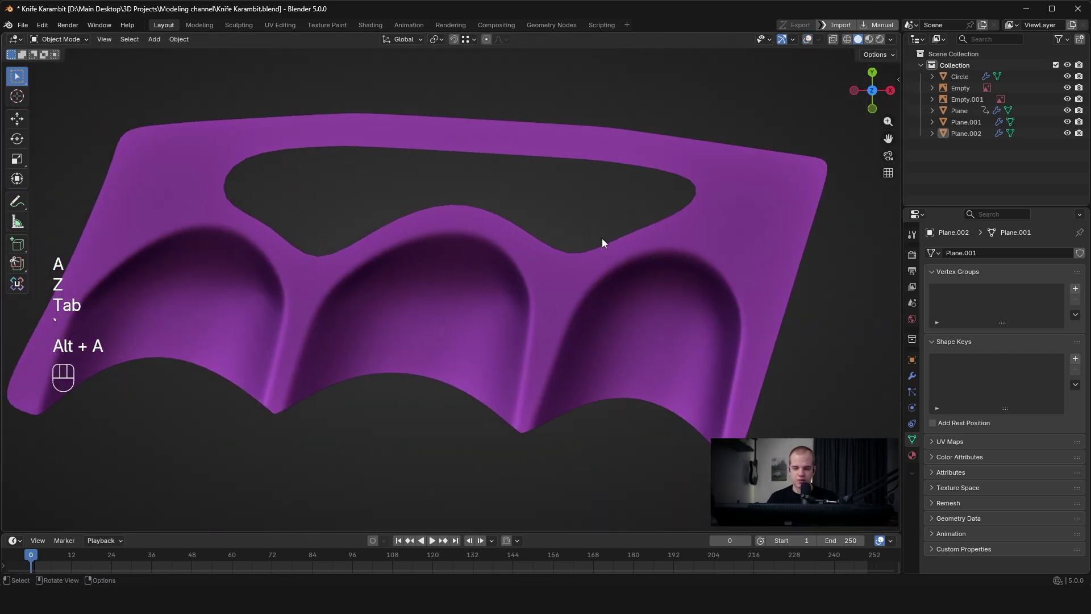
left_click(807, 38)
Dissolve the short connecting edges at the upper corners inside the middle and blade-side grooves.
key("Tab")
key("2")
scroll(540, 285, "up", 6)
key("z")
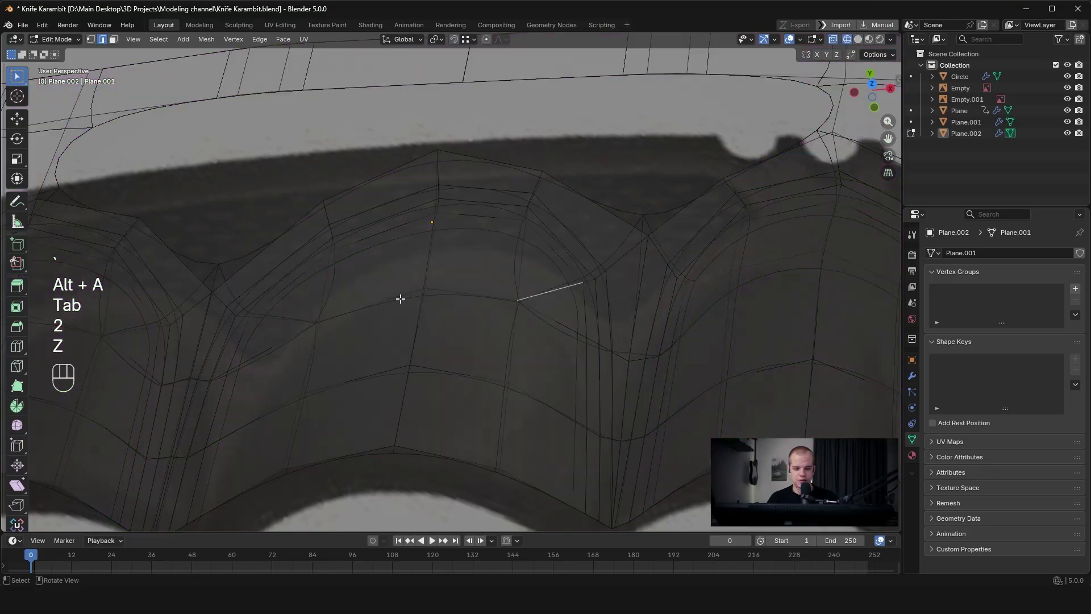
key("z")
middle_click_drag(384, 315, 704, 303, "shift")
key("z")
left_click(448, 318, "shift")
middle_click_drag(283, 321, 413, 320, "shift")
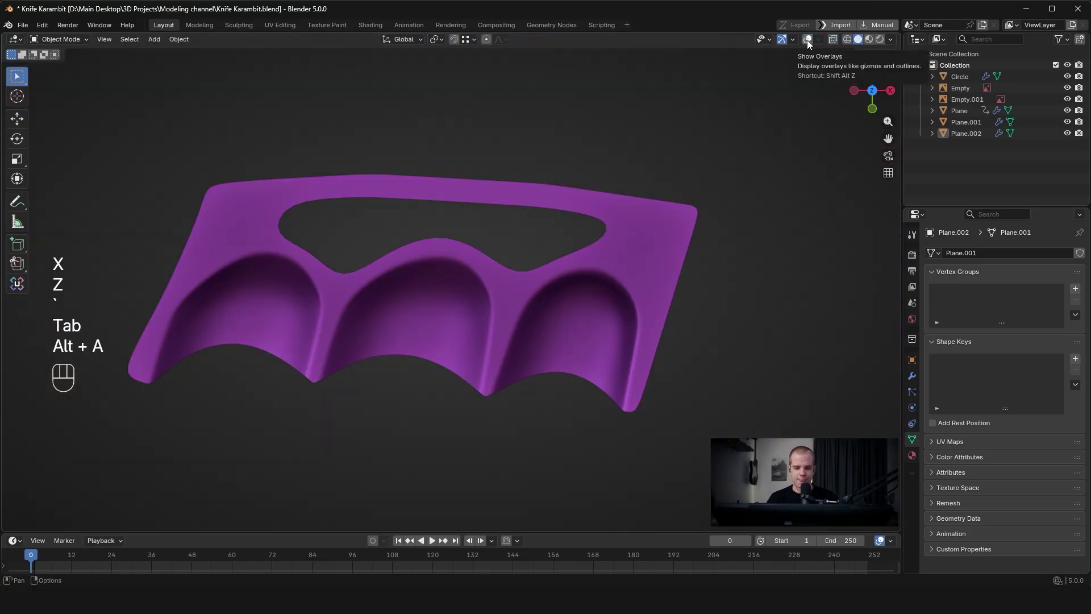
From the top view, slightly nudge the column of vertices at the ring-side groove's upper corner nearest the middle groove.
key("KP_7")
key("Tab")
key("z")
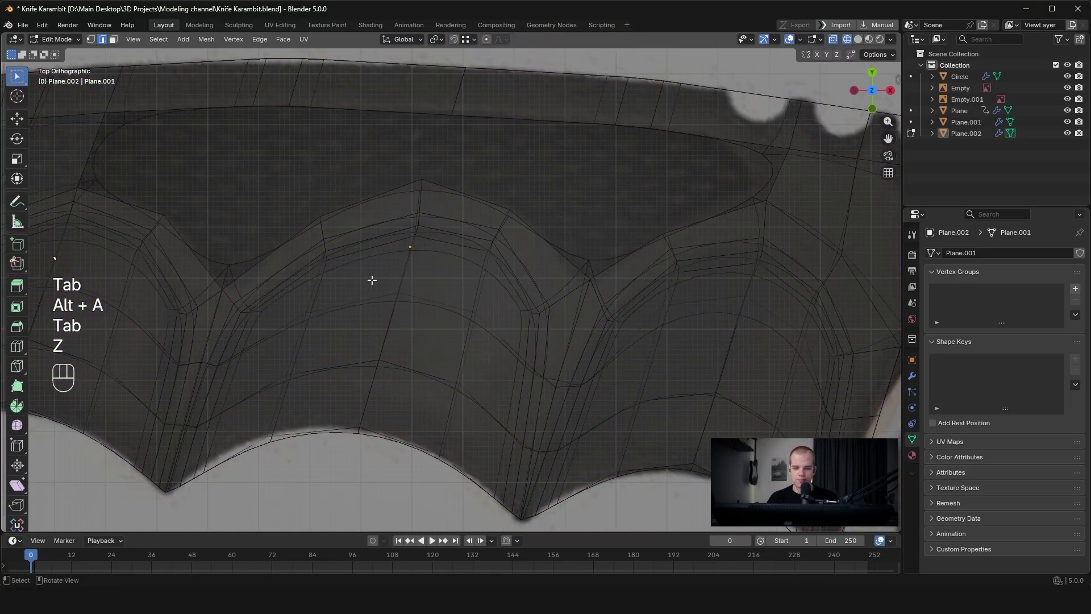
key("a")
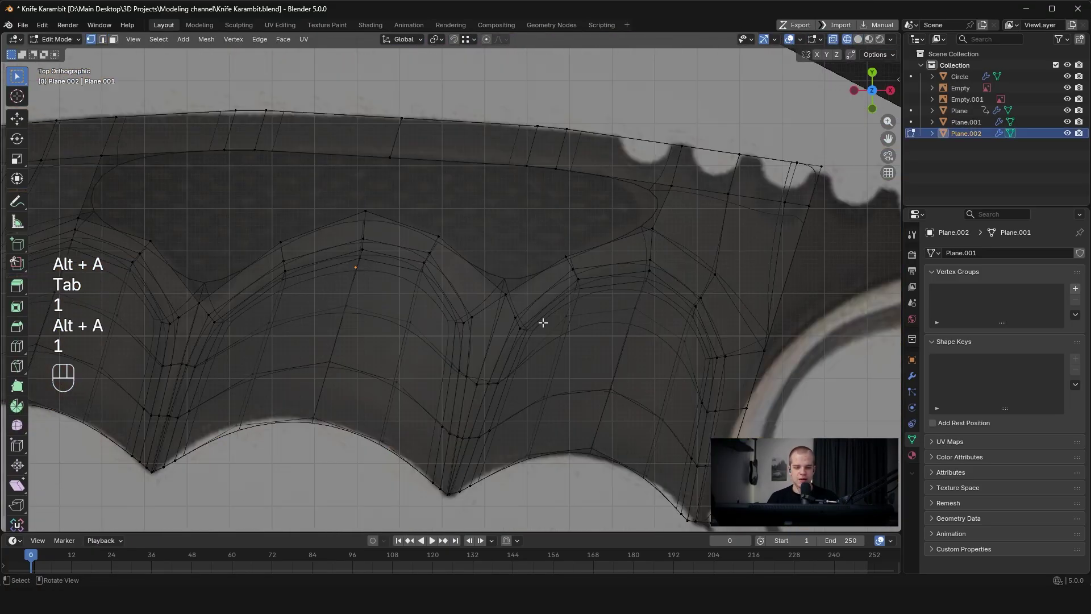
left_click_drag(566, 307, 614, 256)
key("g")
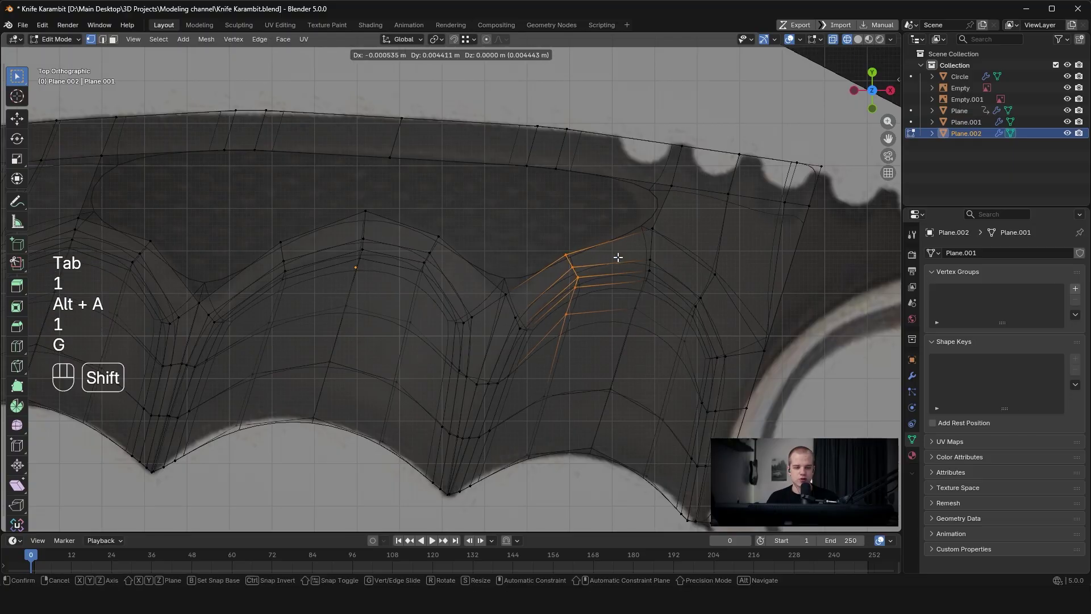
key("alt+a")
key("z")
key("Tab")
key("Tab")
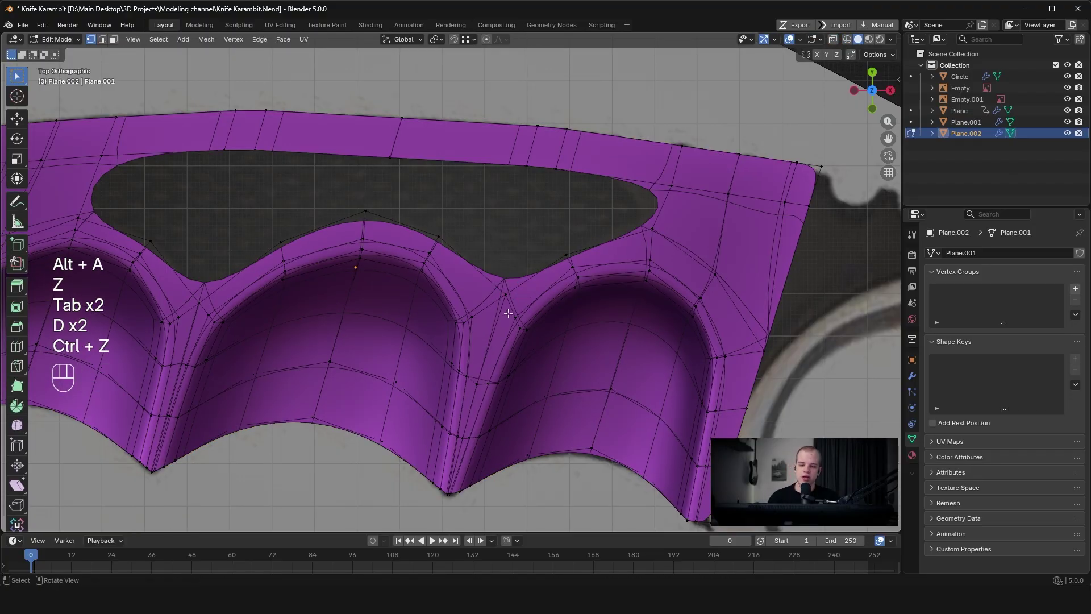
Move the cutout's valley vertex between the middle and ring-side grooves by about -0.012 m in X and 0.0056 m in Y.
scroll(478, 267, "up", 2)
key("z")
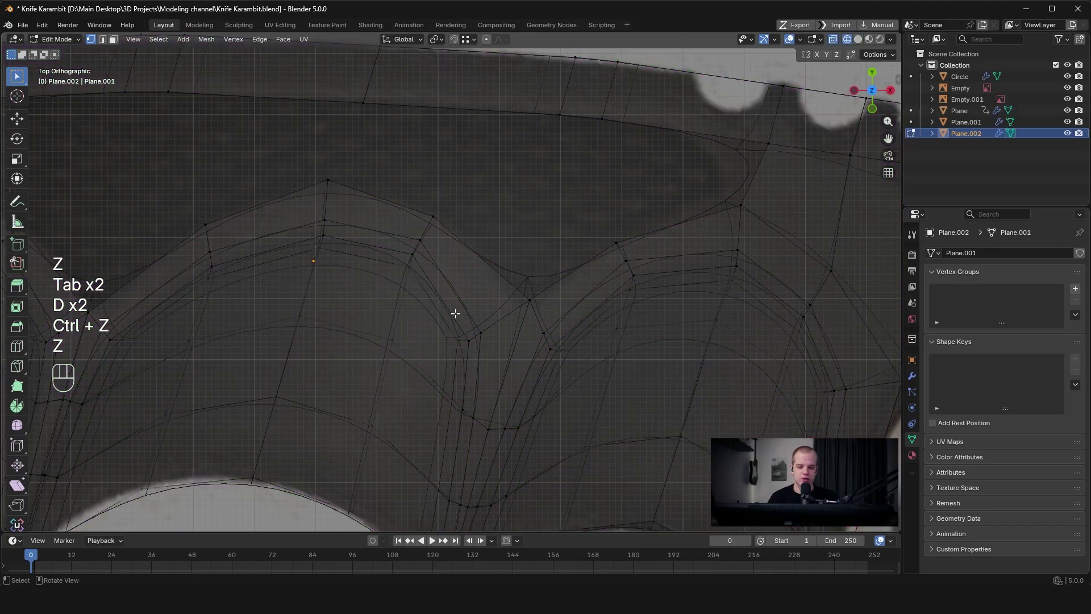
key("z")
key("Tab")
key("Tab")
key("1")
left_click(530, 297)
key("g")
left_click(522, 295)
key("z")
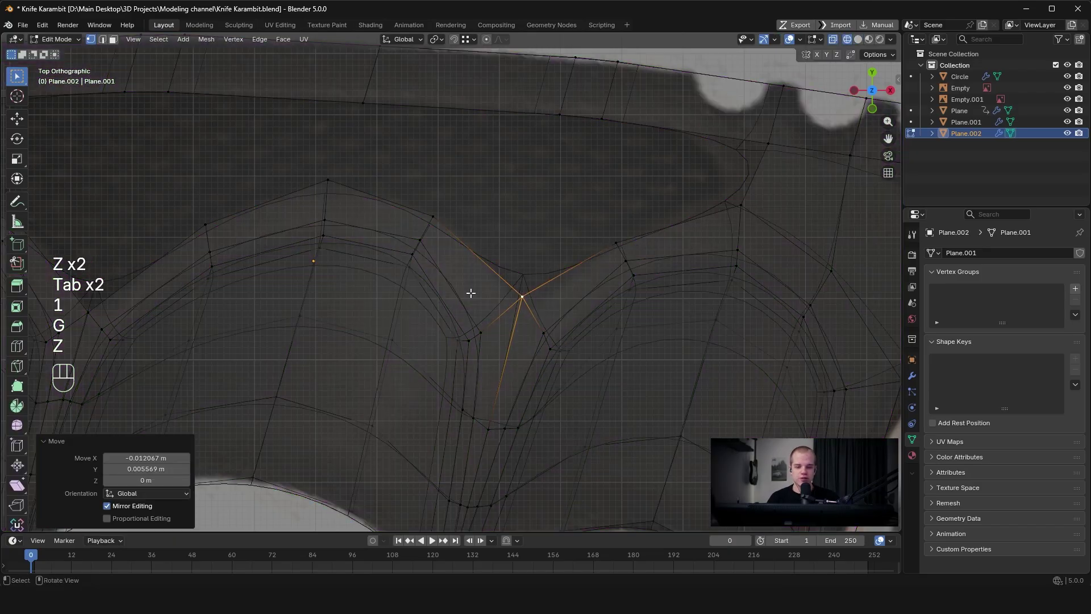
key("z")
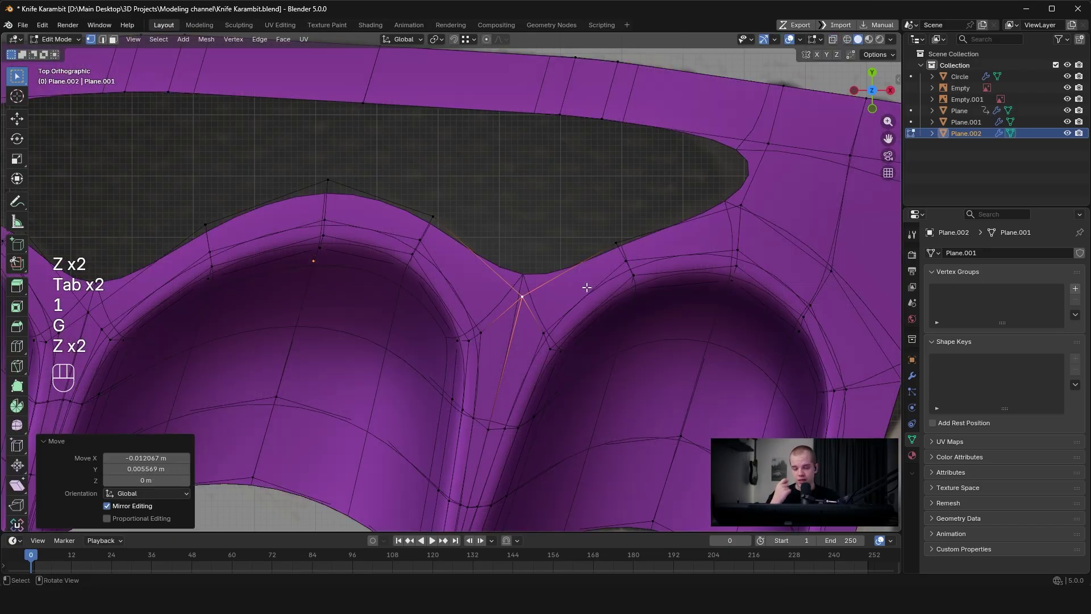
key("alt+a")
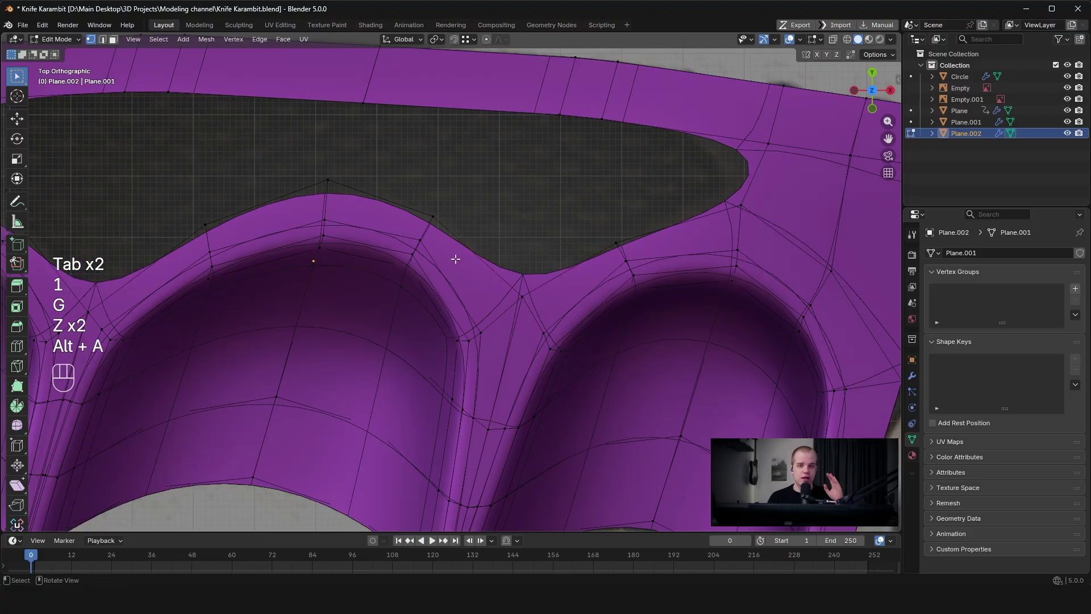
Try adding a loop cut close to each side of the valley between the middle and ring-side grooves, the ring-side one at factor 0.790.
scroll(616, 266, "up", 2)
middle_click_drag(594, 305, 499, 257, "shift")
scroll(506, 260, "down", 3)
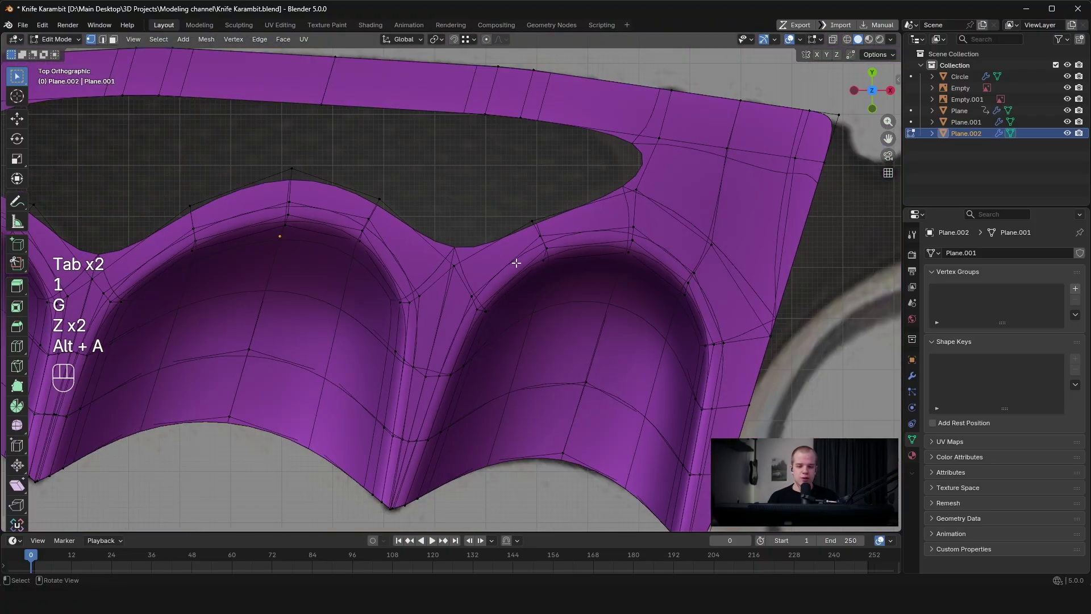
scroll(500, 262, "up", 4)
scroll(431, 231, "down", 2)
key("ctrl+r")
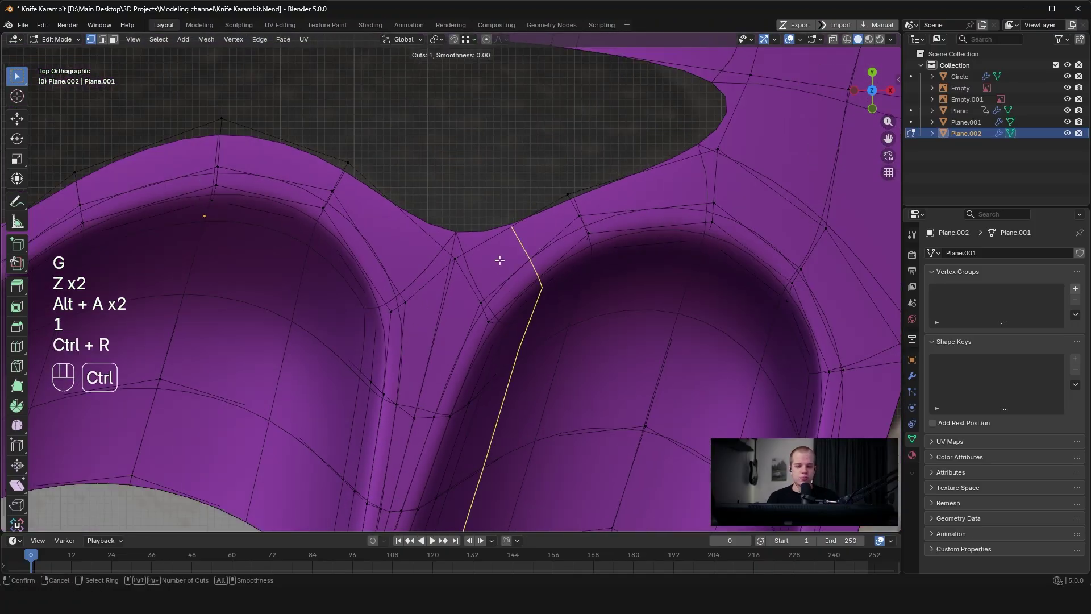
left_click(499, 256)
left_click(456, 272)
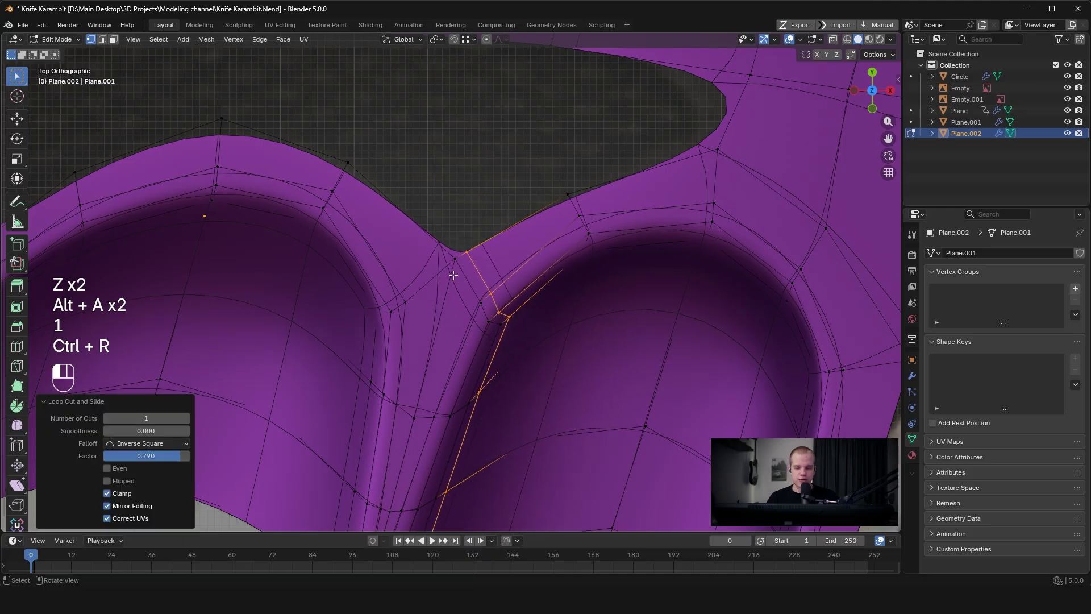
key("ctrl+r")
left_click(422, 247)
left_click(467, 268)
Examine the sharpened valley and the groove shading on the whole plate with the overlays hidden.
key("Tab")
key("alt+a")
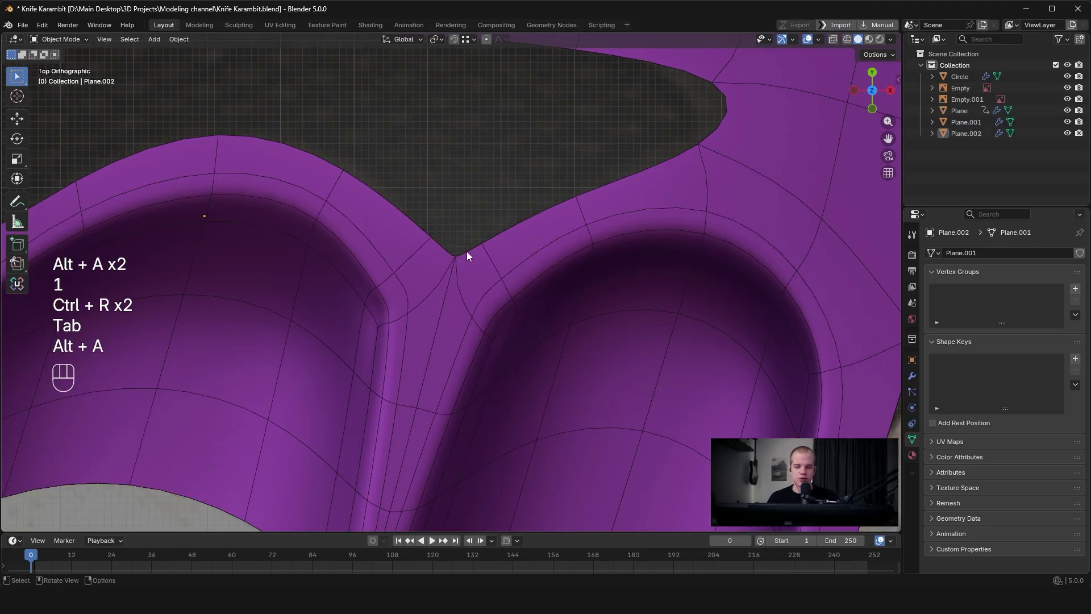
scroll(534, 275, "down", 5)
left_click(807, 39)
middle_click_drag(654, 170, 543, 224)
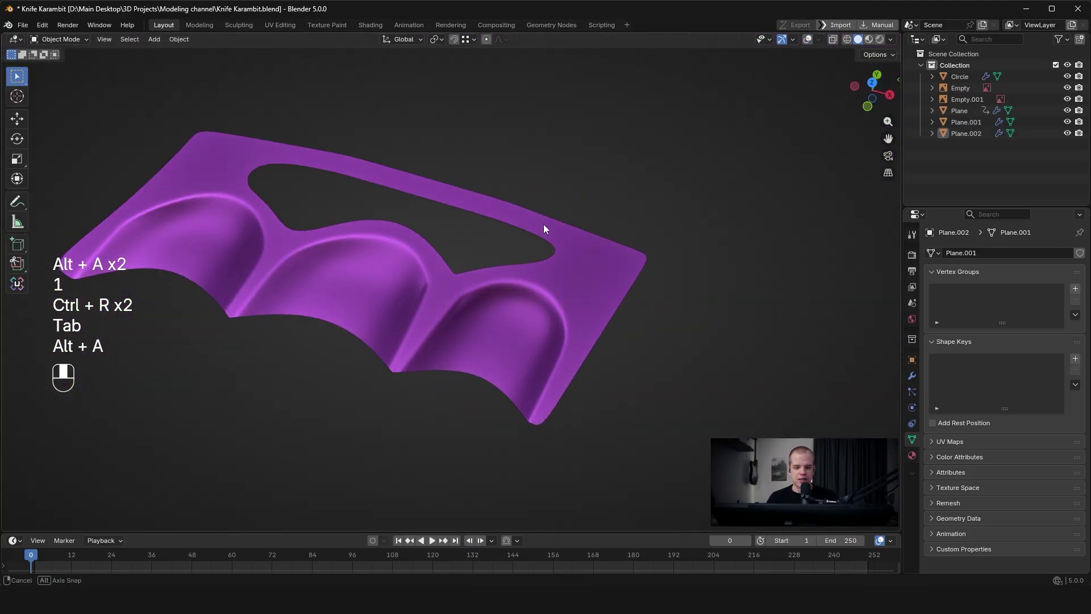
left_click(451, 303)
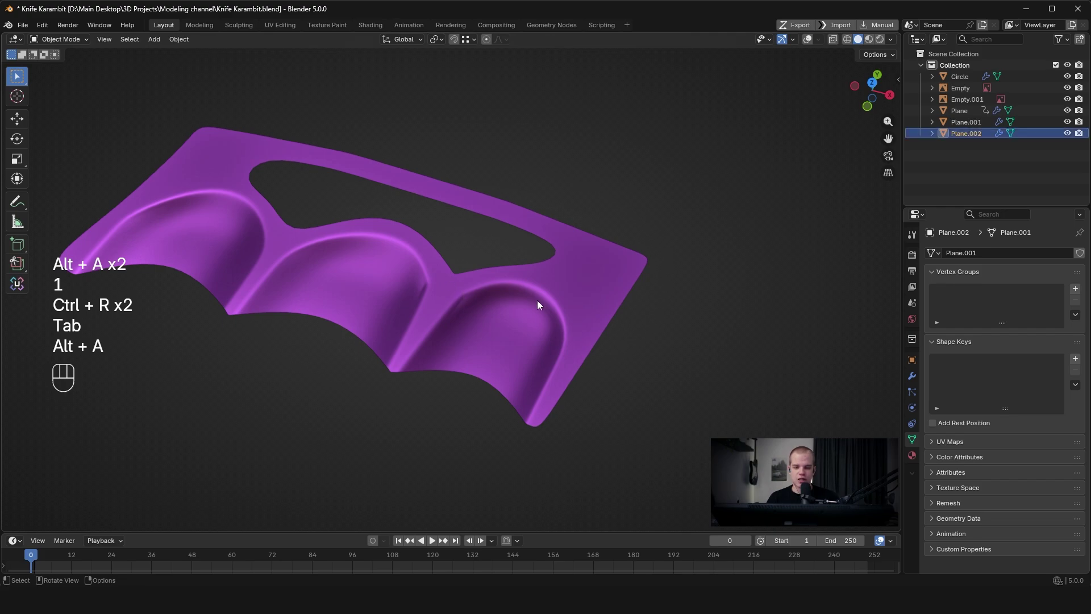
Remove both added edge loops beside the valley between the middle and ring-side grooves, and clear the selection.
key("Tab")
scroll(532, 290, "up", 6)
key("shift+alt+z")
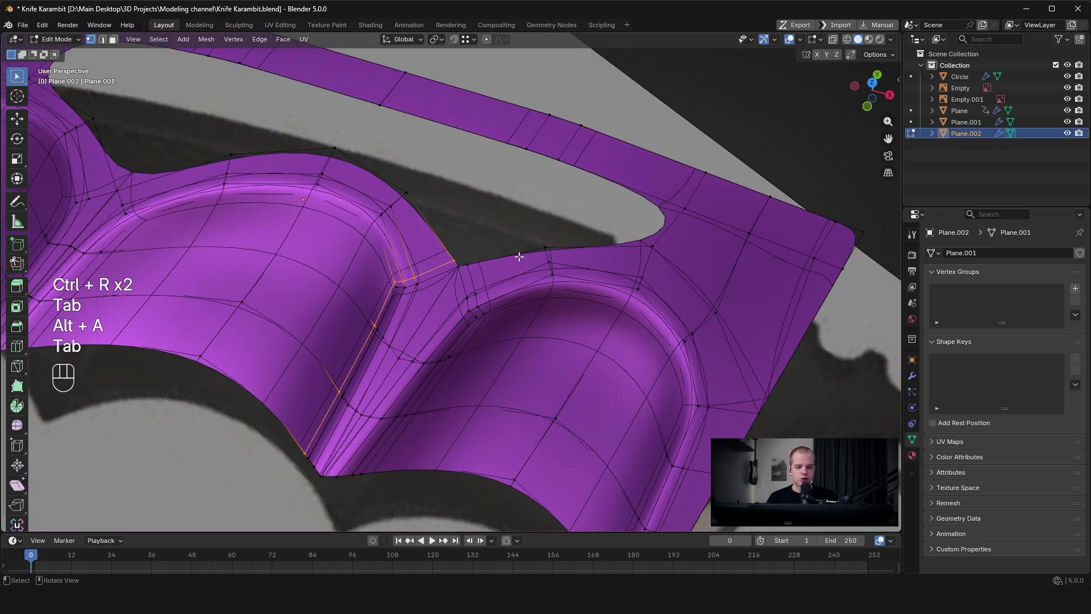
left_click(476, 291, "alt+shift")
key("x")
left_click(469, 288)
key("grave")
scroll(519, 307, "up", 6)
key("alt+a")
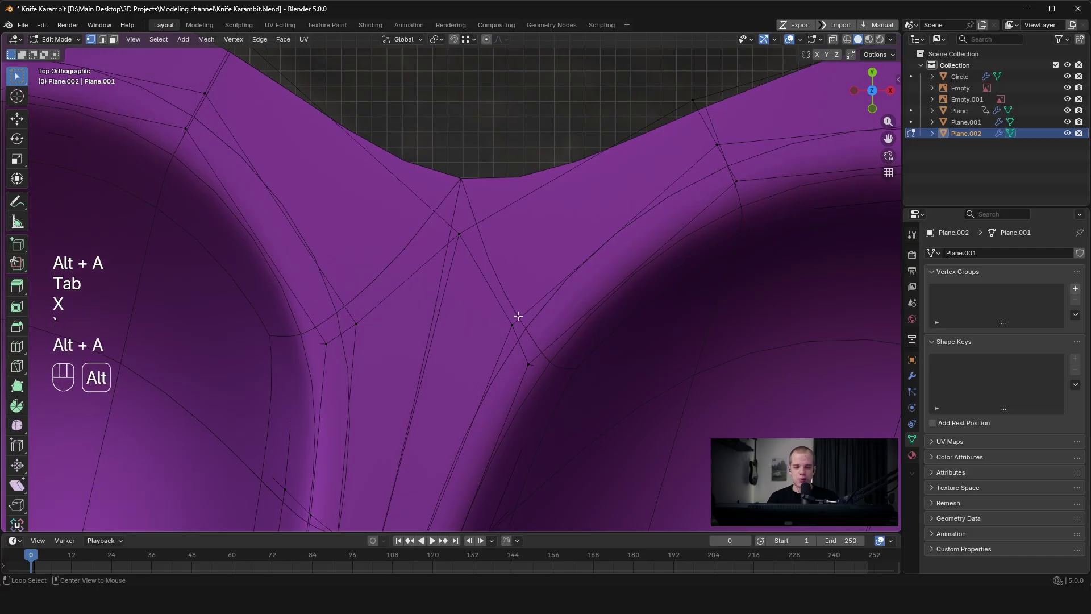
Knife-cut an edge from each inner groove-border corner to the cutout border, on both sides of the valley between the middle and ring-side grooves.
scroll(300, 282, "down", 3)
middle_click_drag(466, 267, 480, 283, "shift")
scroll(465, 287, "up", 1)
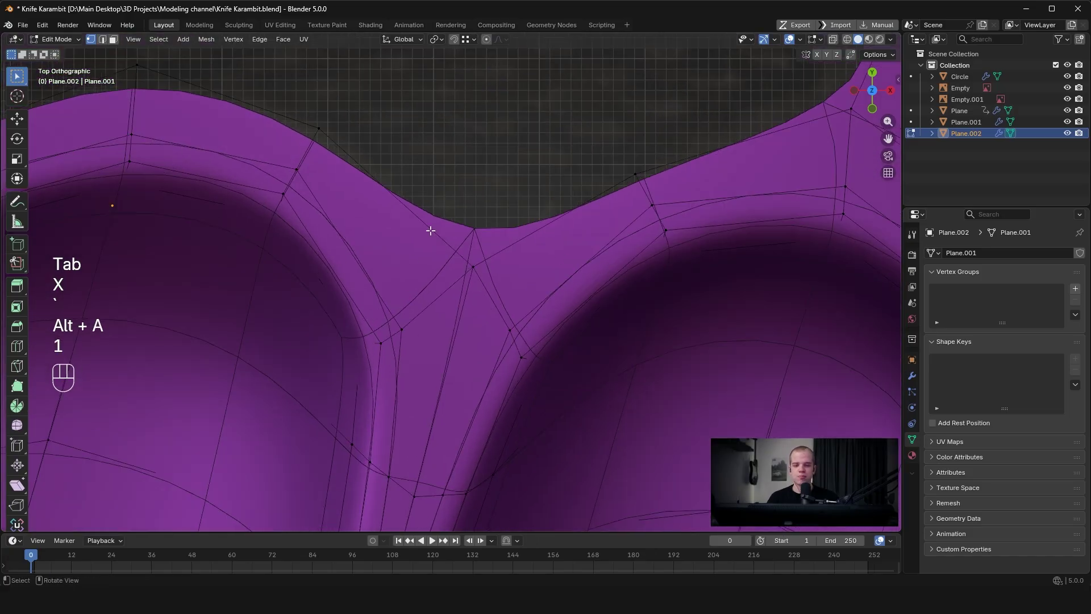
key("k")
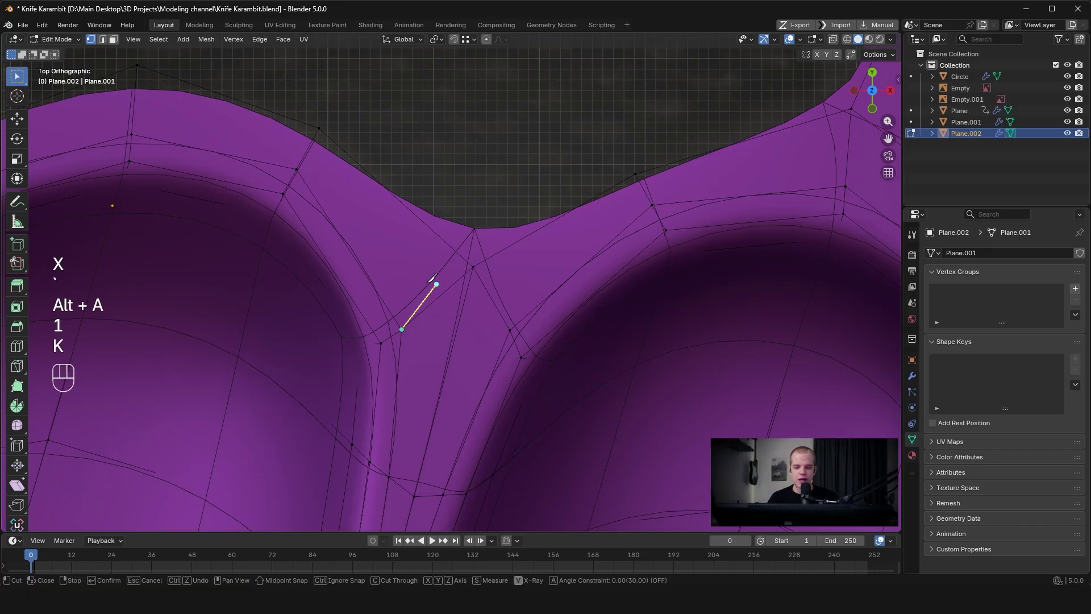
key("Escape")
key("k")
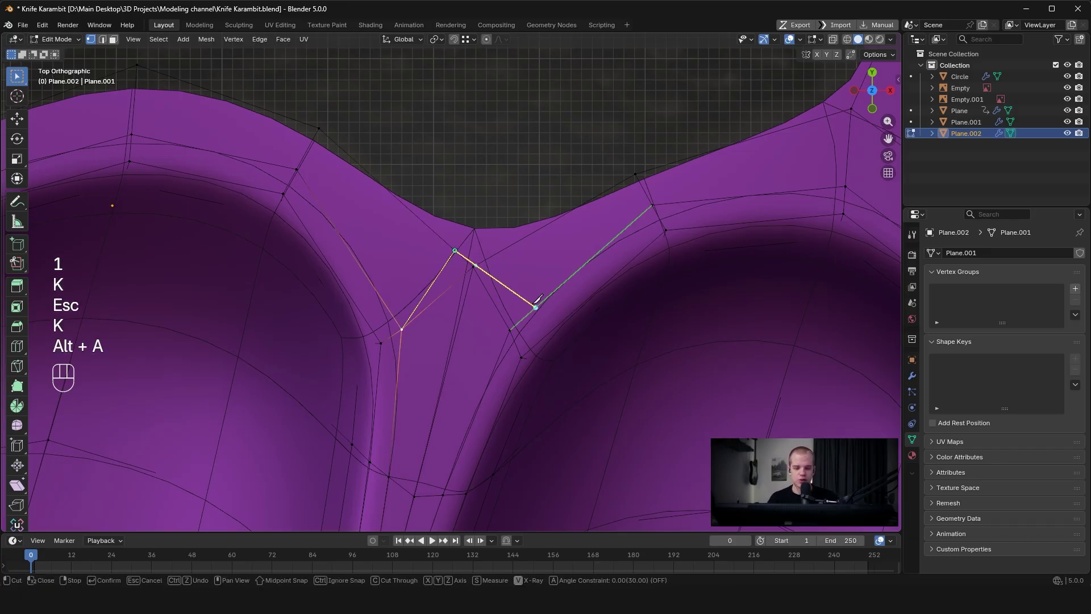
key("Return")
key("k")
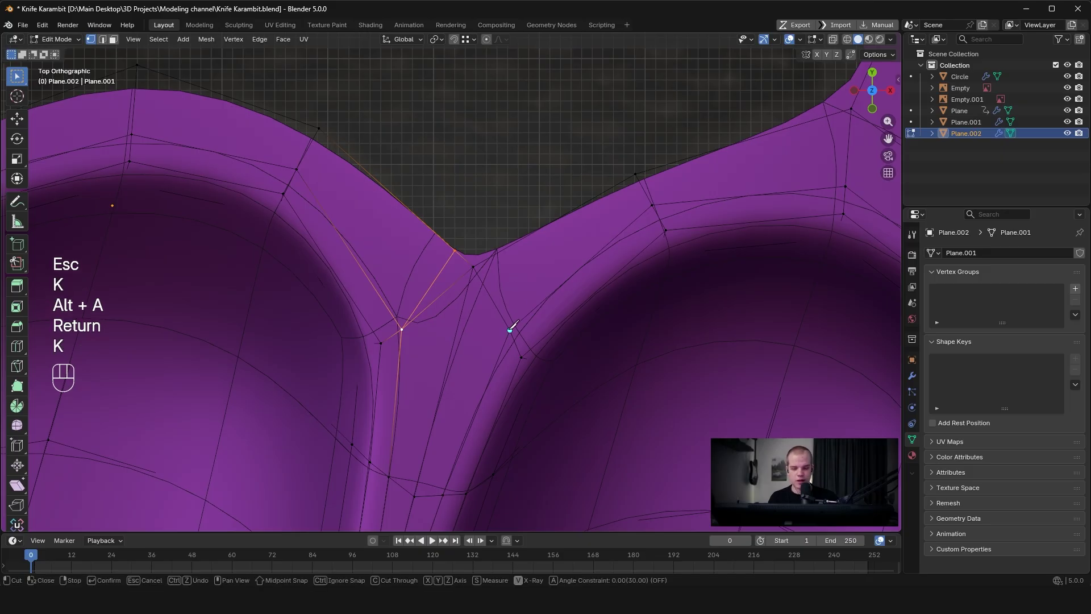
key("Return")
Move the valley vertex and its two new neighbours together by about -0.013 m in Y in wireframe display, and return to solid shading.
key("z")
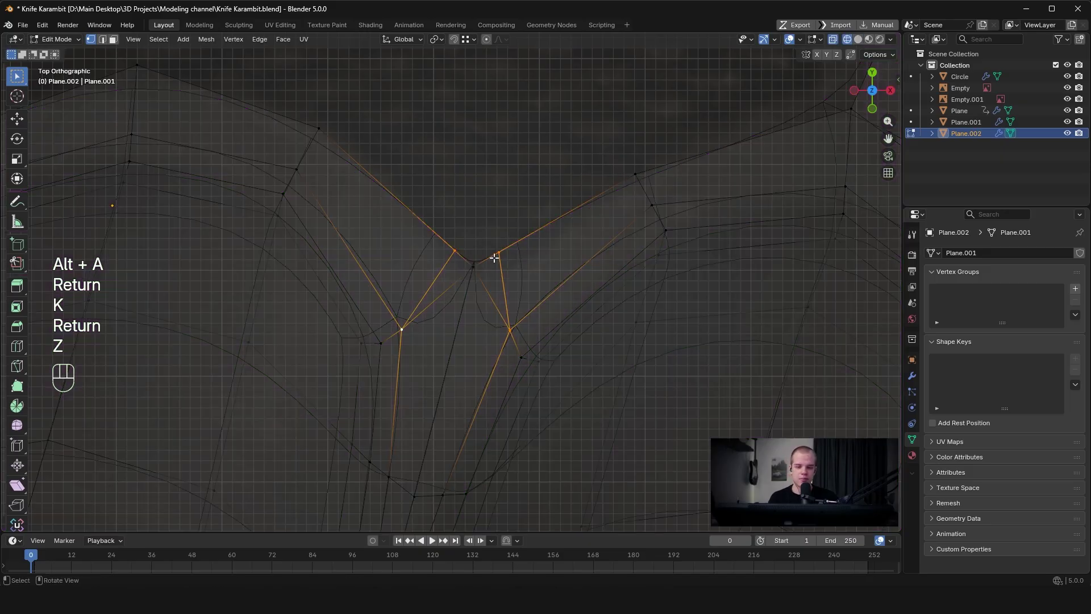
key("1")
key("alt+a")
left_click_drag(431, 284, 521, 227)
key("g")
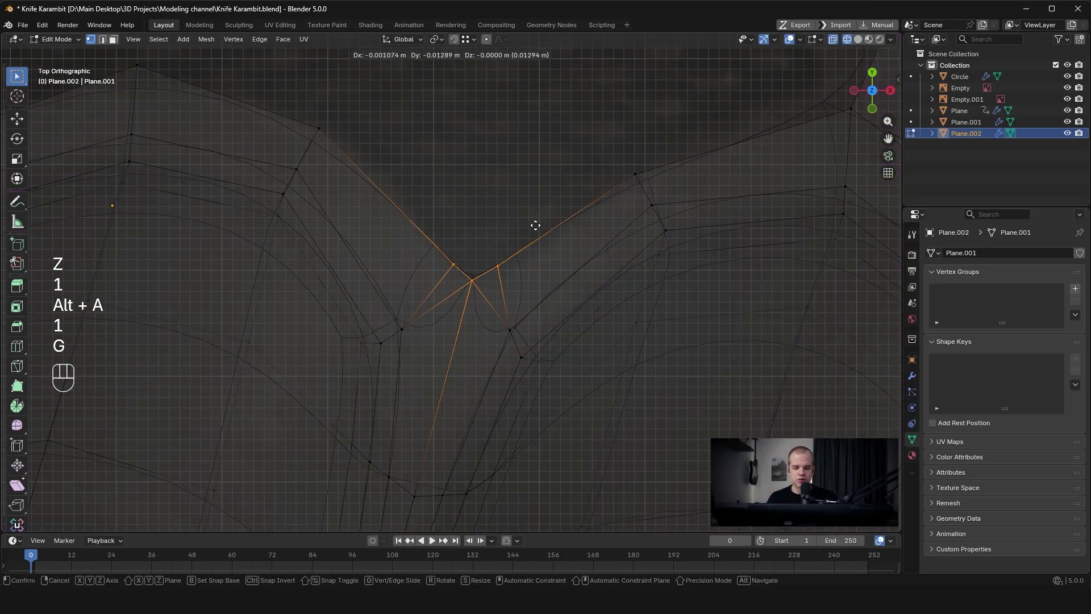
left_click(546, 224)
key("z")
left_click(620, 224)
key("alt+a")
key("1")
Dissolve the two diagonal edges joining the valley vertex to the groove-border corners between the middle and ring-side grooves, and clear the selection.
middle_click_drag(490, 305, 506, 283, "shift")
scroll(561, 314, "up", 2)
scroll(545, 321, "down", 1)
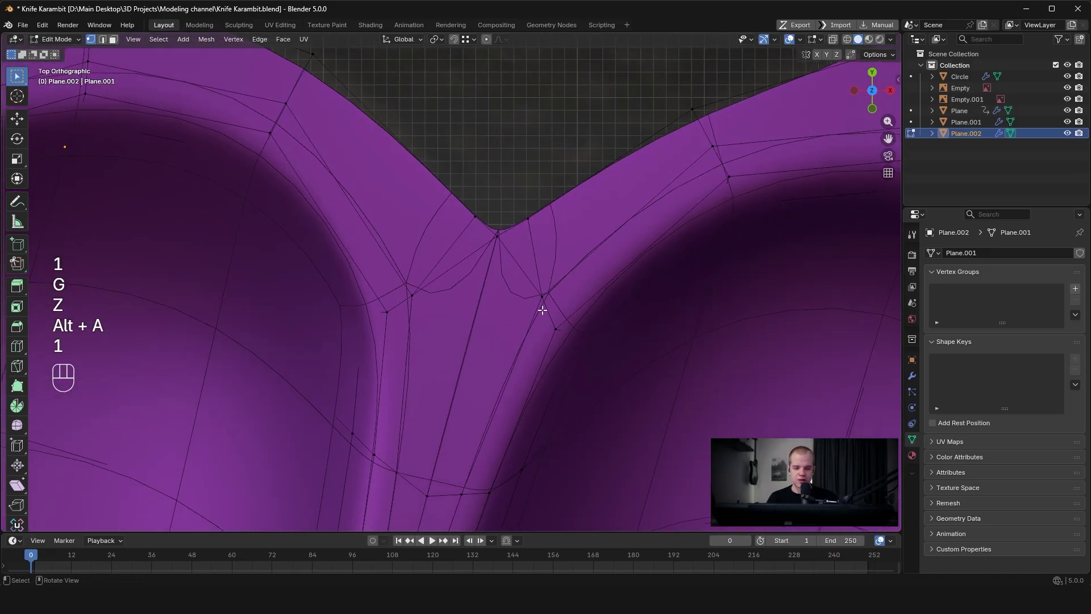
key("1")
key("a")
key("alt+a")
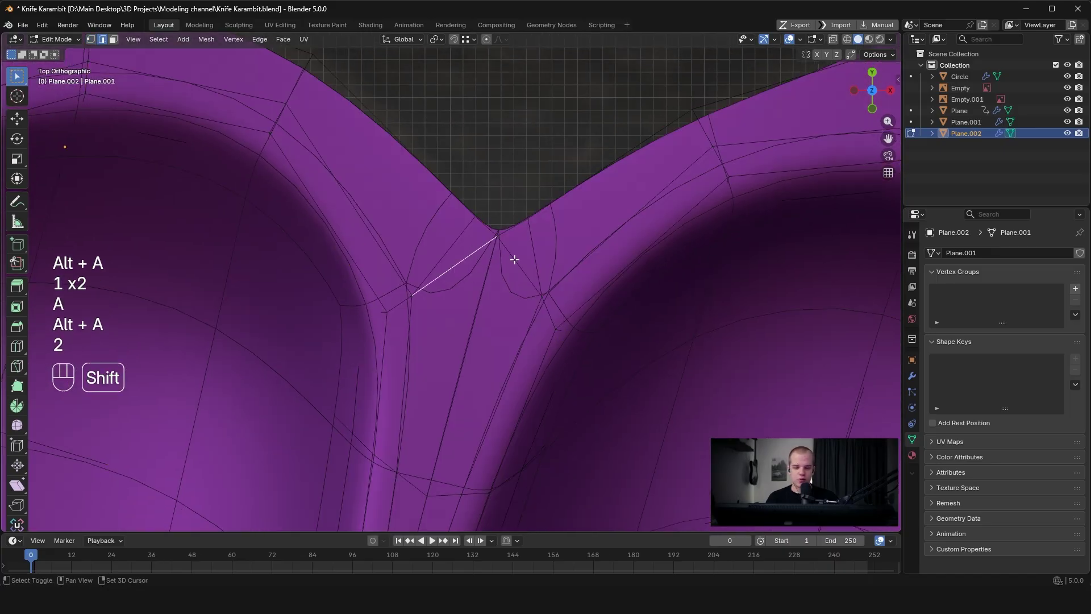
key("alt+a")
key("a")
key("a")
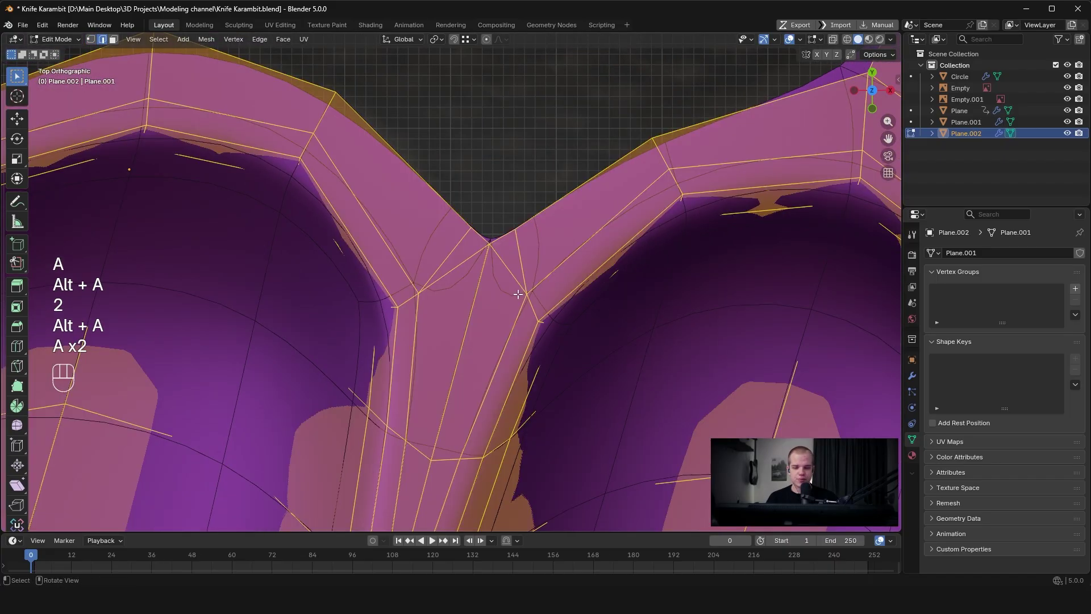
scroll(501, 273, "up", 2)
middle_click_drag(522, 270, 502, 295, "shift")
key("alt+a")
key("2")
key("x")
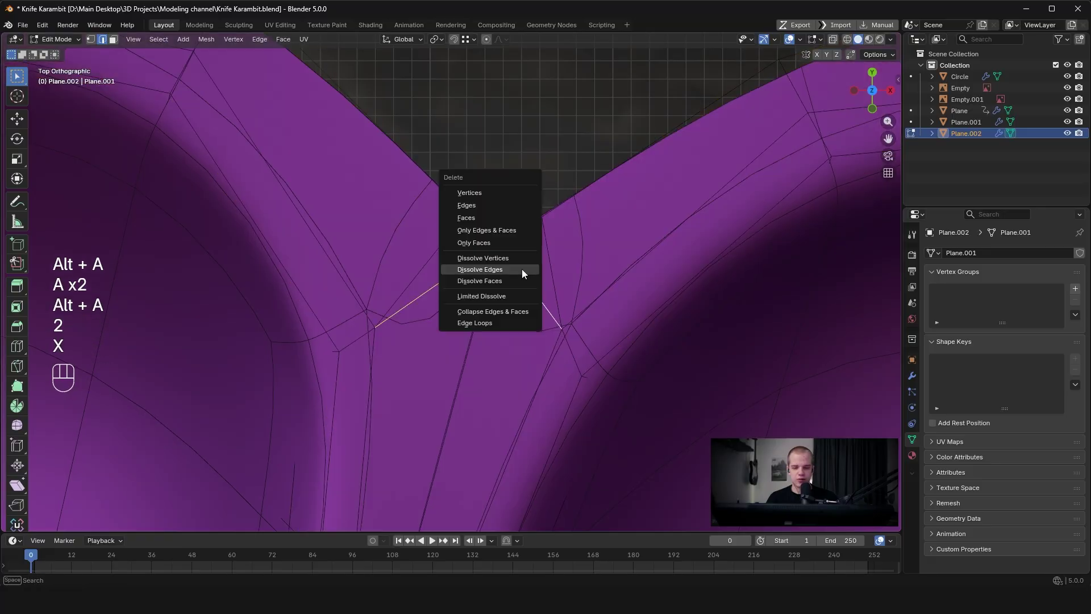
left_click(522, 268)
key("1")
key("a")
key("alt+a")
key("1")
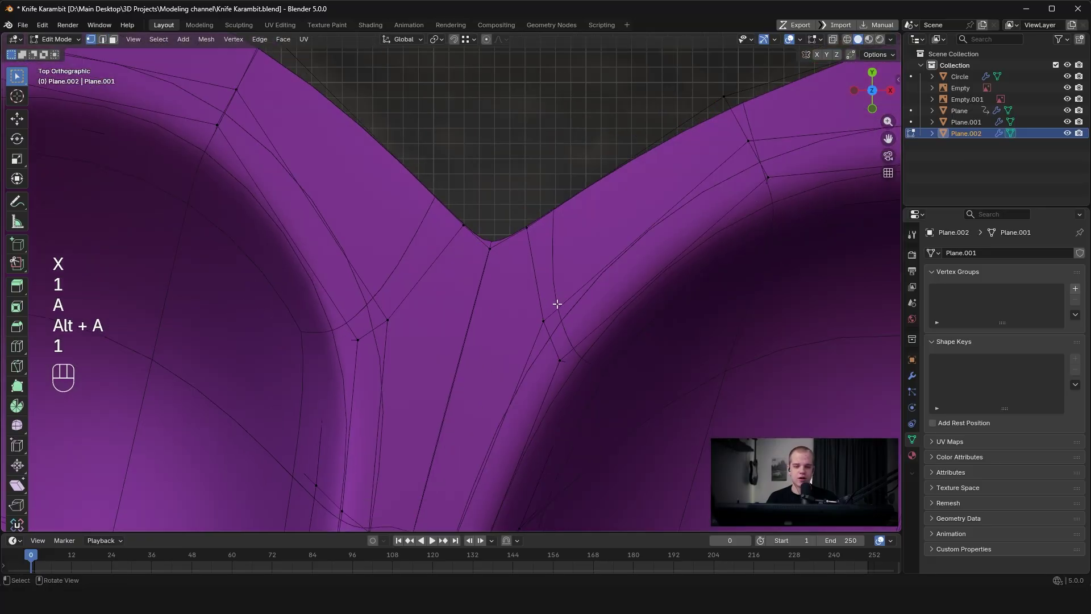
Knife-cut an edge between the two groove-border corners through a point on the centre edge below the valley, and clear the selection.
middle_click_drag(557, 305, 555, 285, "shift")
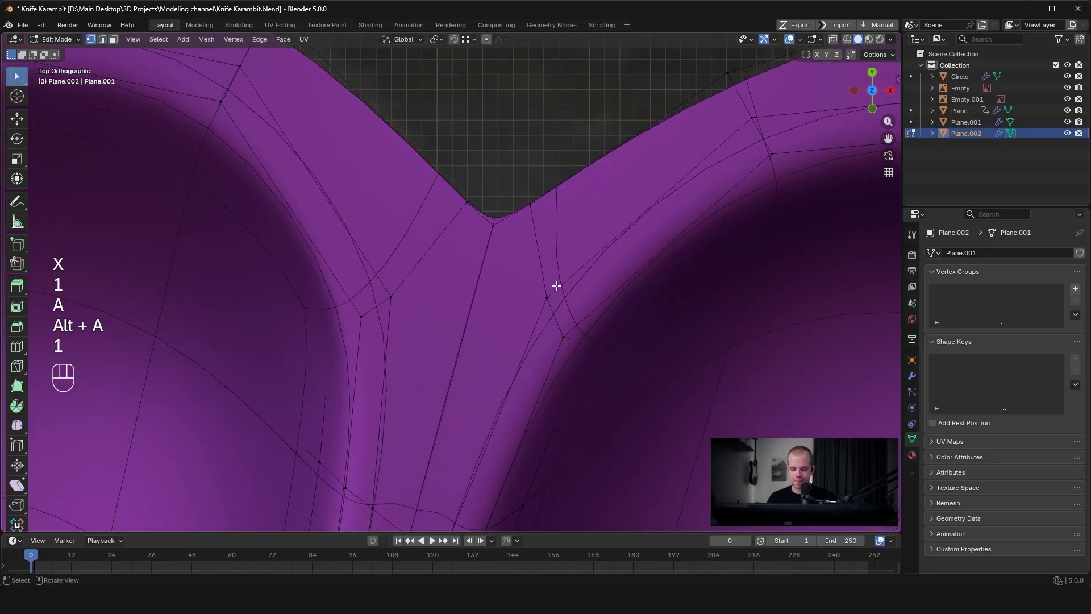
key("k")
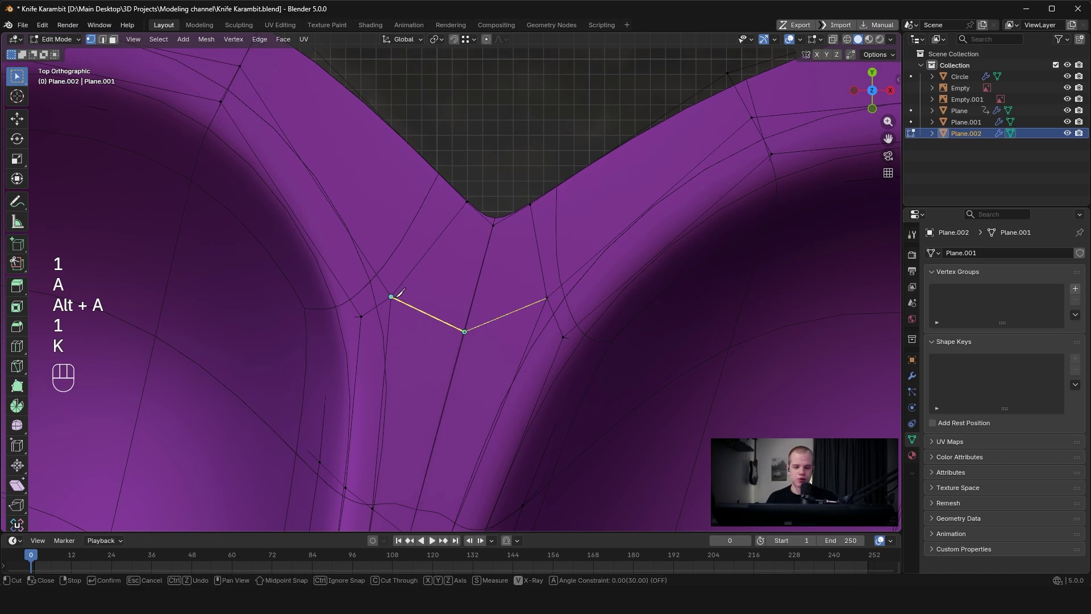
key("Return")
scroll(535, 284, "down", 3)
key("alt+a")
key("a")
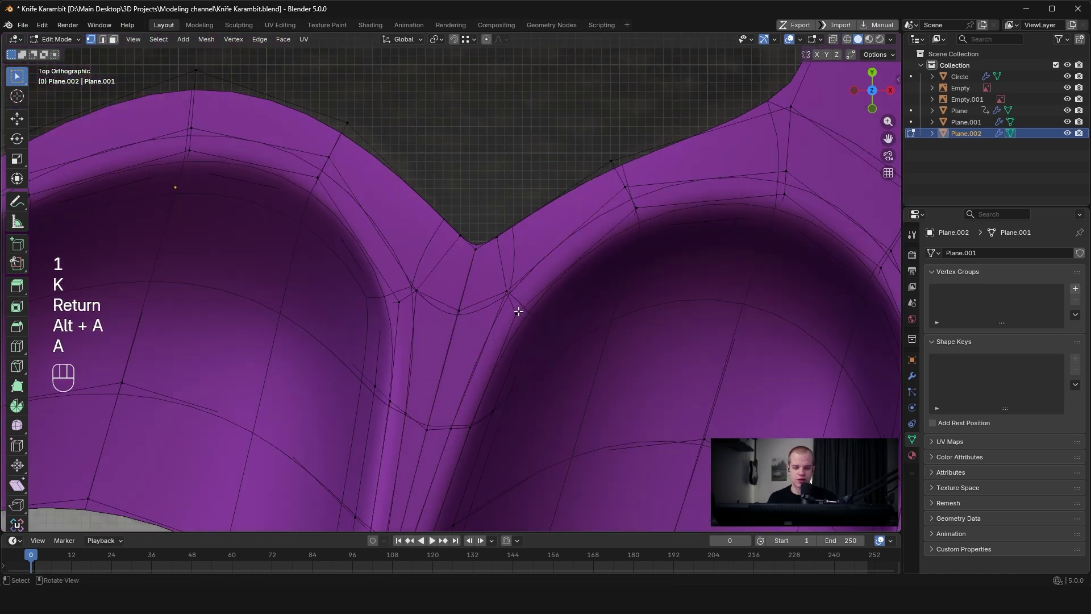
Check the four faces around the new centre vertex below the valley between the middle and ring-side grooves by selecting them.
key("a")
key("alt+a")
key("3")
left_click(474, 338)
left_click(437, 328, "shift")
left_click(445, 281, "shift")
left_click(487, 284, "shift")
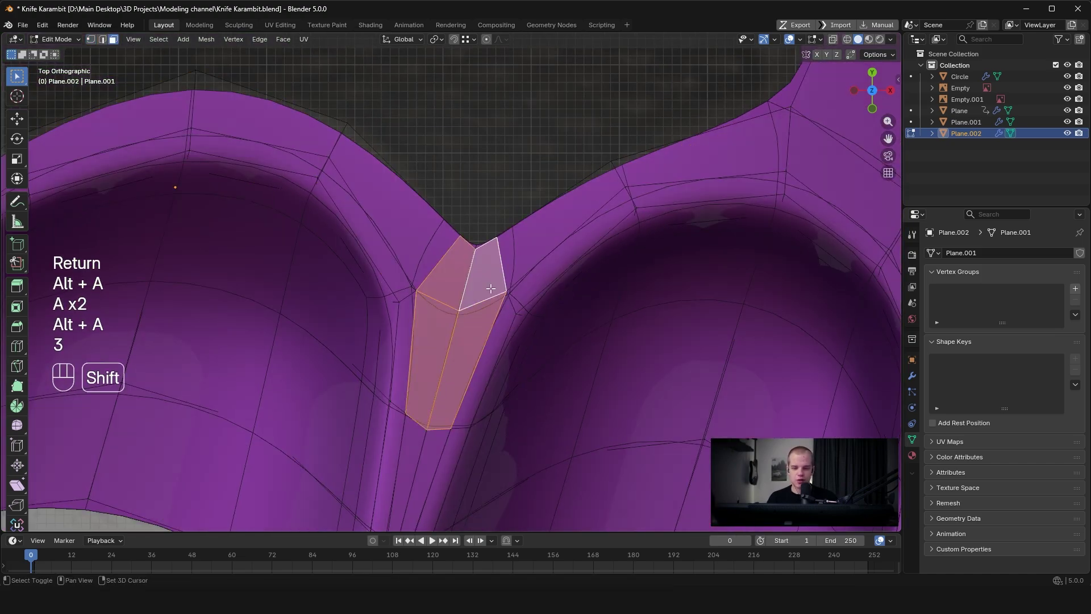
key("z")
key("z")
key("1")
key("alt+a")
key("a")
key("a")
key("3")
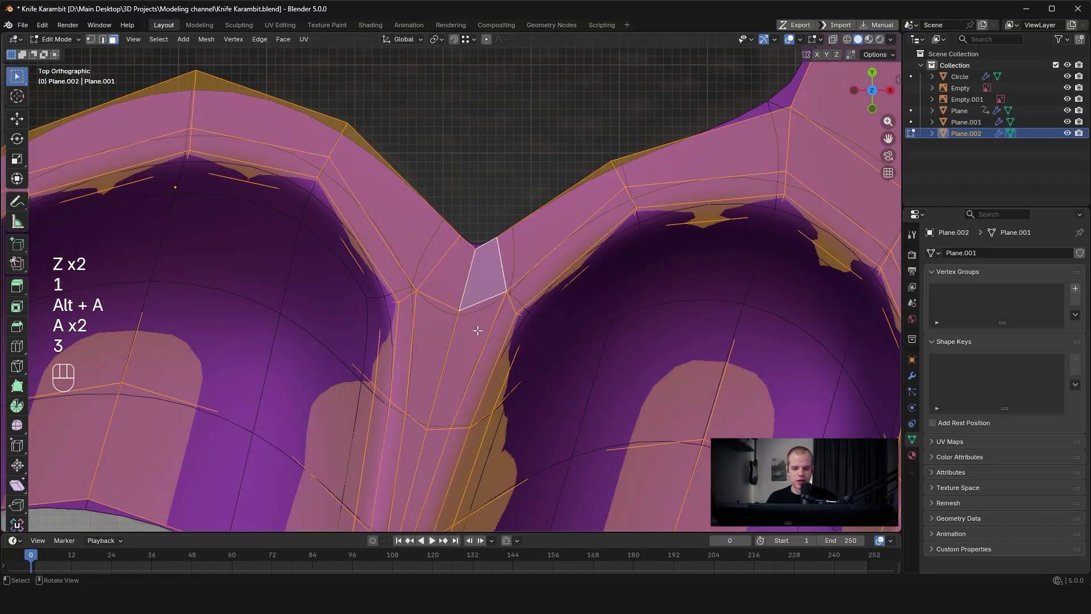
left_click(478, 330)
left_click(498, 332, "shift")
left_click(528, 285, "shift")
key("alt+a")
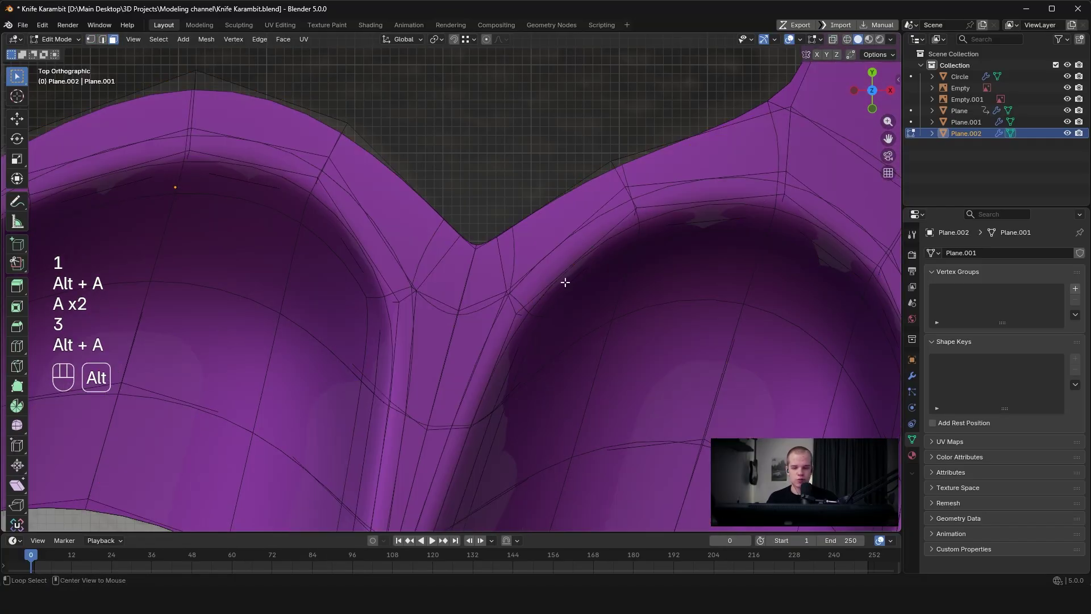
Review the smoothed wireframe of the whole grooved plate in Object Mode.
key("Tab")
key("alt+a")
scroll(612, 286, "down", 4)
key("grave")
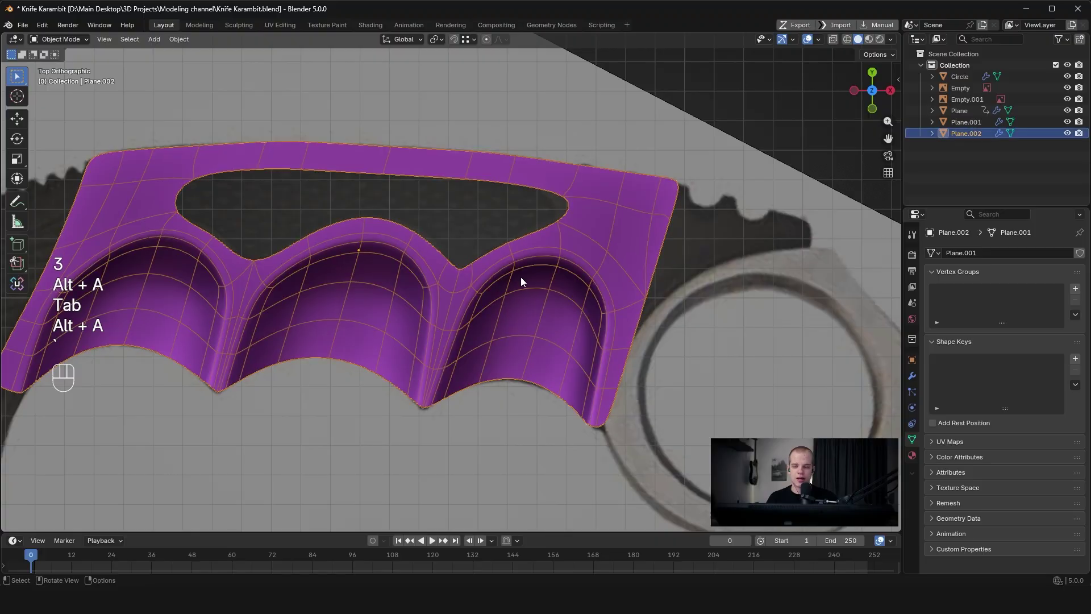
key("alt+a")
key("alt+a")
scroll(454, 294, "down", 5)
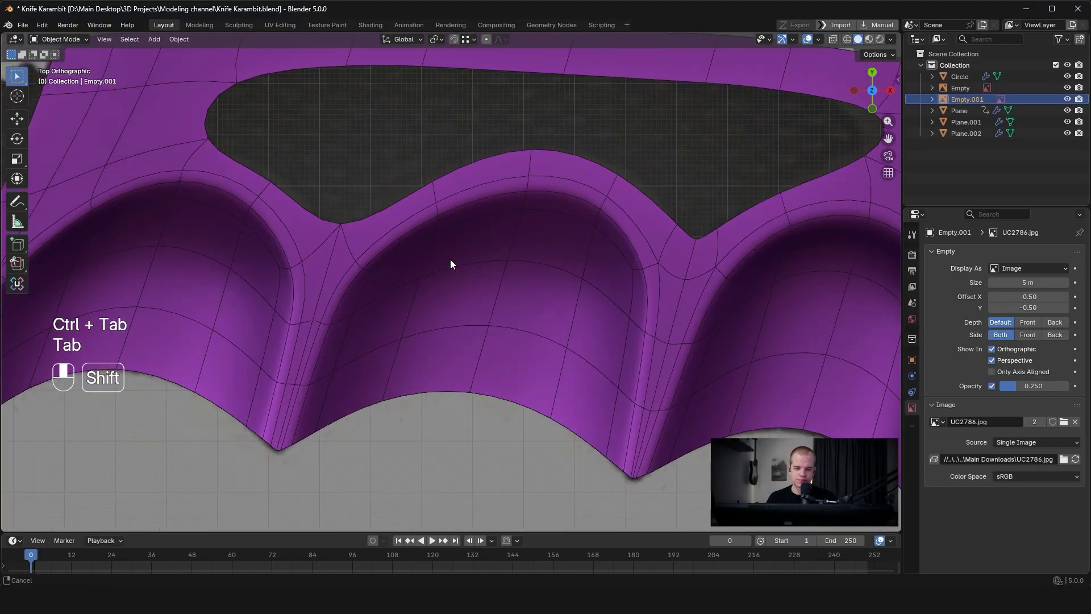
Move the valley vertex between the blade-side and middle grooves by about 0.0026 m in X and 0.0209 m in Y.
middle_click_drag(450, 260, 568, 268, "shift")
key("Tab")
scroll(569, 267, "up", 5)
key("a")
key("alt+a")
key("1")
left_click(556, 287)
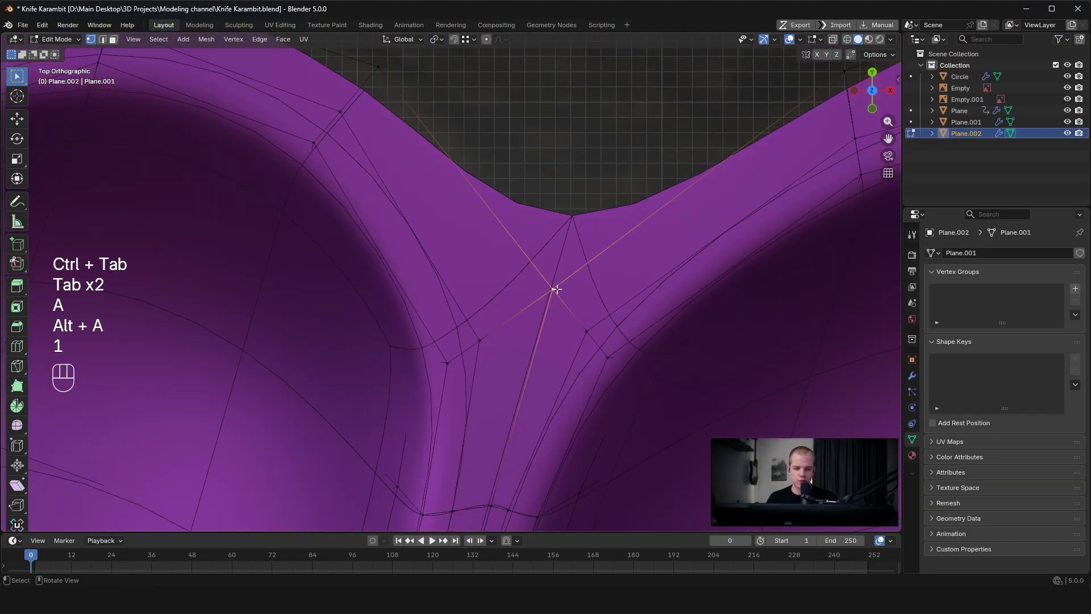
key("g")
left_click(558, 258)
Knife-cut an edge from each groove-border corner to the cutout border on both sides of the blade-side valley vertex.
key("k")
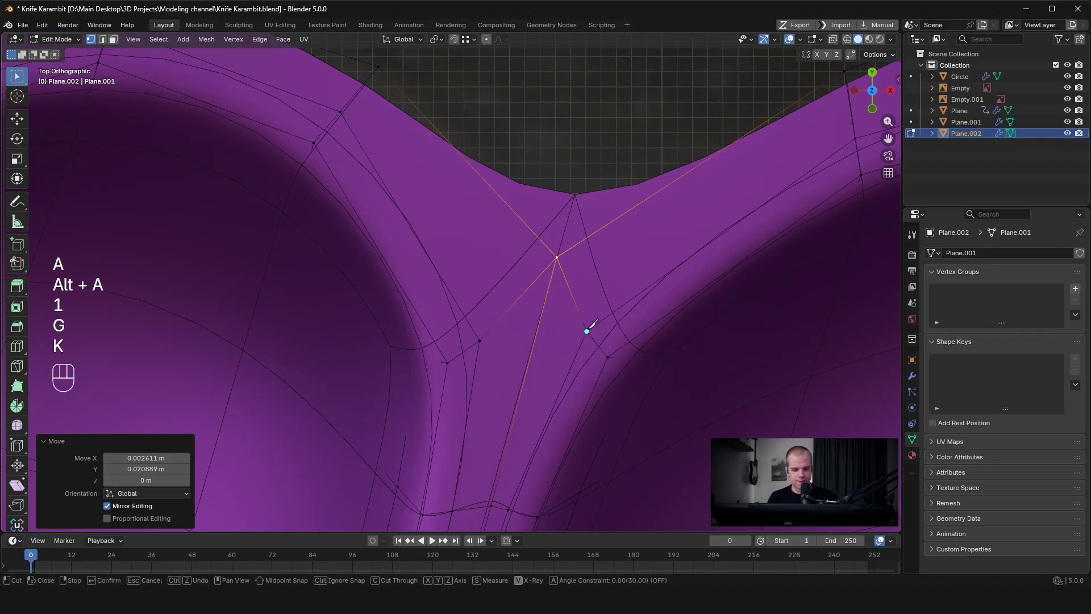
left_click(587, 245)
key("Return")
key("alt+a")
key("1")
key("F1")
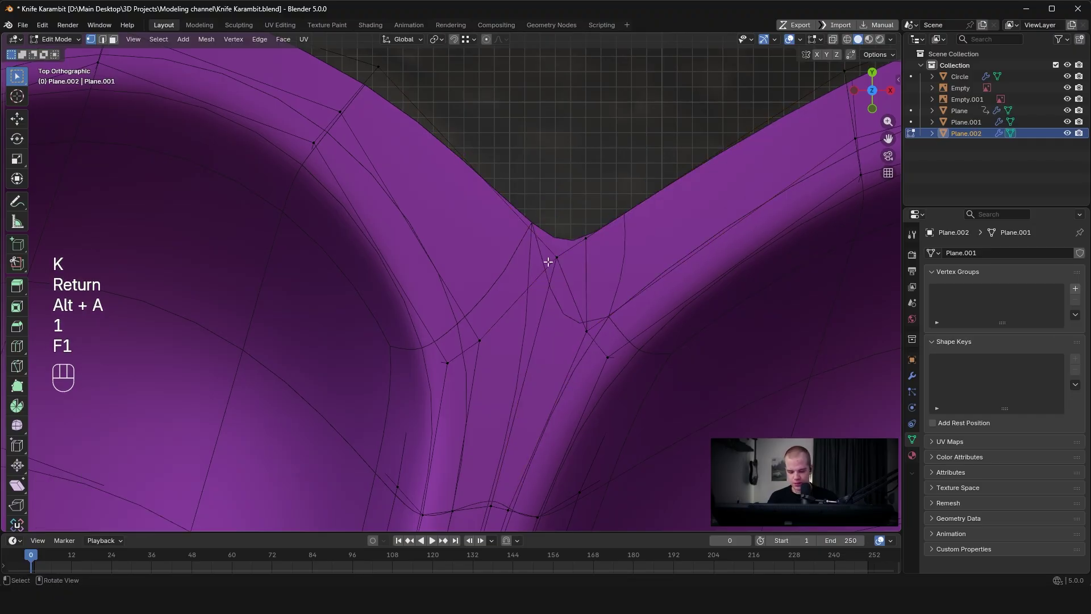
key("l")
key("k")
left_click(481, 340)
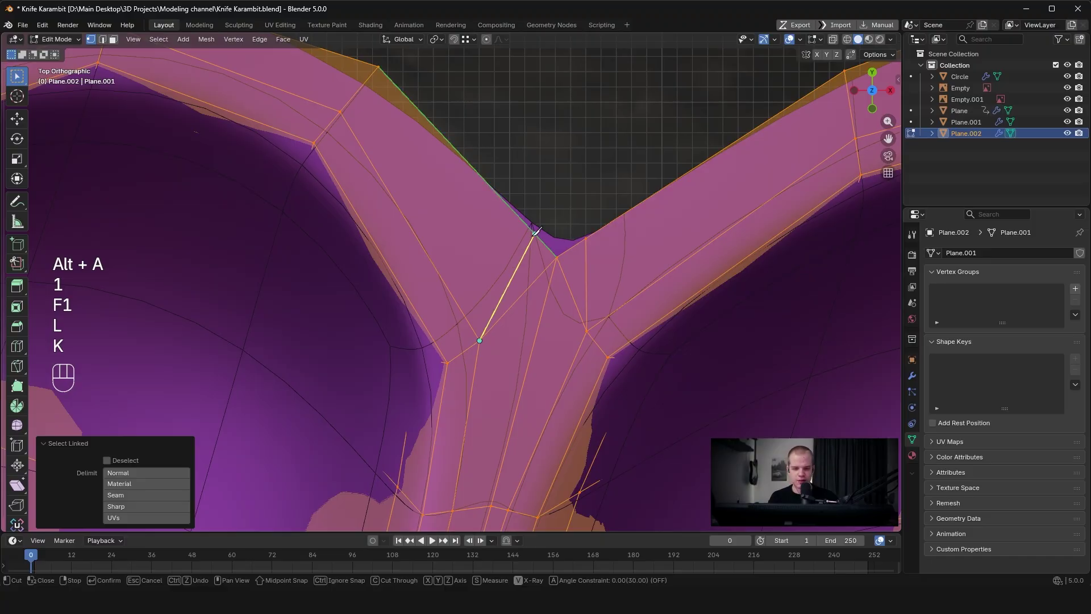
left_click(535, 232)
key("Return")
Dissolve the two diagonal edges running from the blade-side valley vertex to the groove-border corners, and clear the selection.
key("2")
key("x")
left_click(572, 289)
key("1")
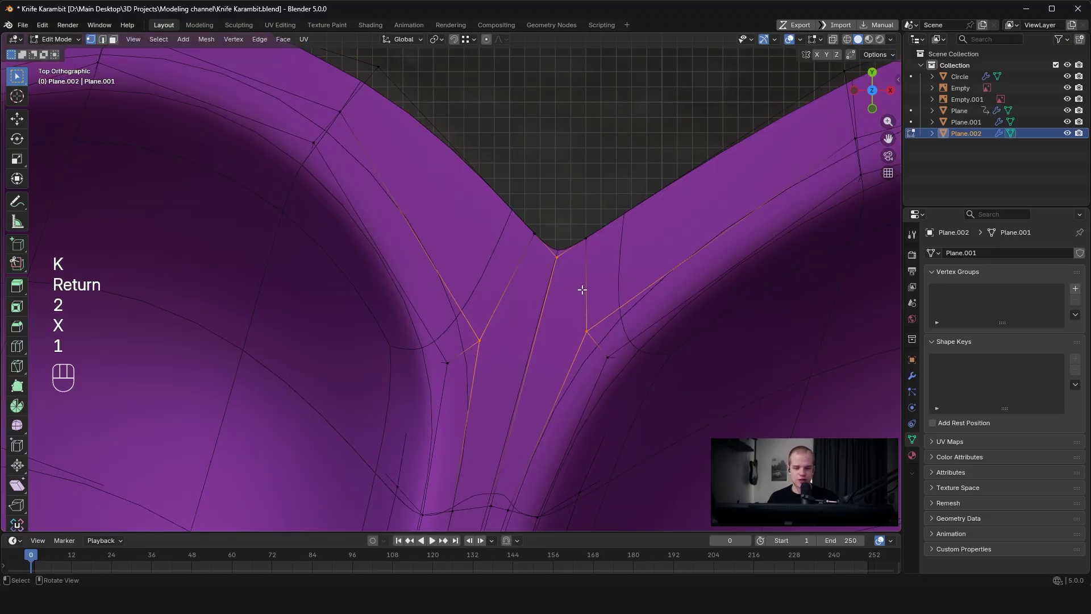
key("a")
key("alt+a")
Knife-cut a U-shaped edge path from the cutout border around the blade-side valley's centre edge, and connect its lower corners to the edge row below.
scroll(577, 290, "down", 7)
middle_click_drag(577, 289, 728, 287, "shift")
scroll(728, 288, "down", 5)
middle_click_drag(295, 292, 671, 297, "shift")
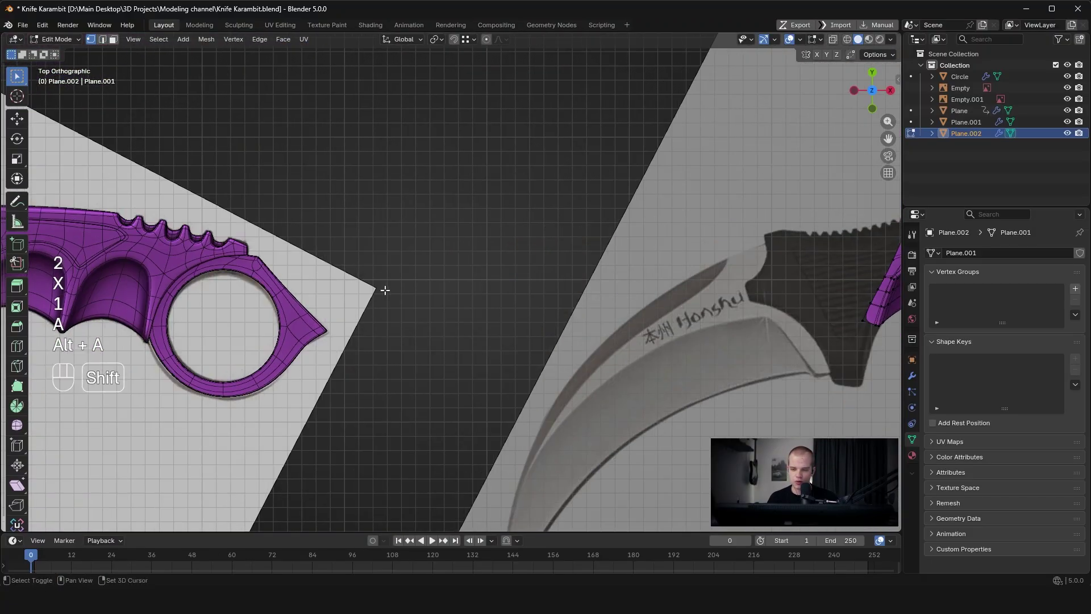
middle_click_drag(385, 291, 693, 303, "shift")
scroll(322, 288, "up", 5)
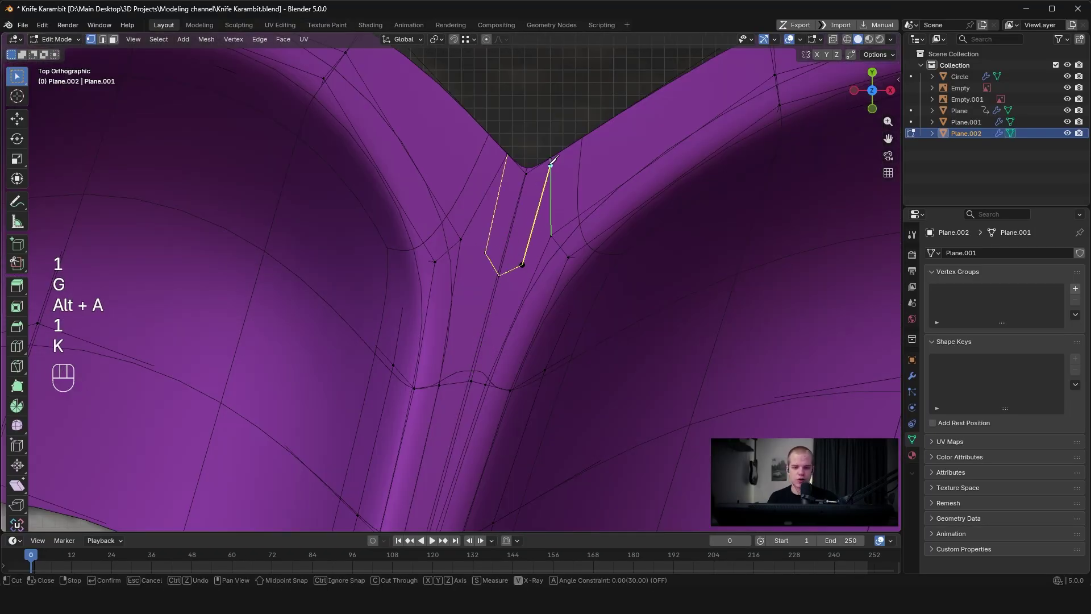
key("Return")
key("alt+a")
key("1")
left_click(520, 268)
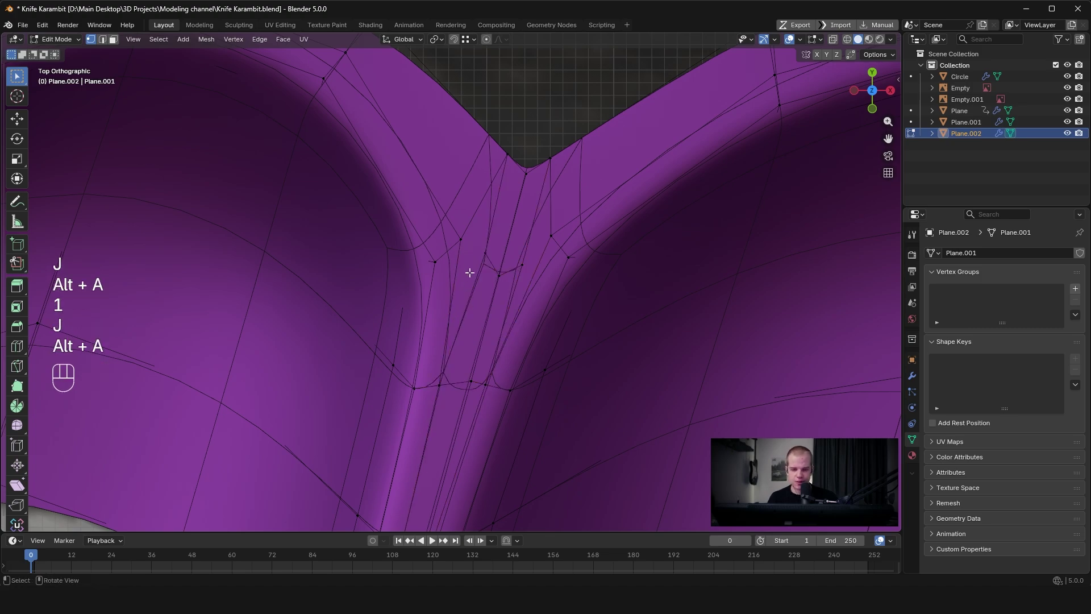
Check the faces below the blade-side valley and examine the shading of the whole plate with the overlays hidden.
key("3")
left_click(478, 303)
left_click(508, 280, "shift")
scroll(524, 235, "down", 8)
key("Tab")
key("alt+a")
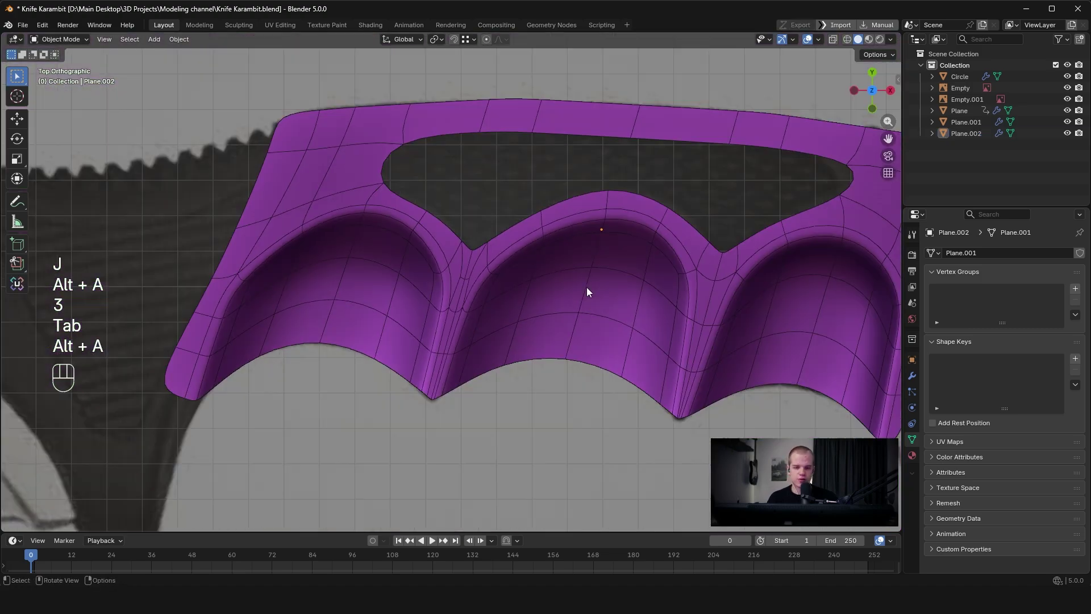
left_click(807, 39)
middle_click_drag(685, 263, 596, 288, "shift")
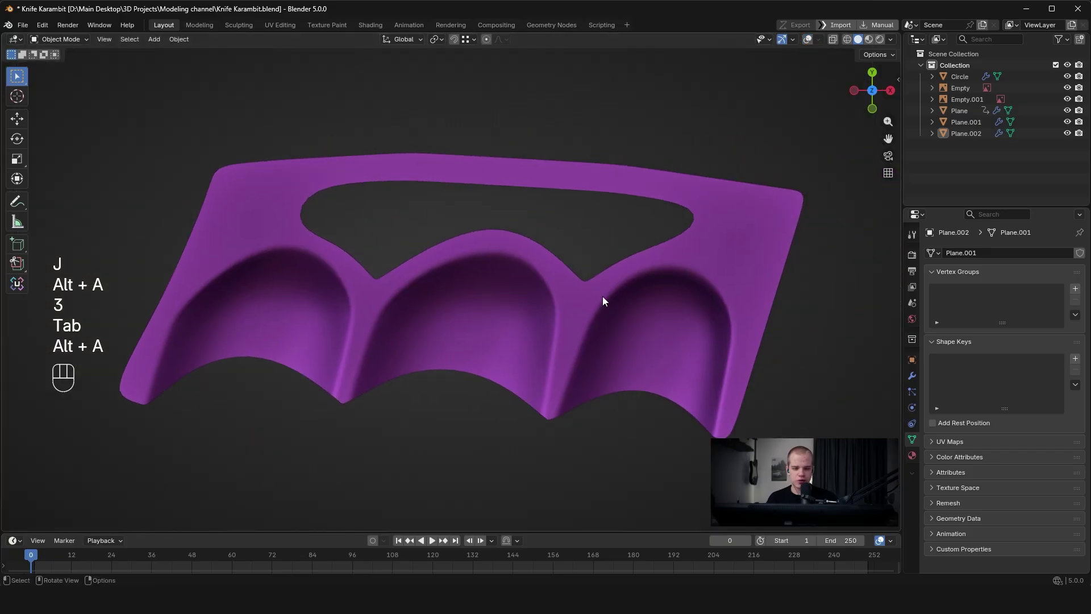
left_click(808, 40)
Try adding a centred loop cut between the cutout border and the groove borders, running through both valleys.
scroll(482, 222, "up", 4)
key("Tab")
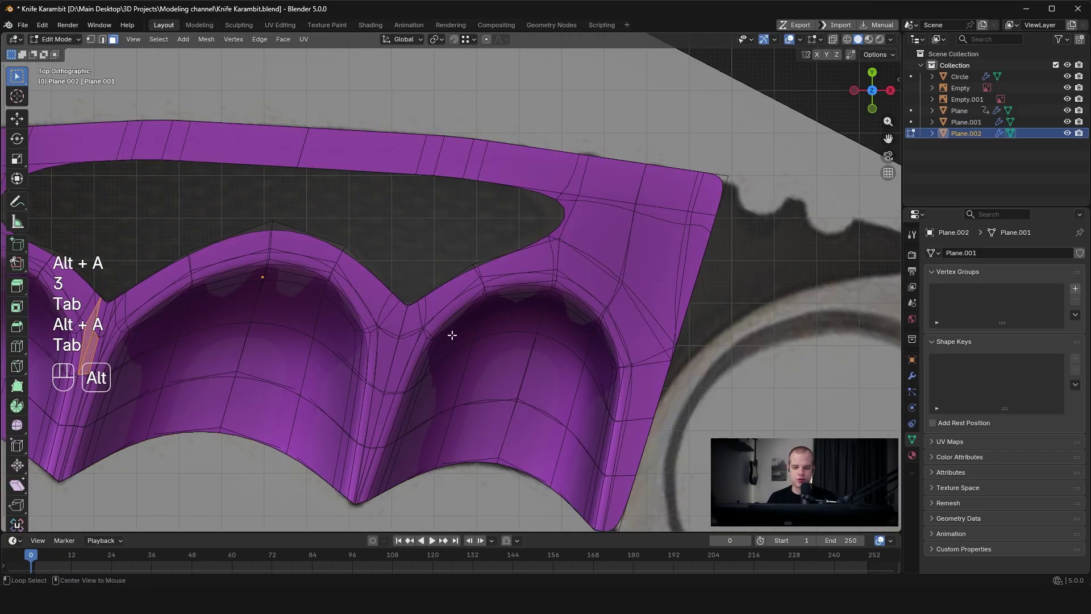
key("a")
key("alt+a")
middle_click_drag(397, 351, 460, 280, "shift")
key("Tab")
scroll(619, 281, "down", 1)
key("Tab")
key("a")
key("alt+a")
scroll(383, 287, "up", 4)
key("ctrl+r")
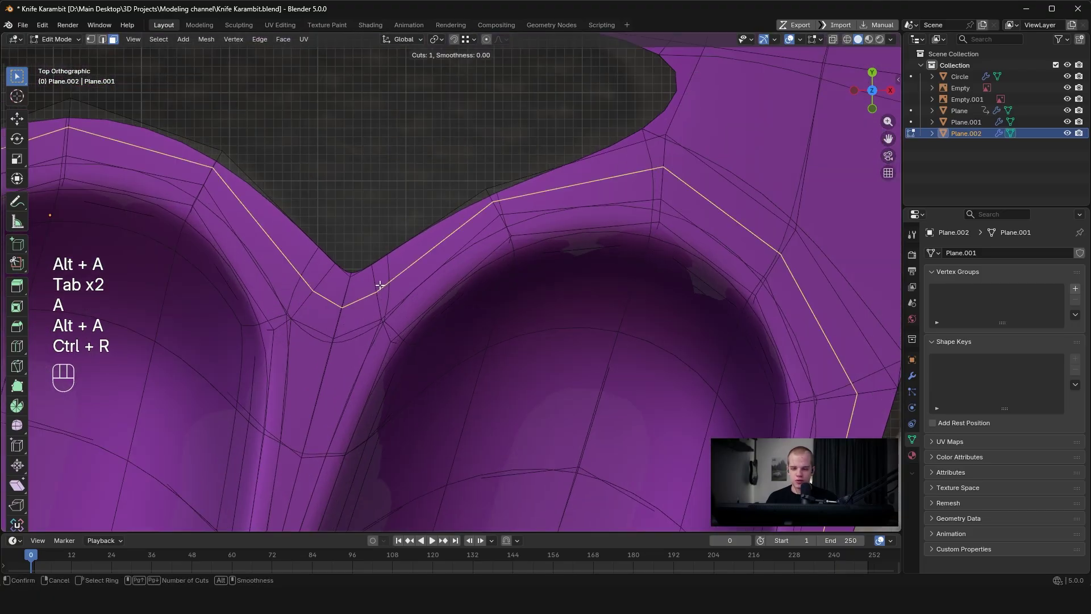
left_click(380, 286)
right_click(379, 285)
key("Tab")
key("Tab")
scroll(392, 264, "down", 5)
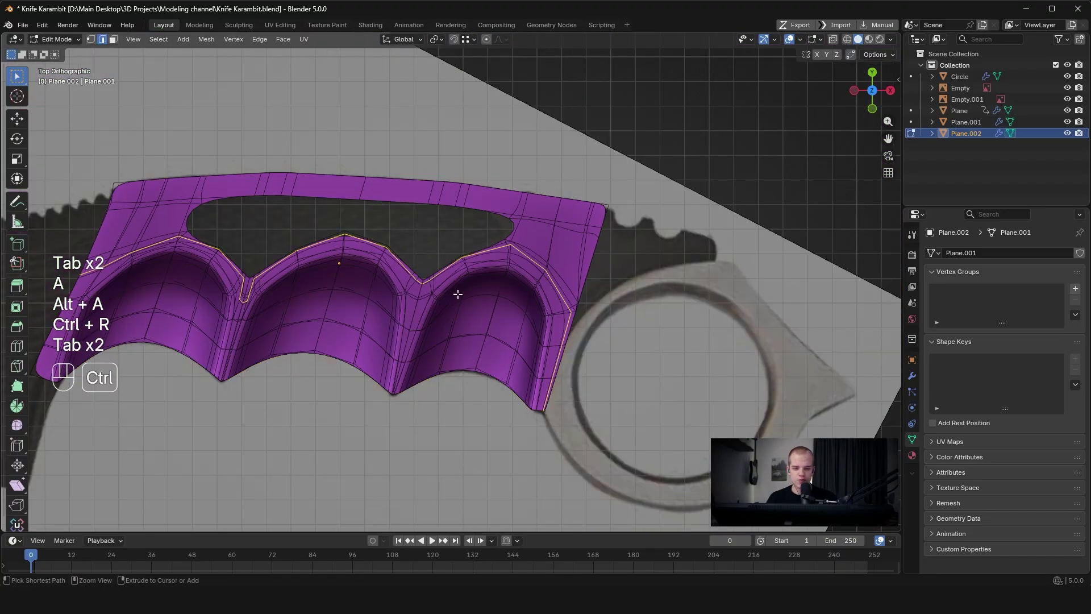
Undo the loop cut added between the cutout border and the groove borders.
key("ctrl+z")
key("ctrl+z")
key("ctrl+z")
Examine the plate's edge flow in Object Mode around both valleys and the ring-side end of the cutout.
key("Tab")
scroll(624, 292, "up", 3)
key("alt+a")
scroll(691, 285, "up", 2)
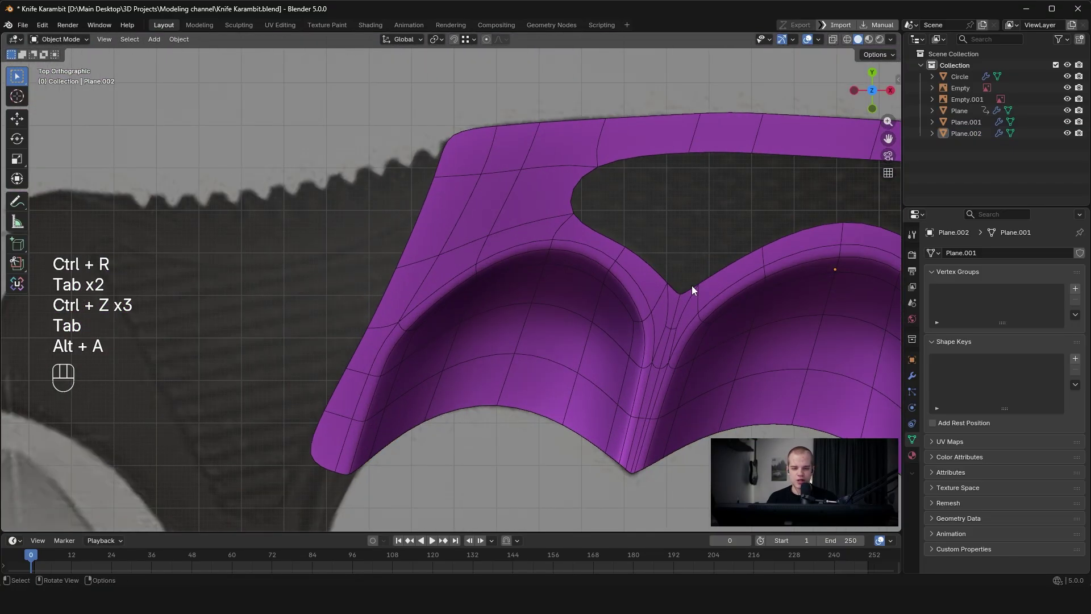
scroll(691, 285, "down", 2)
key("Tab")
key("z")
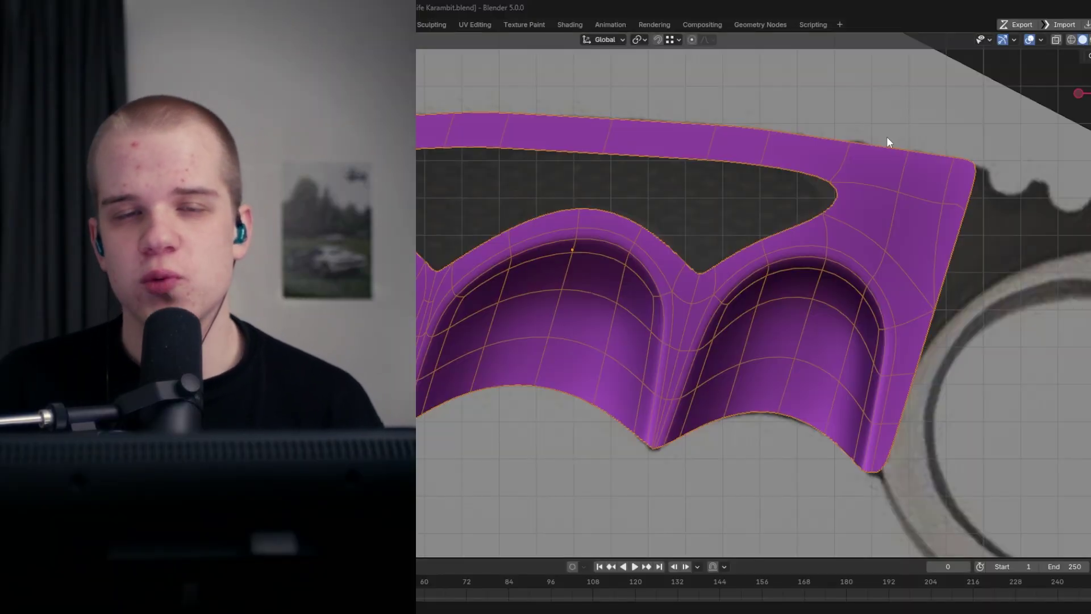
scroll(830, 147, "up", 3)
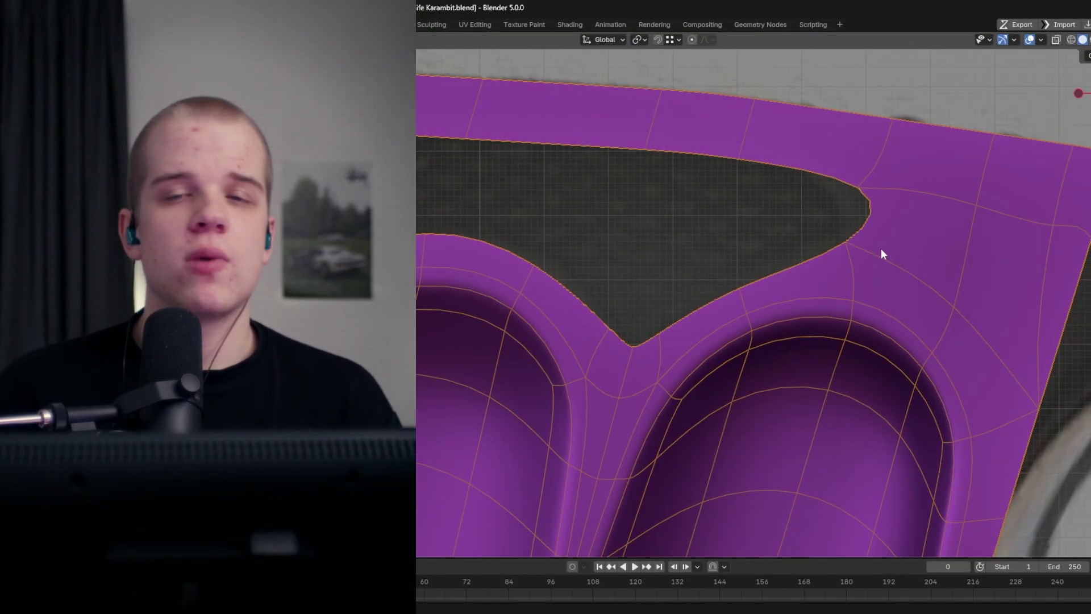
scroll(877, 255, "down", 2)
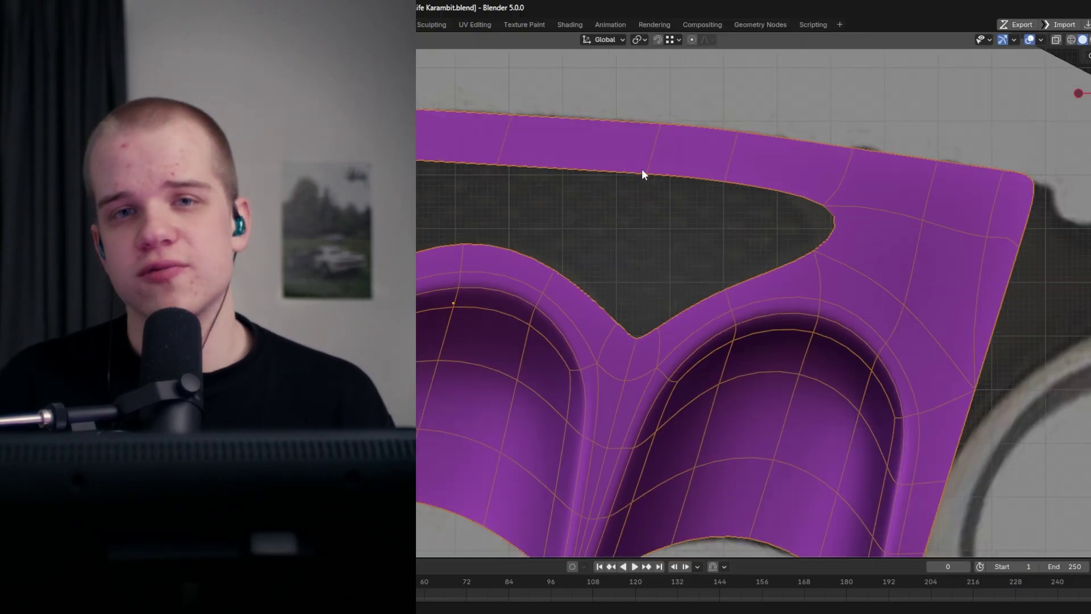
scroll(642, 169, "down", 5)
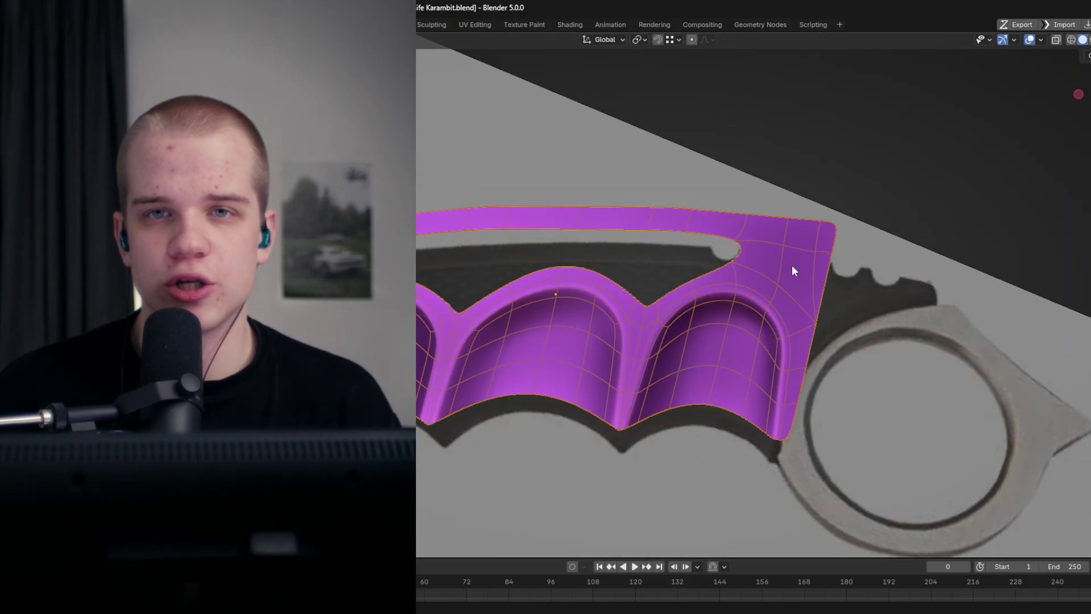